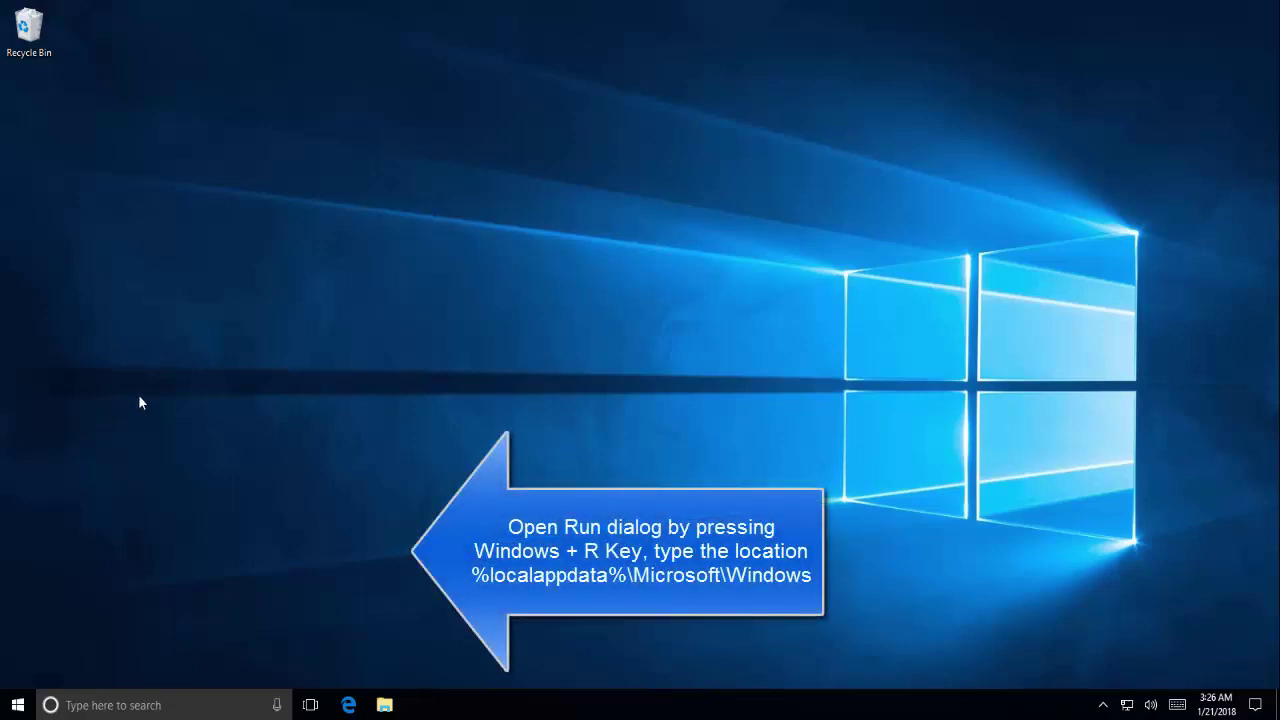
# Step: From the Run dialog, open %localappdata%\Microsoft\Windows in File Explorer
pyautogui.press('super+r')
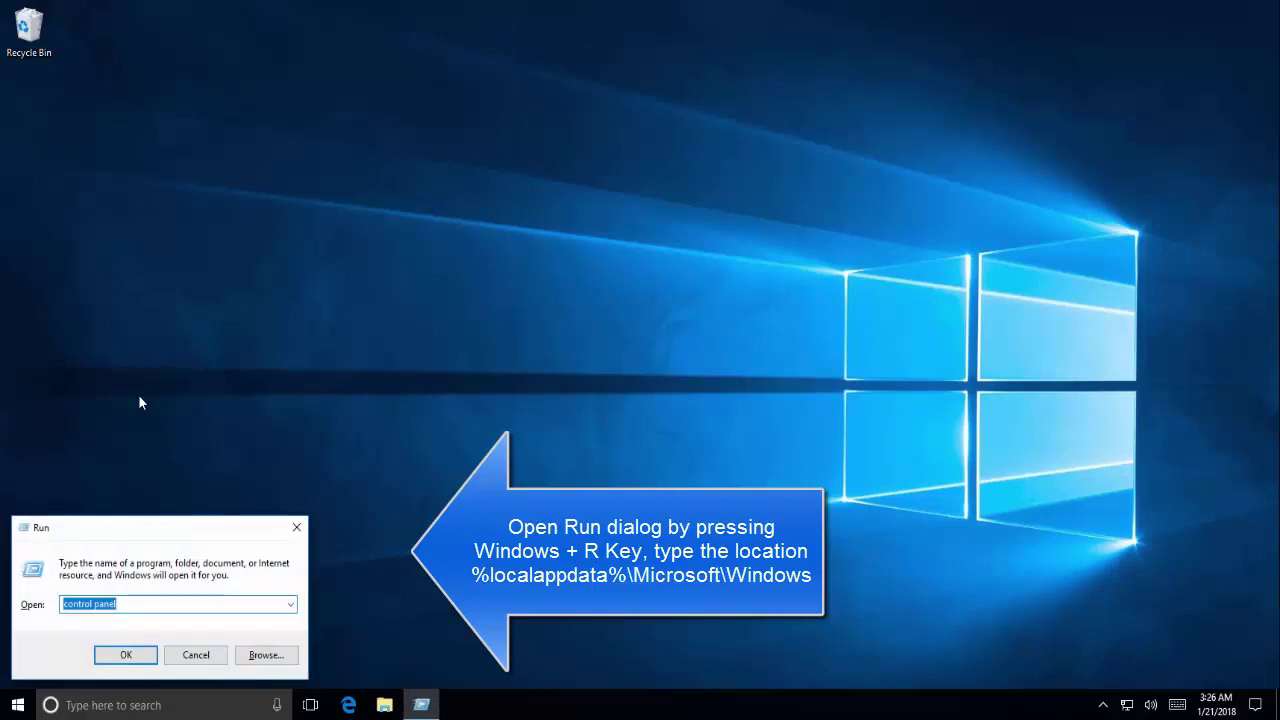
pyautogui.press('BackSpace')
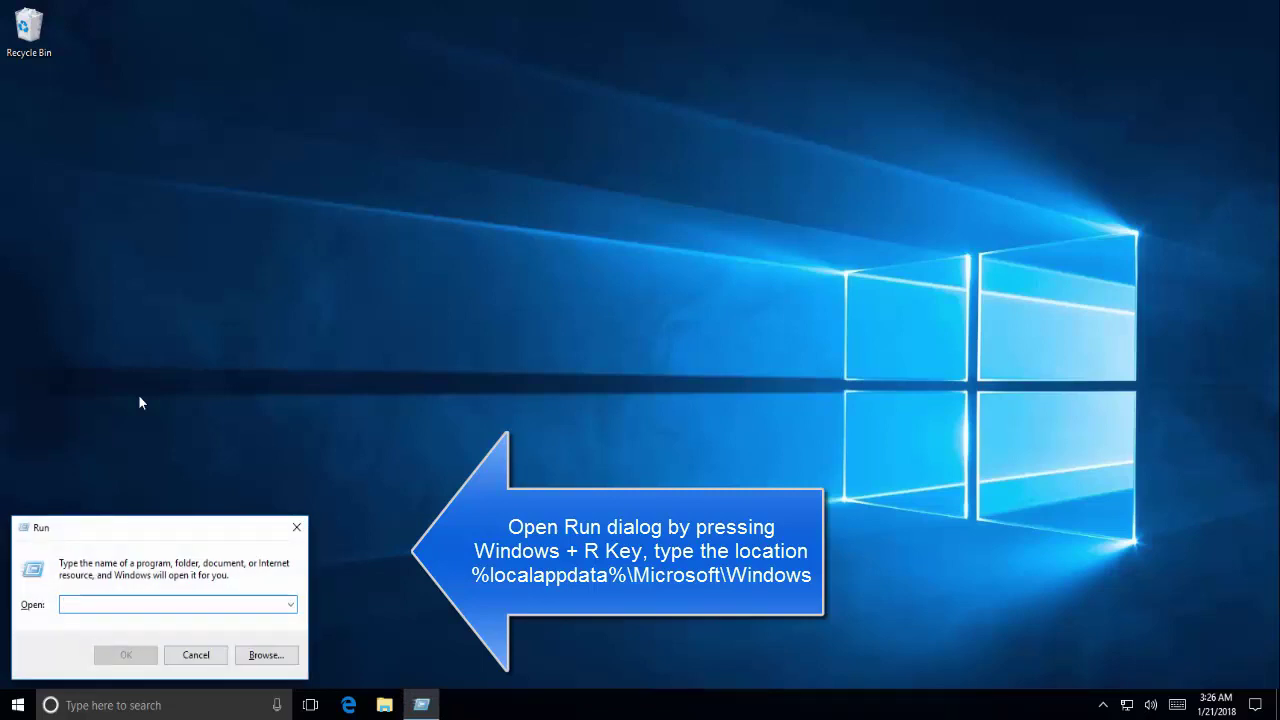
pyautogui.write('%locA')
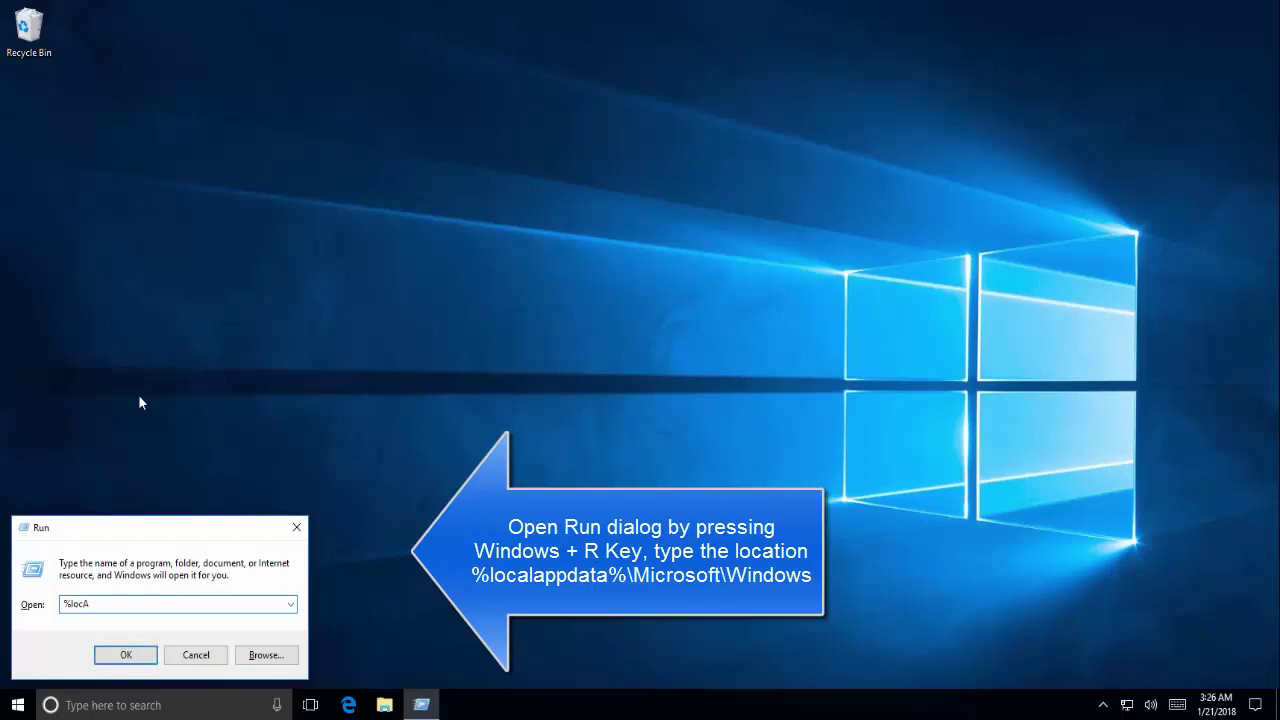
pyautogui.press('BackSpace')
pyautogui.write('alappdata%\\Microsof')
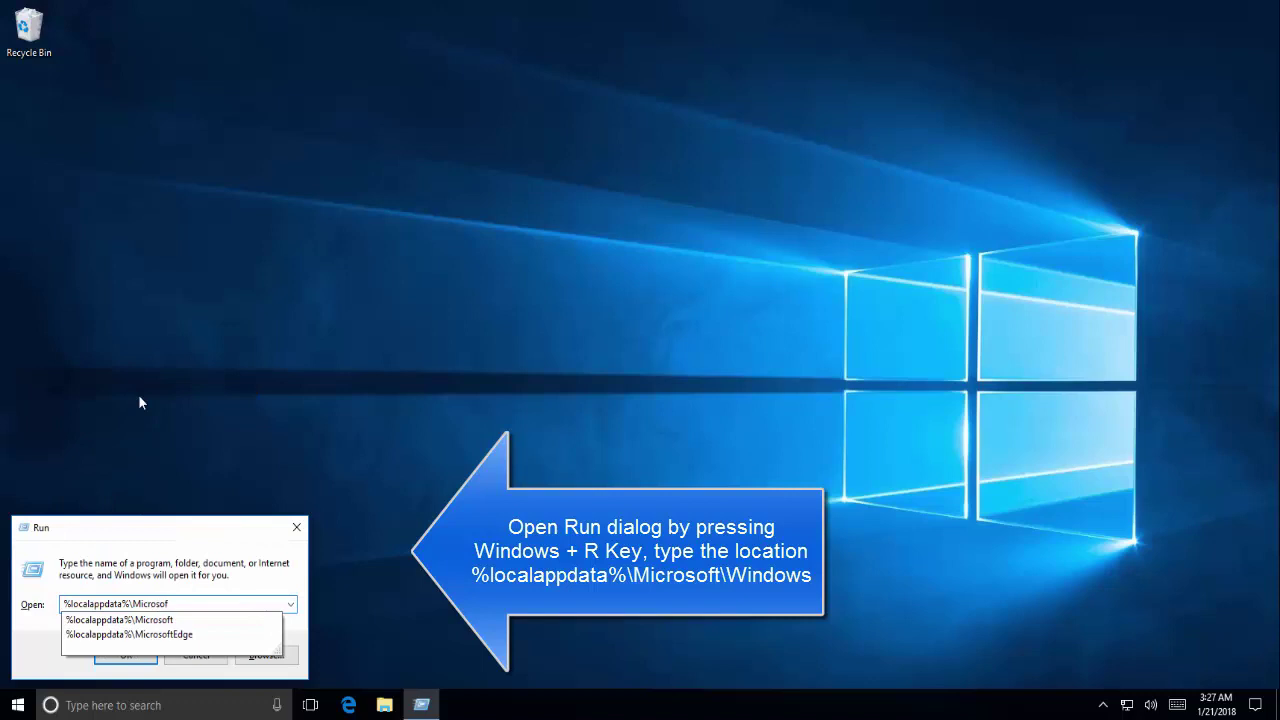
pyautogui.write('t\\')
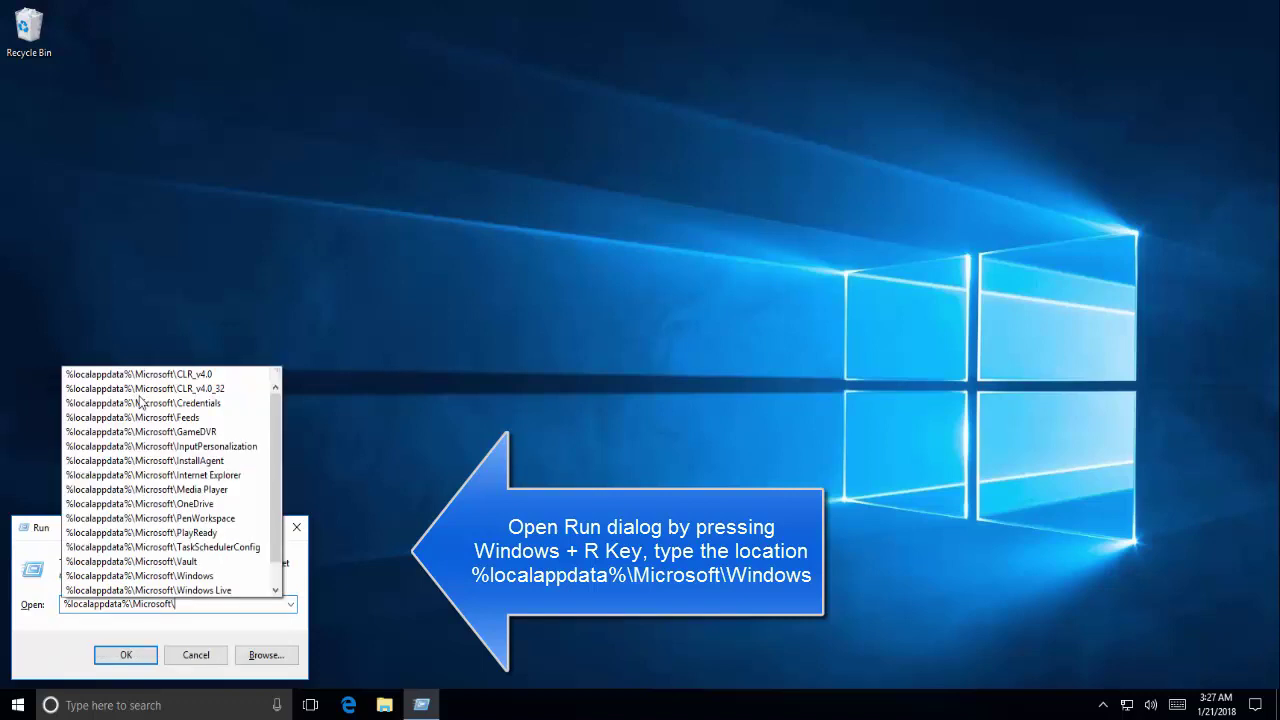
pyautogui.write('Windows')
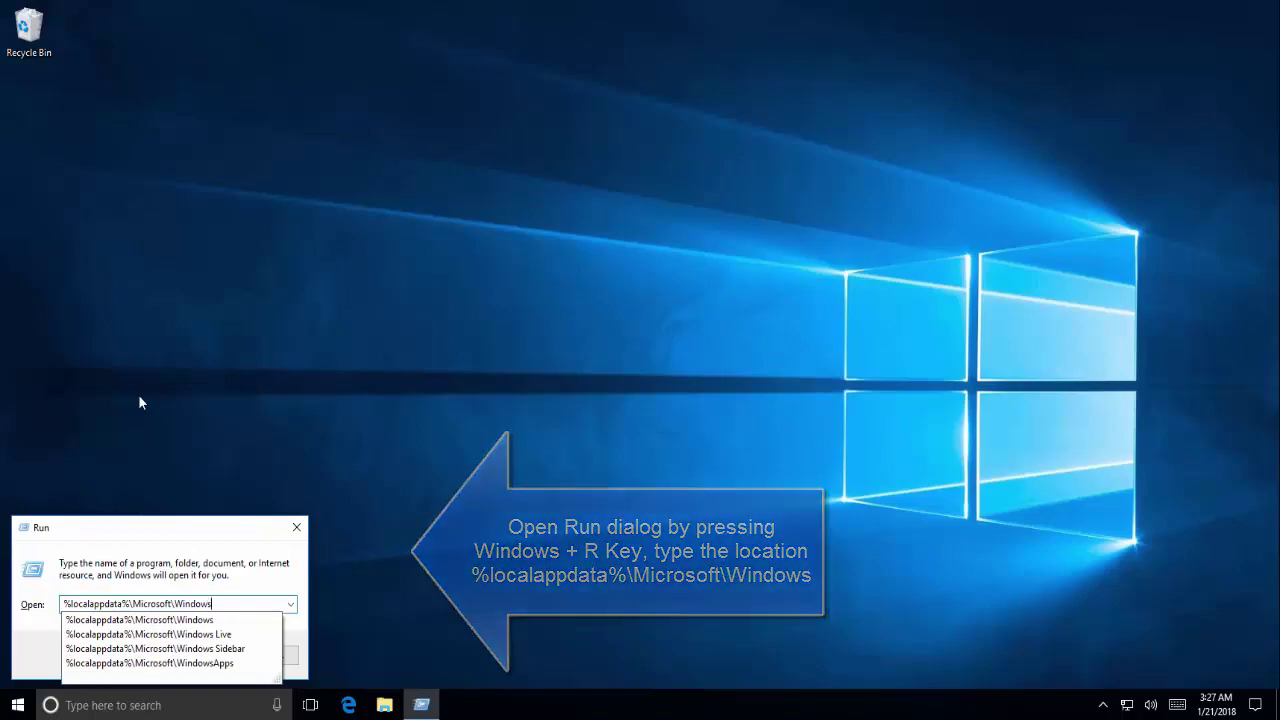
pyautogui.press('Return')
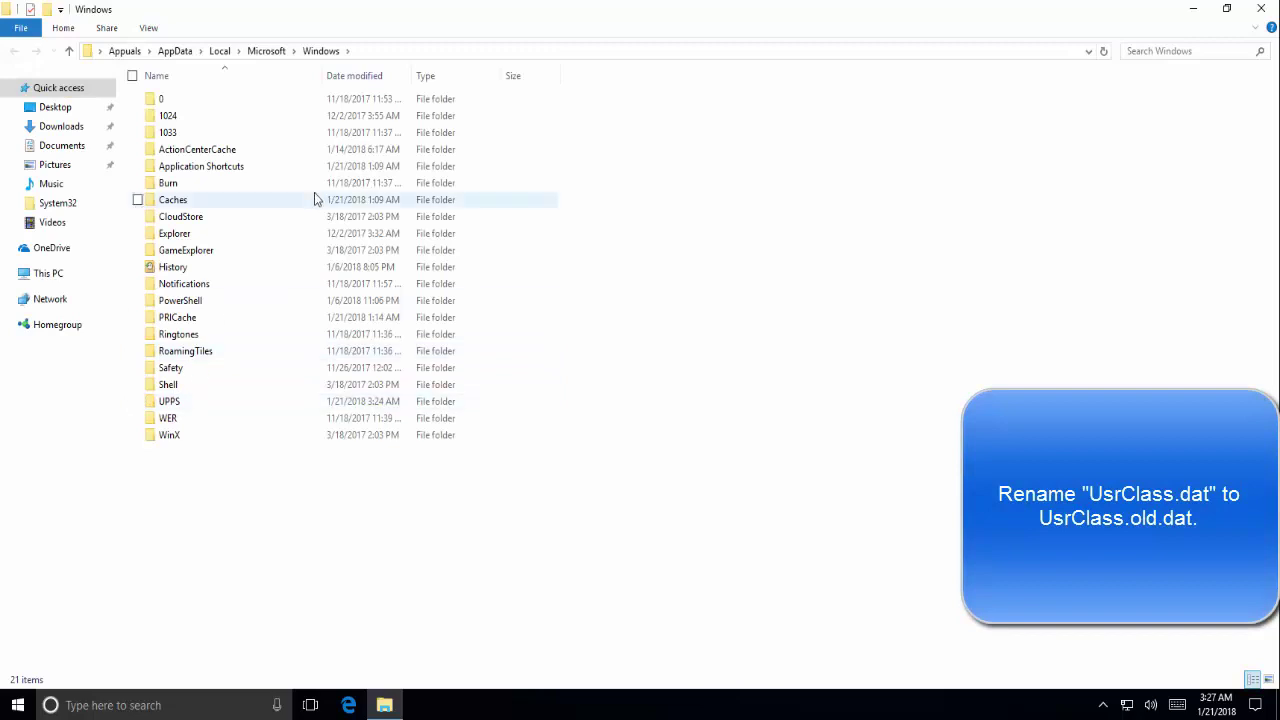
# Step: Show hidden items, try renaming UsrClass.dat to UsrClass.old.dat, and cancel the file-in-use error
pyautogui.click(148, 28)
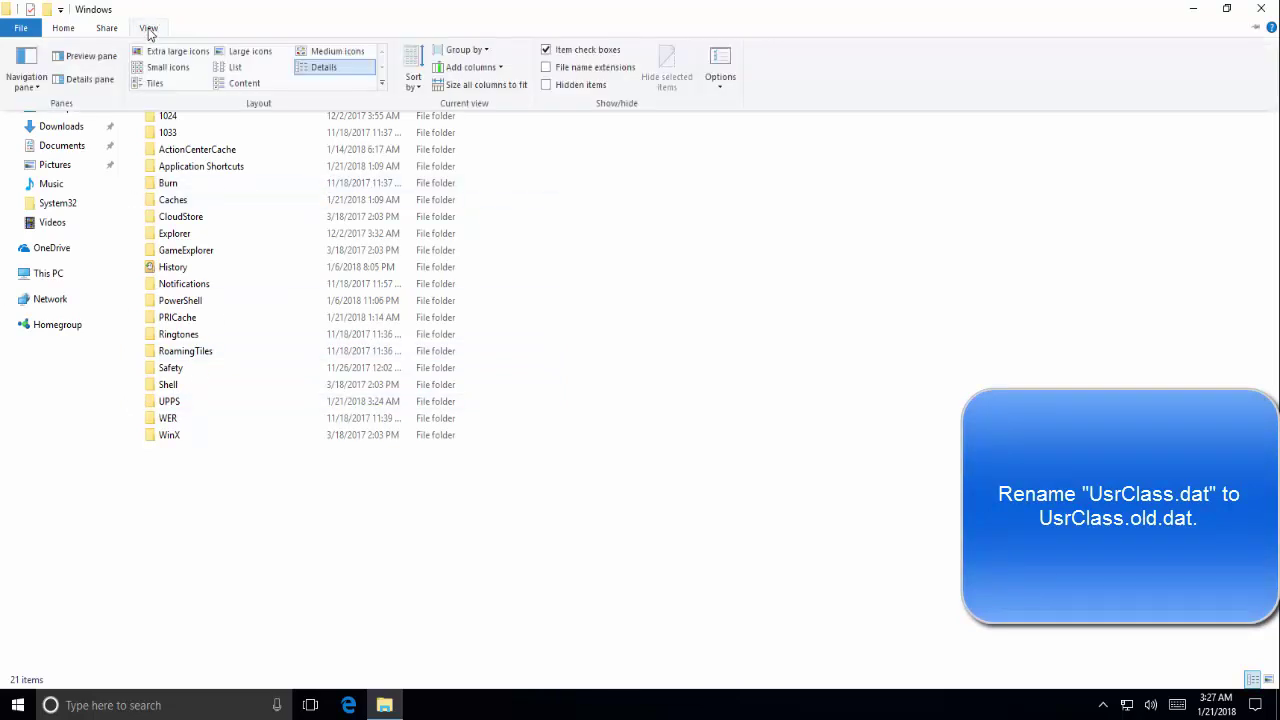
pyautogui.click(547, 85)
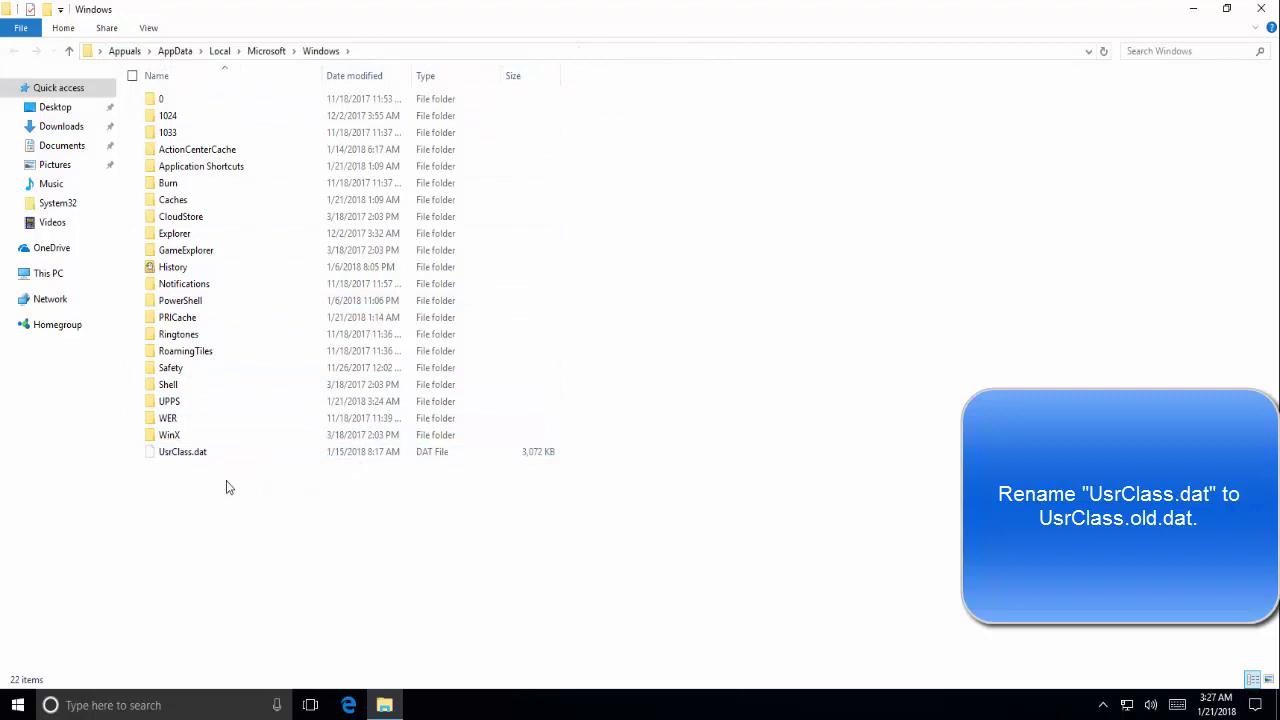
pyautogui.click(208, 453)
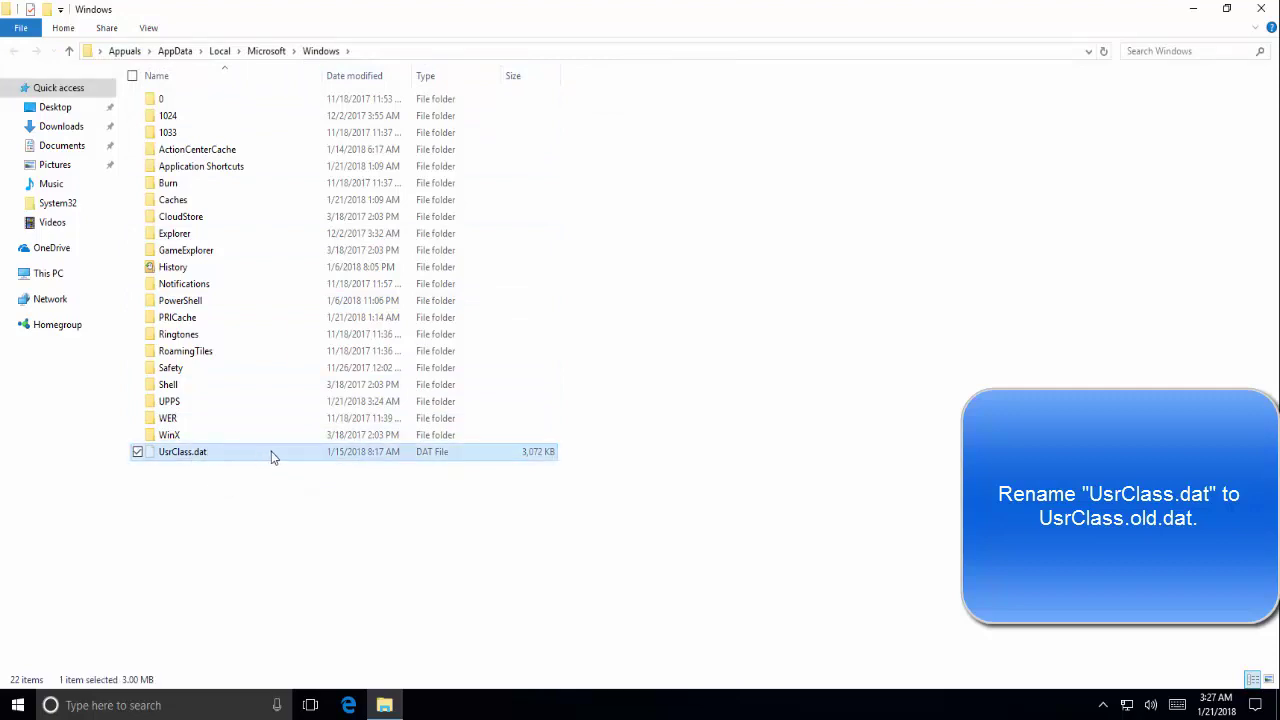
pyautogui.press('F2')
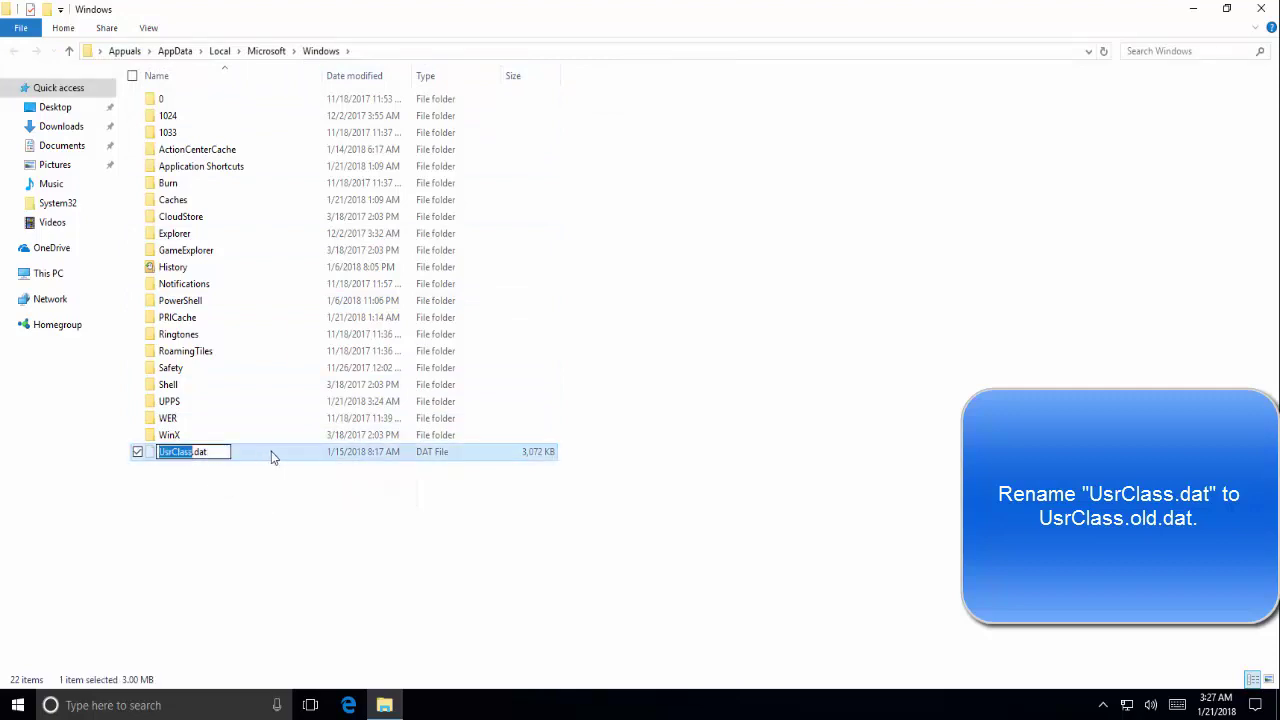
pyautogui.click(197, 452)
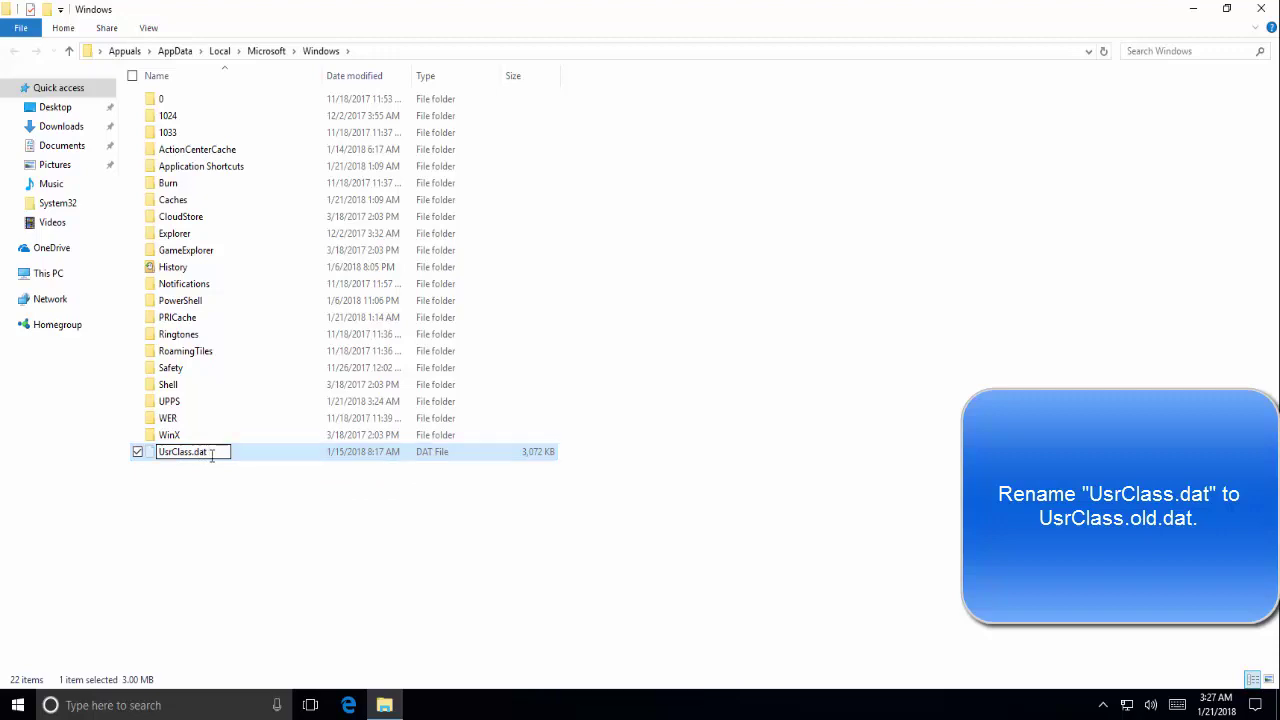
pyautogui.write('.old')
pyautogui.press('Return')
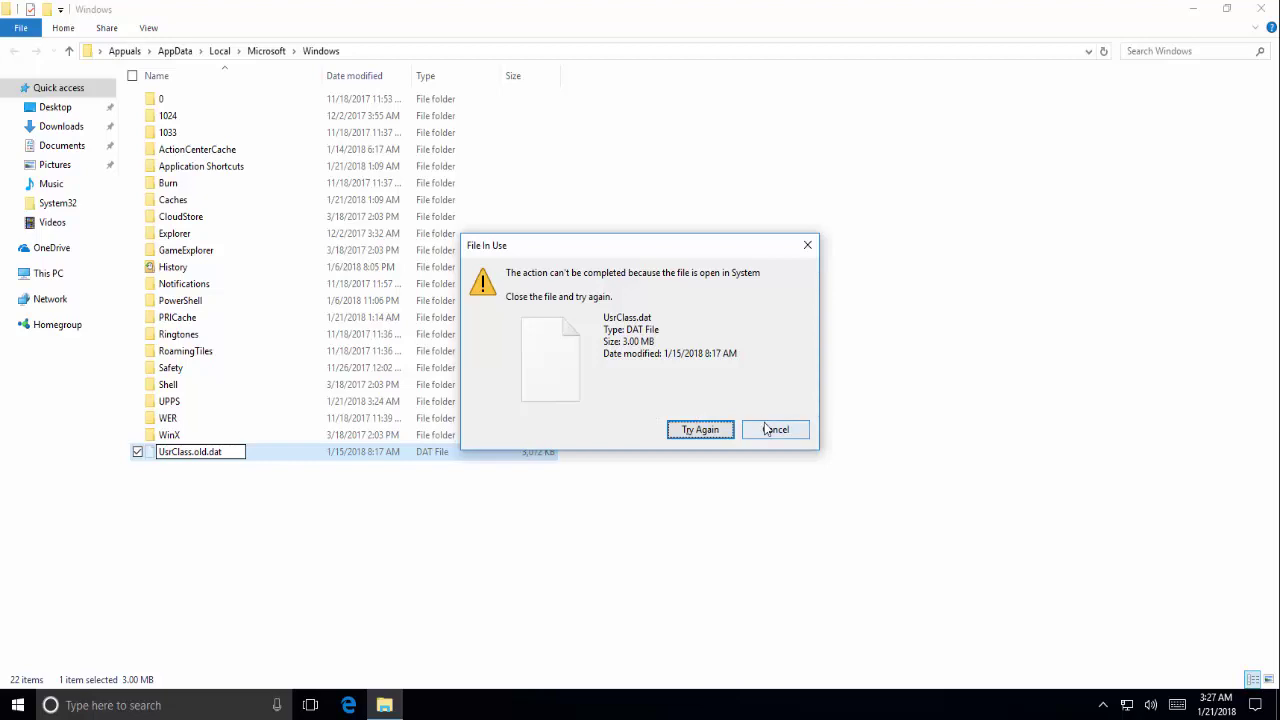
pyautogui.click(764, 430)
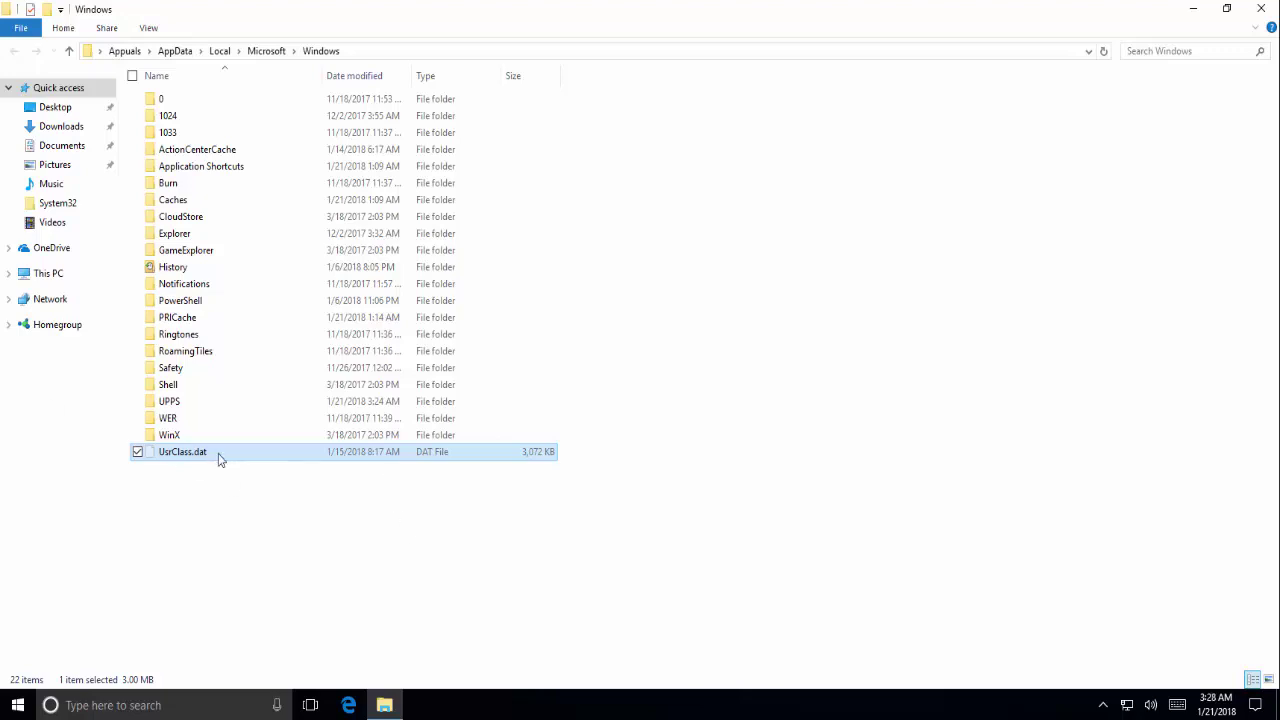
pyautogui.press('F2')
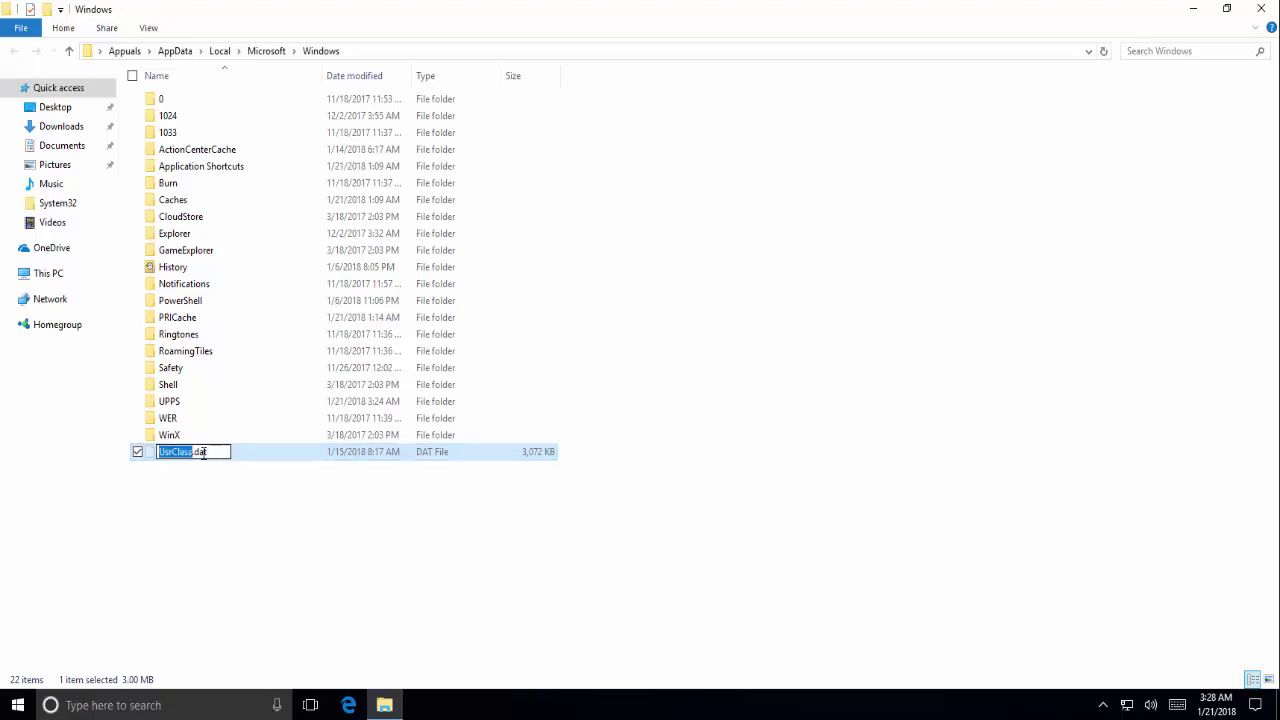
pyautogui.click(208, 452)
pyautogui.write('.old')
pyautogui.press('Return')
pyautogui.press('Return')
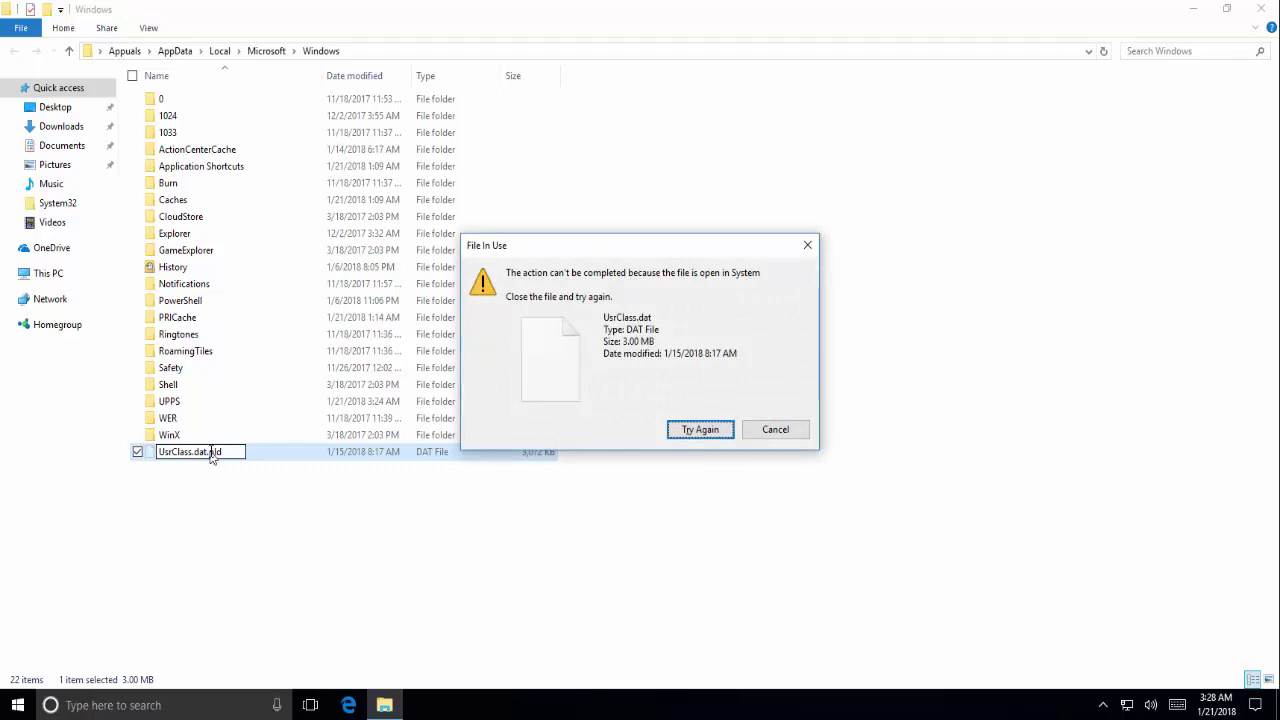
pyautogui.press('Tab')
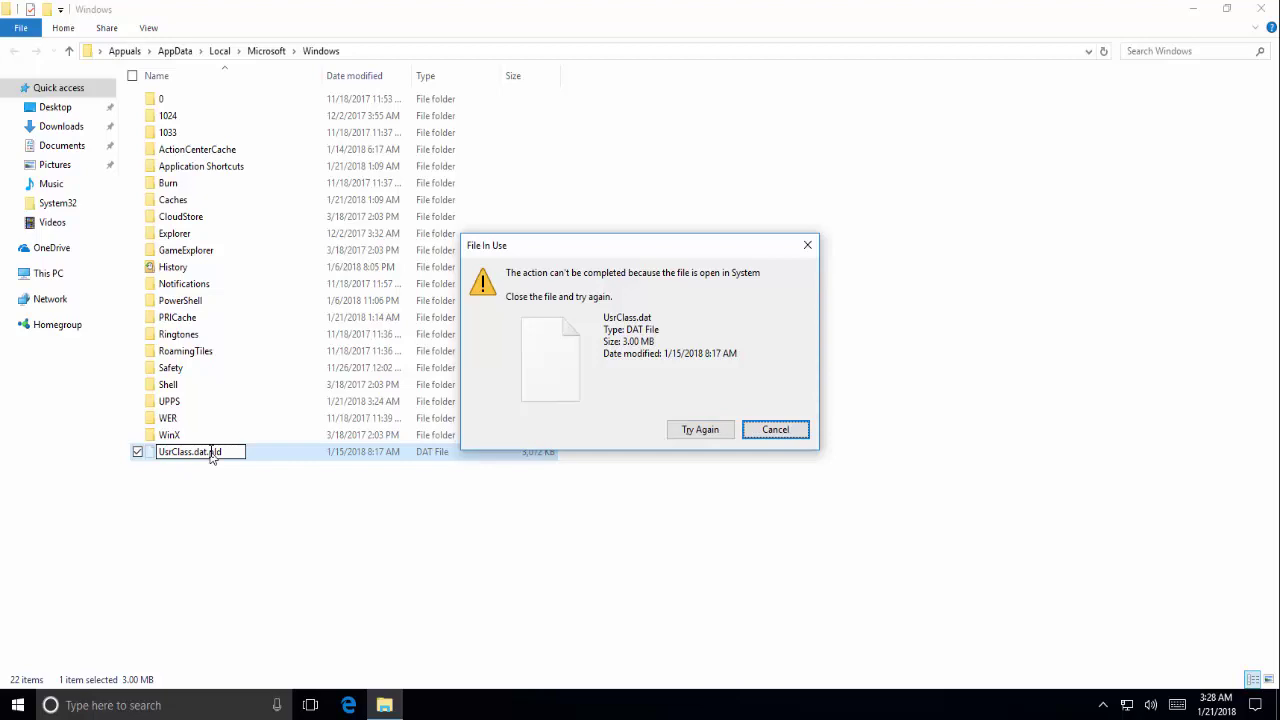
pyautogui.press('Return')
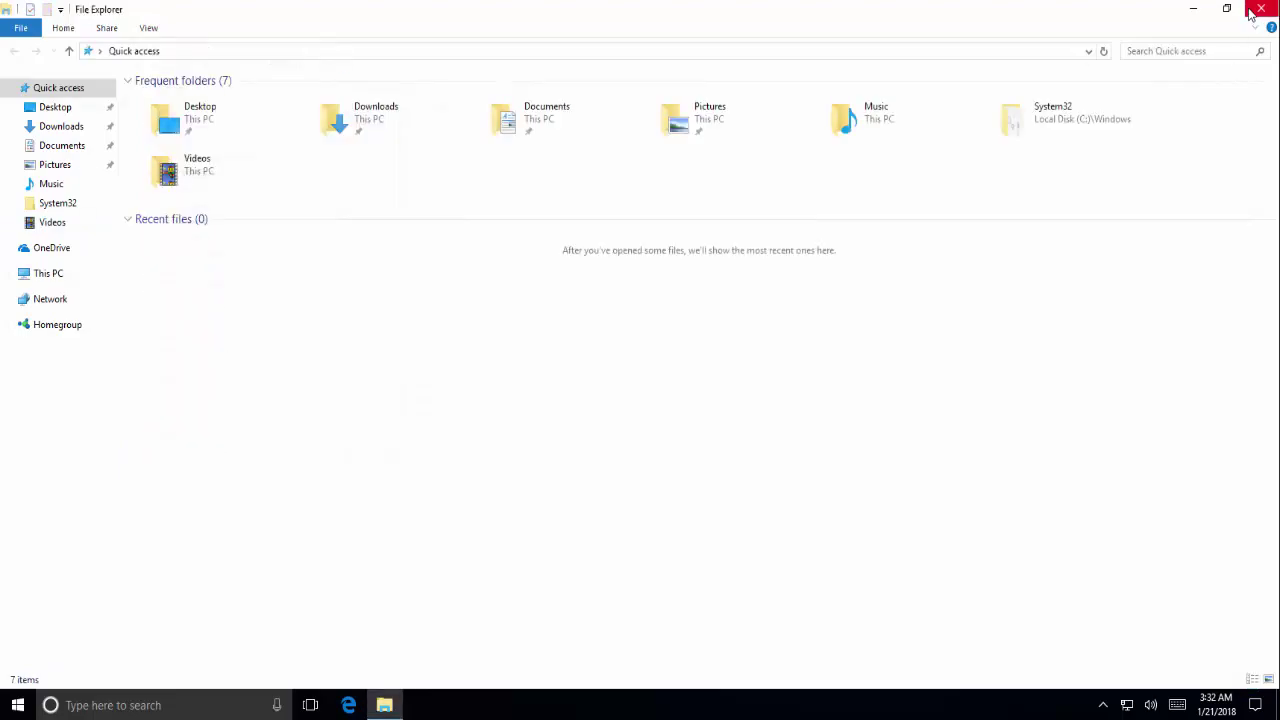
# Step: Close Explorer, sign out of the Appuals account, and sign in to the test account
pyautogui.click(1250, 12)
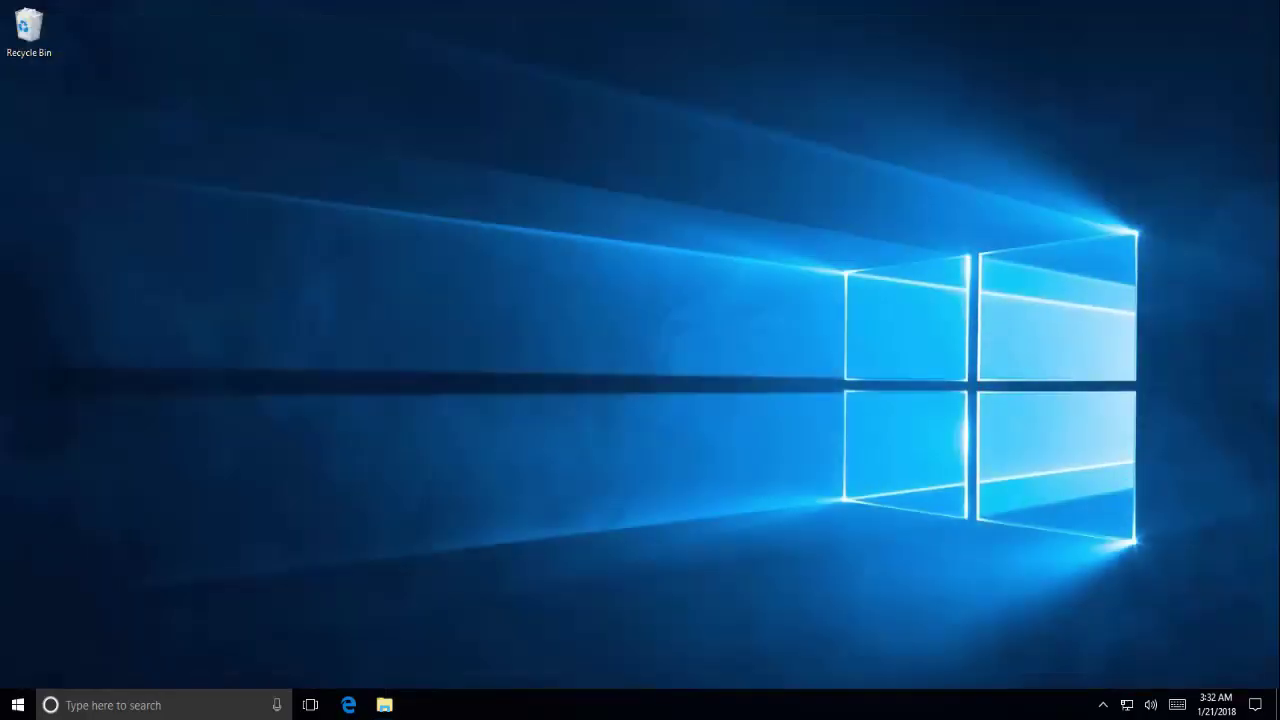
pyautogui.rightClick(17, 704)
pyautogui.moveTo(206, 666)
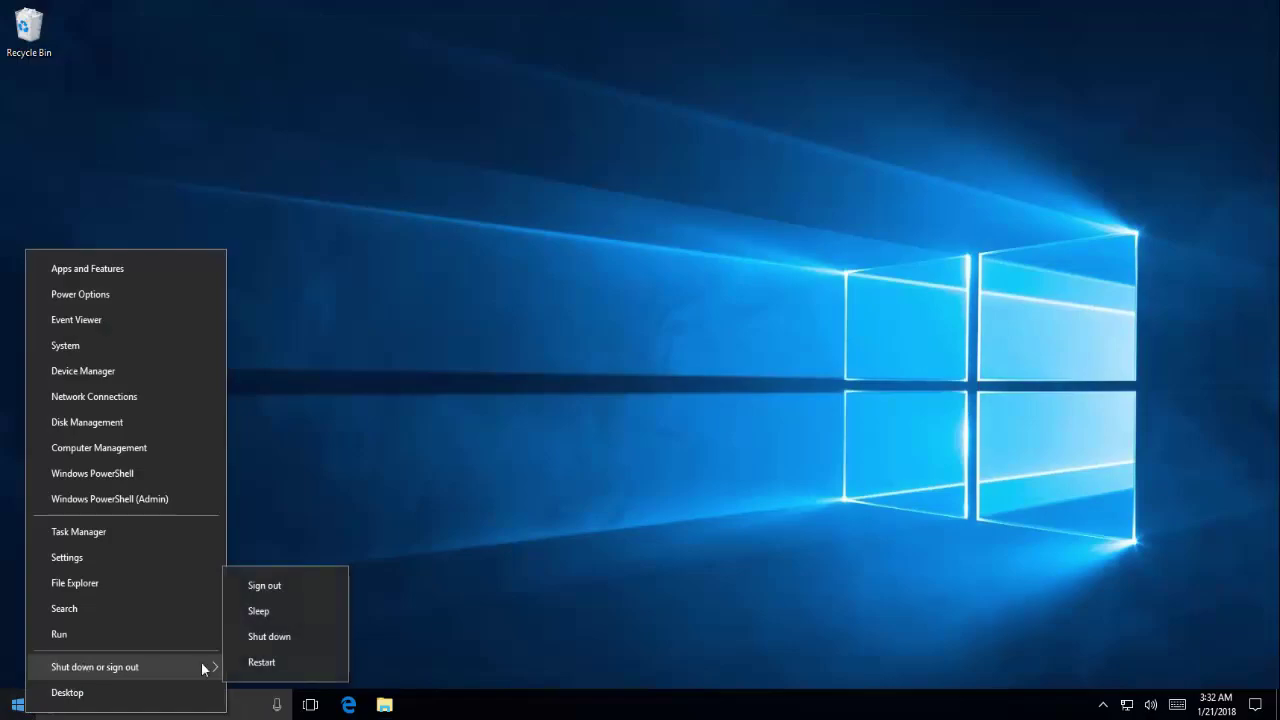
pyautogui.click(291, 590)
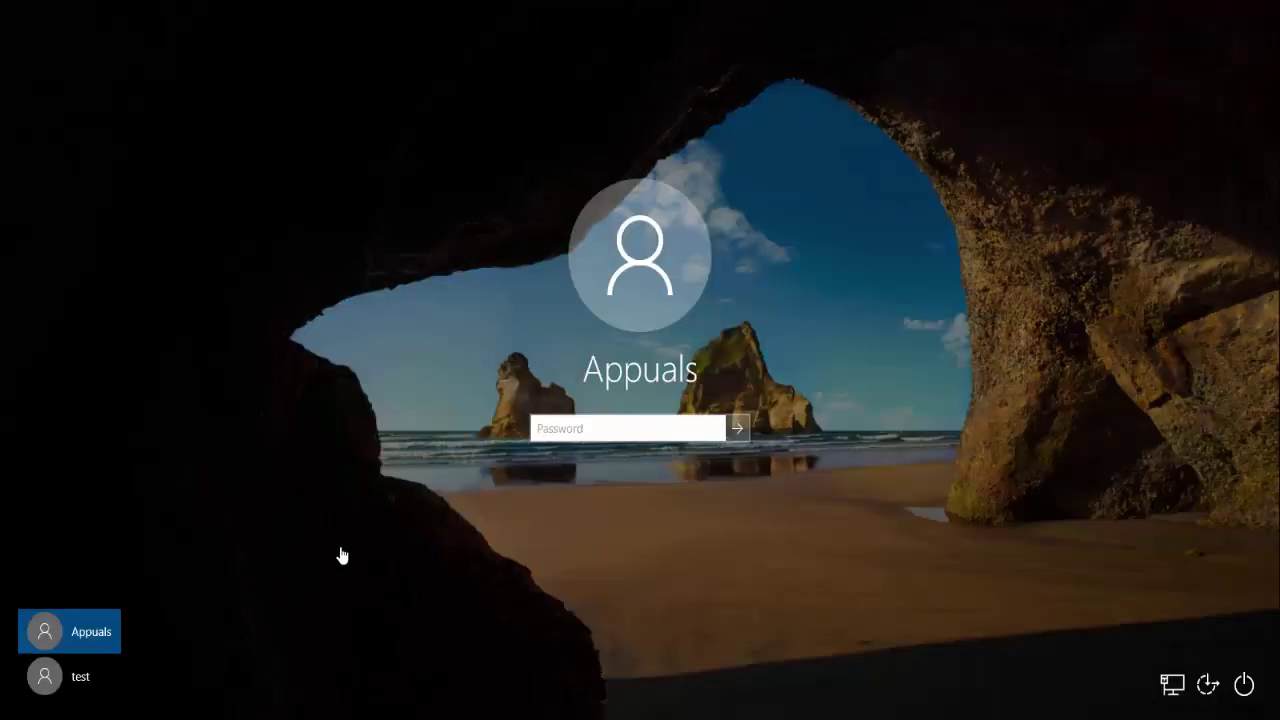
pyautogui.click(80, 688)
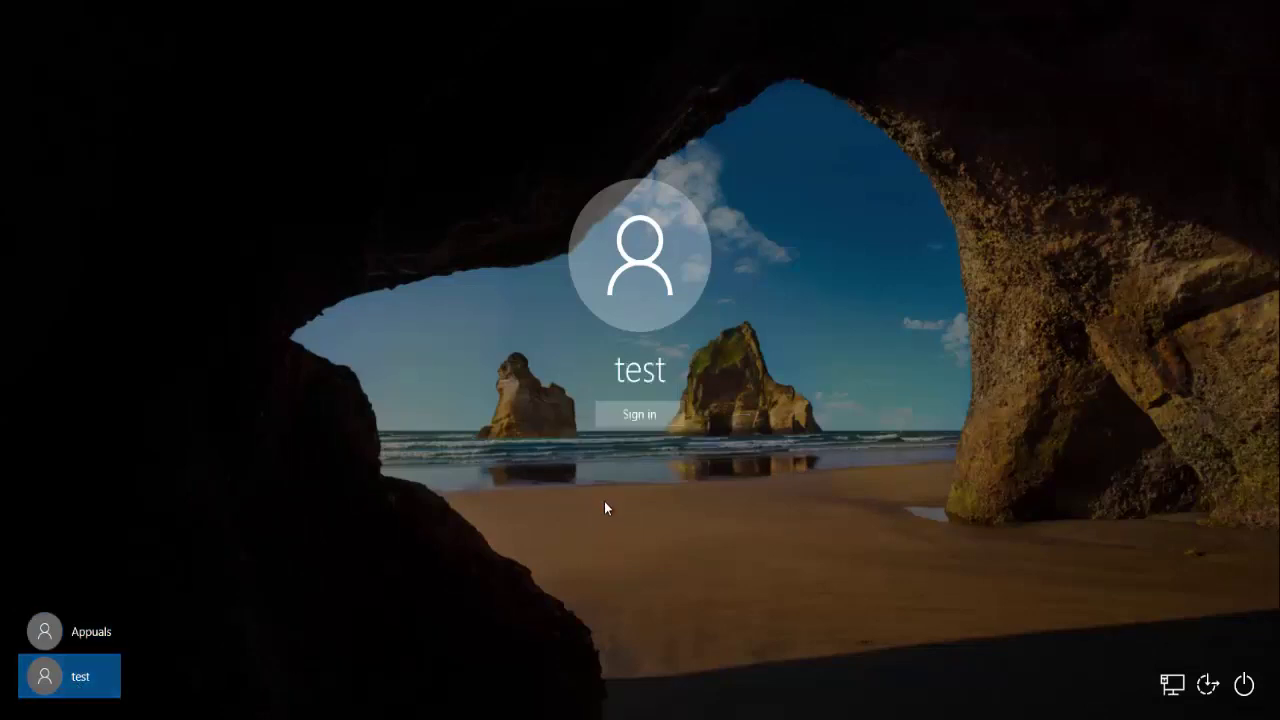
pyautogui.click(625, 416)
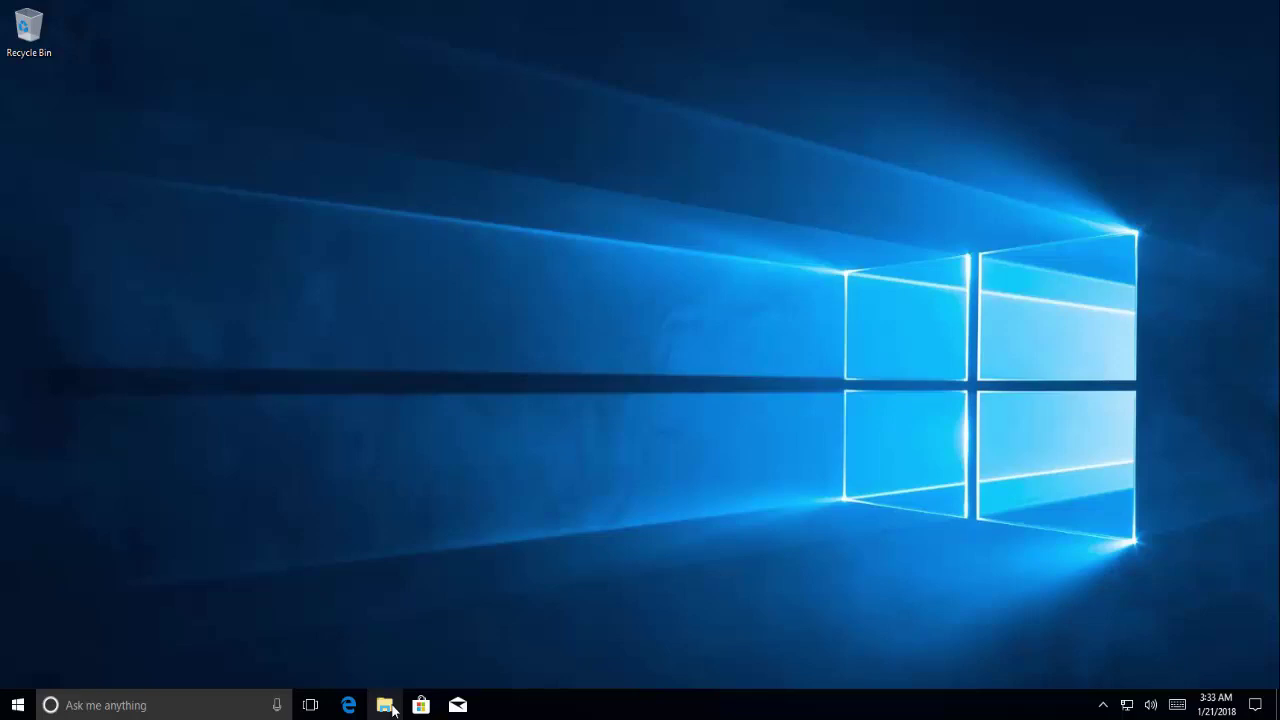
# Step: Open the other user's profile under C:\Users, granting access, and show hidden items
pyautogui.click(390, 707)
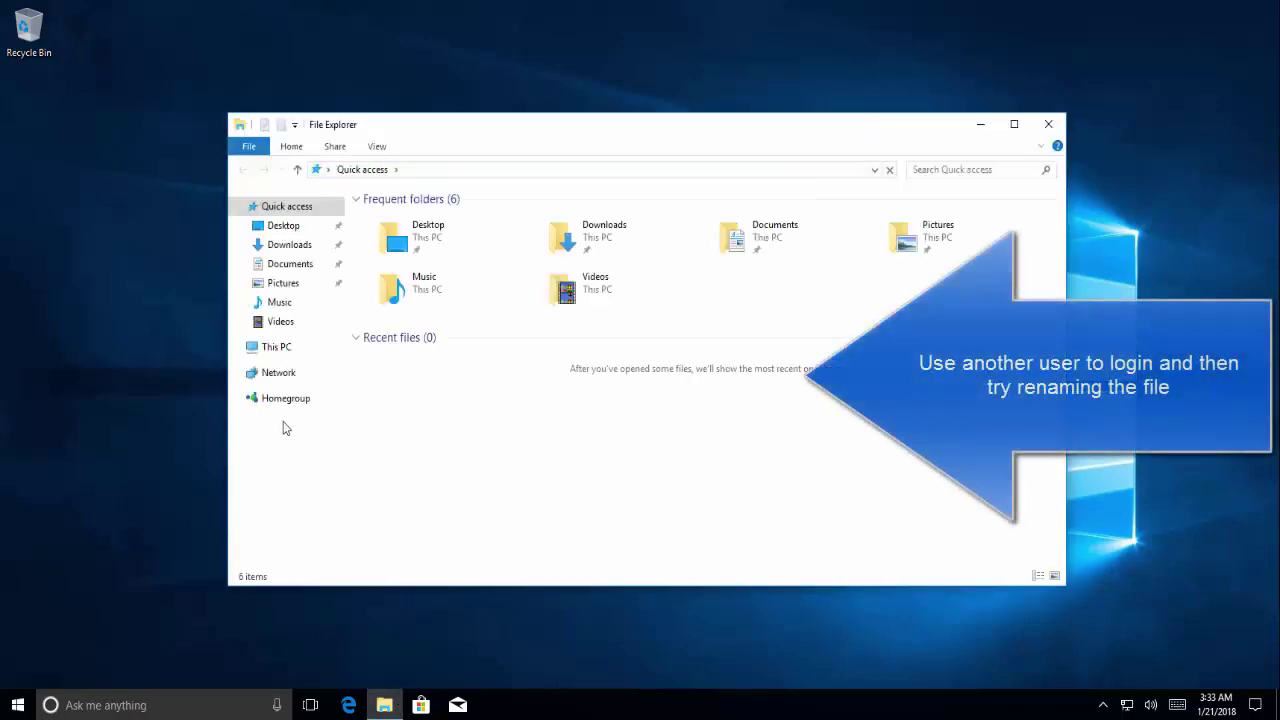
pyautogui.click(289, 350)
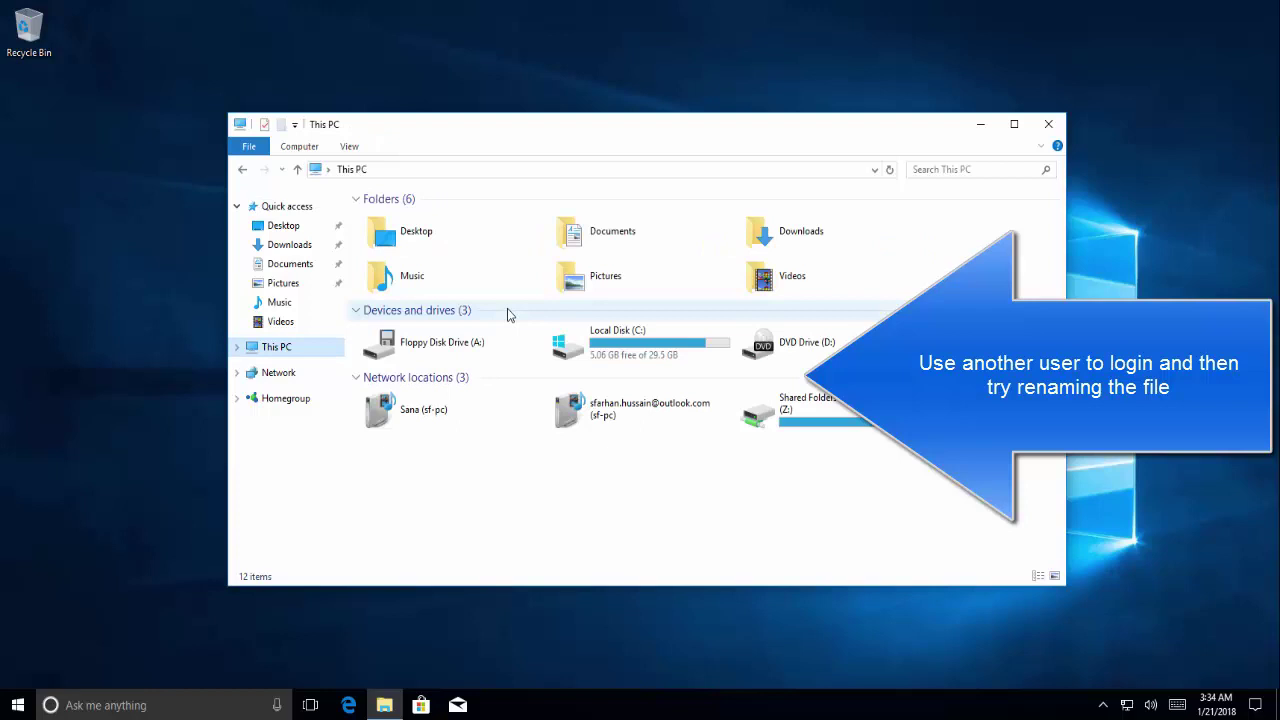
pyautogui.doubleClick(610, 352)
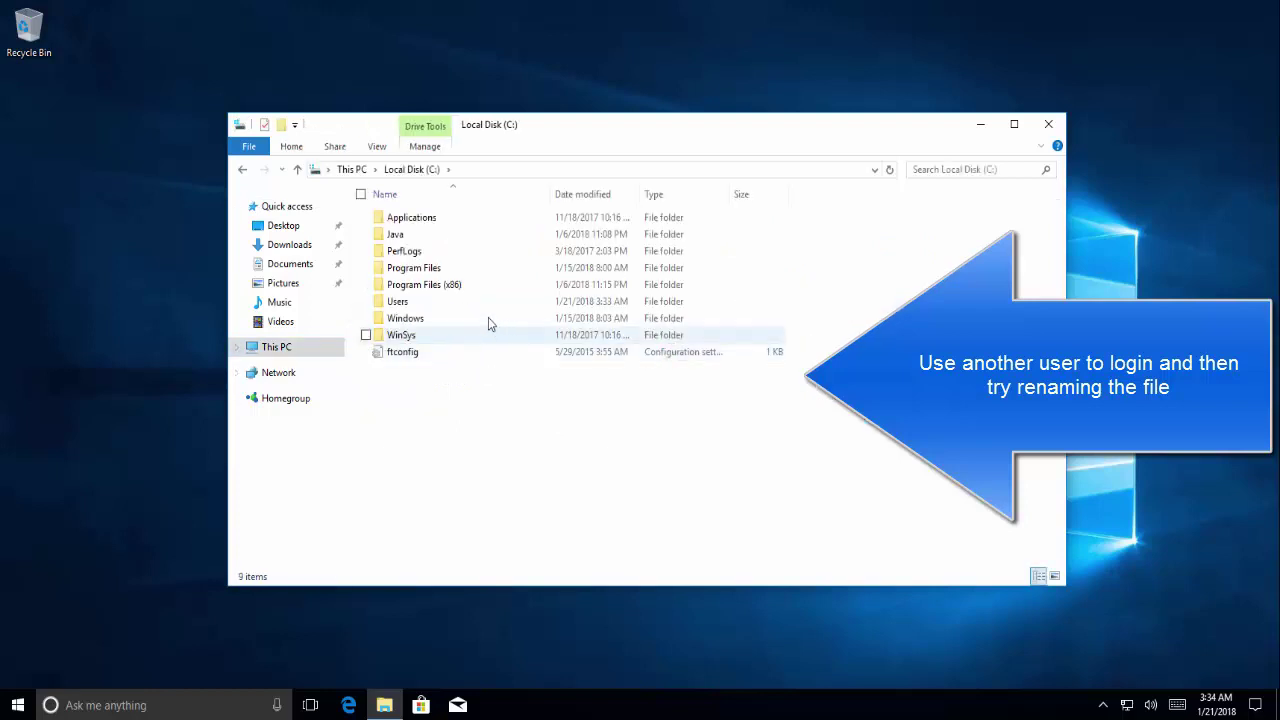
pyautogui.doubleClick(420, 301)
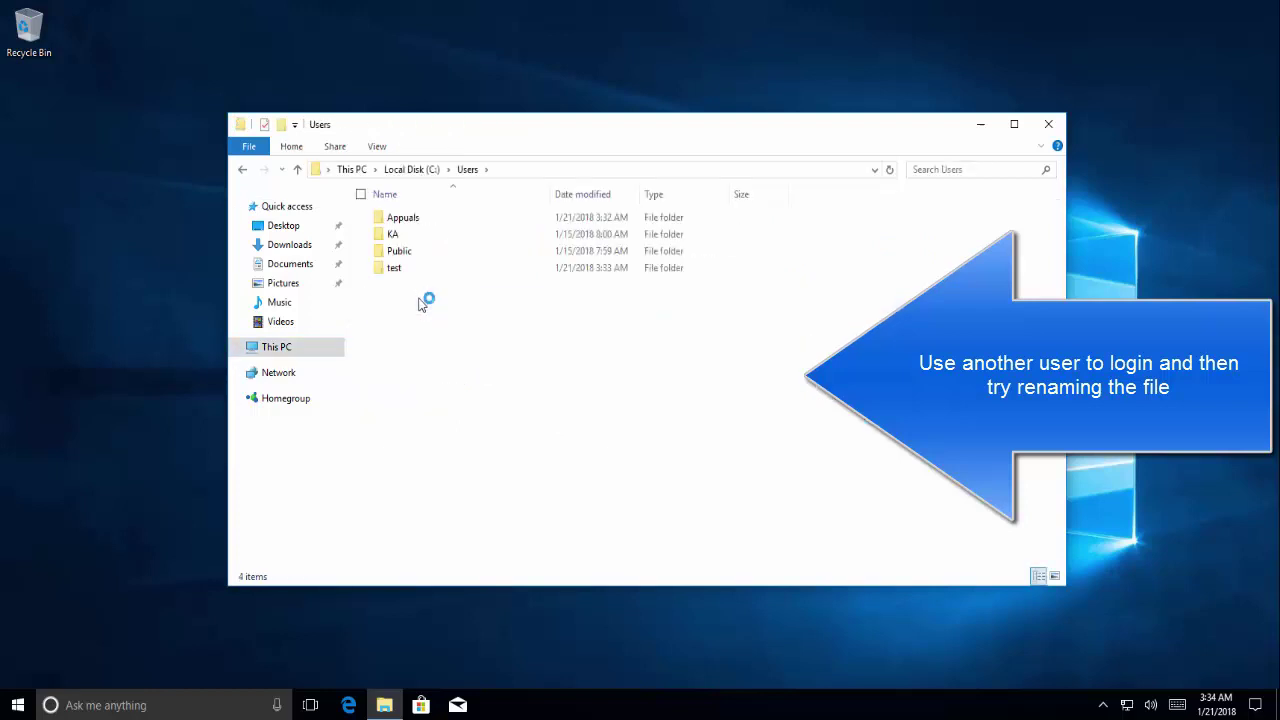
pyautogui.doubleClick(441, 222)
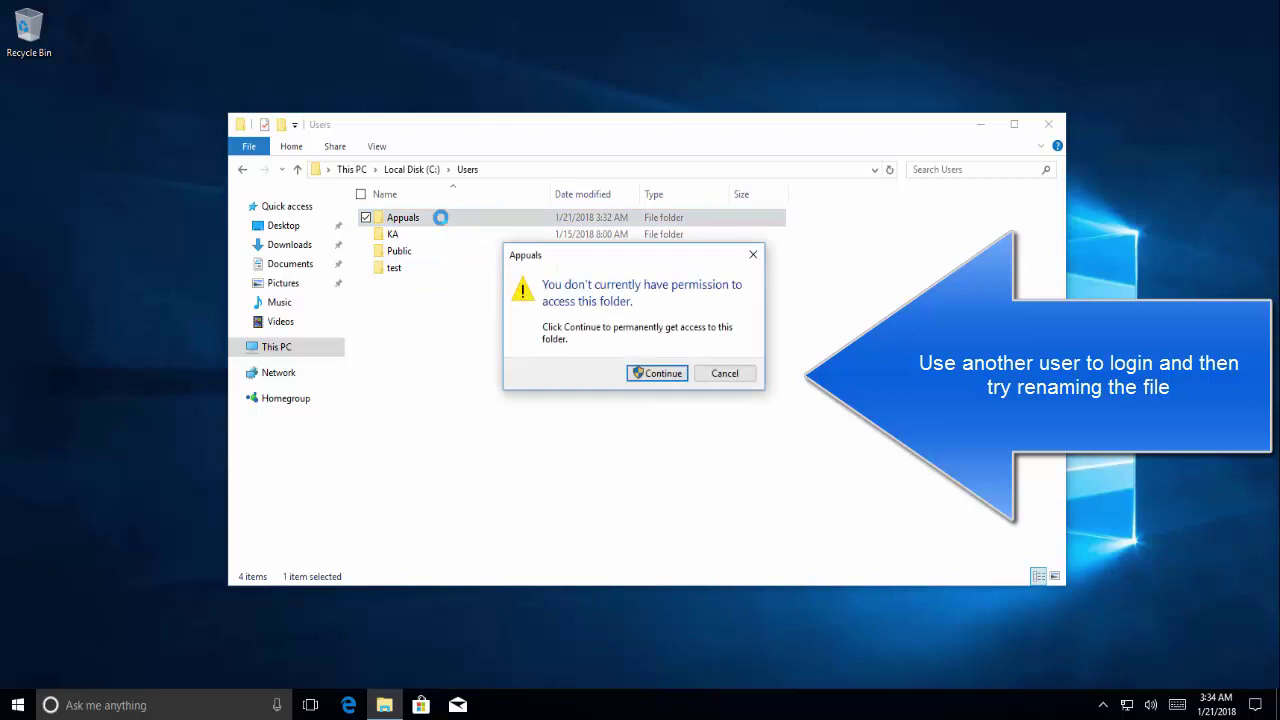
pyautogui.click(651, 373)
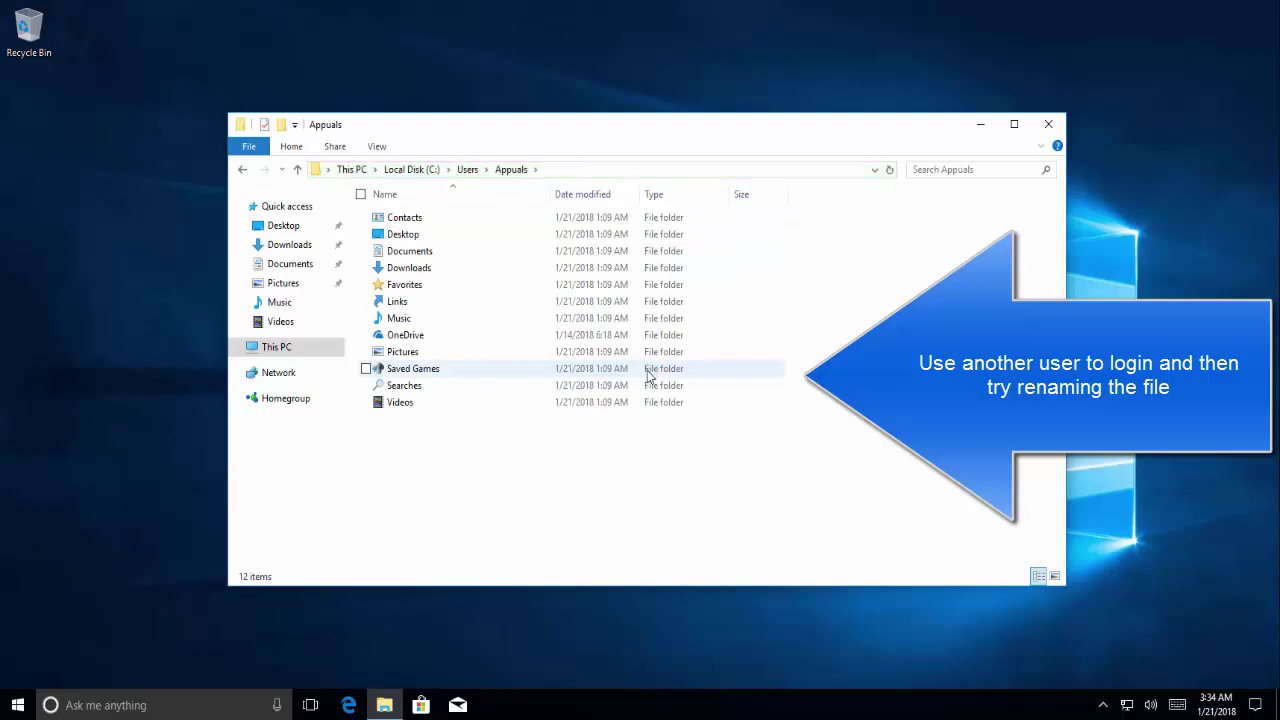
pyautogui.click(562, 172)
pyautogui.click(378, 148)
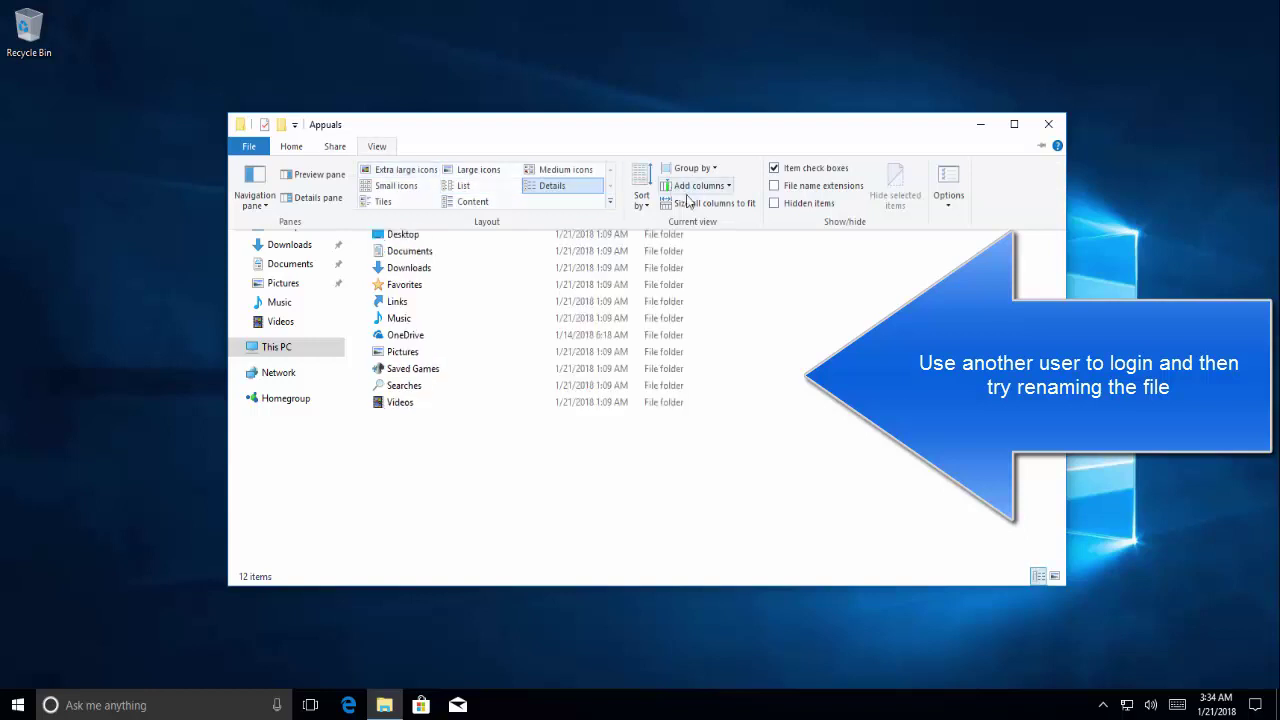
pyautogui.click(812, 205)
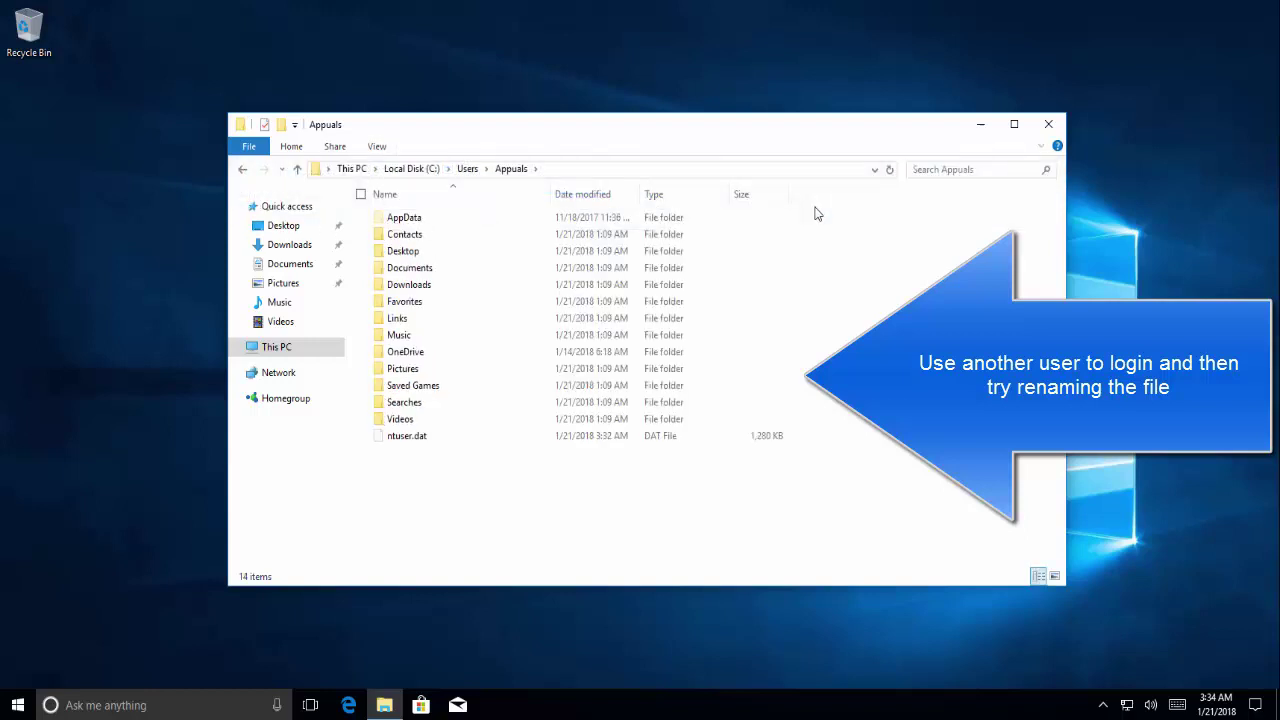
# Step: In AppData\Local\Microsoft\Windows, rename UsrClass.dat to UsrClass.dat.old
pyautogui.doubleClick(491, 219)
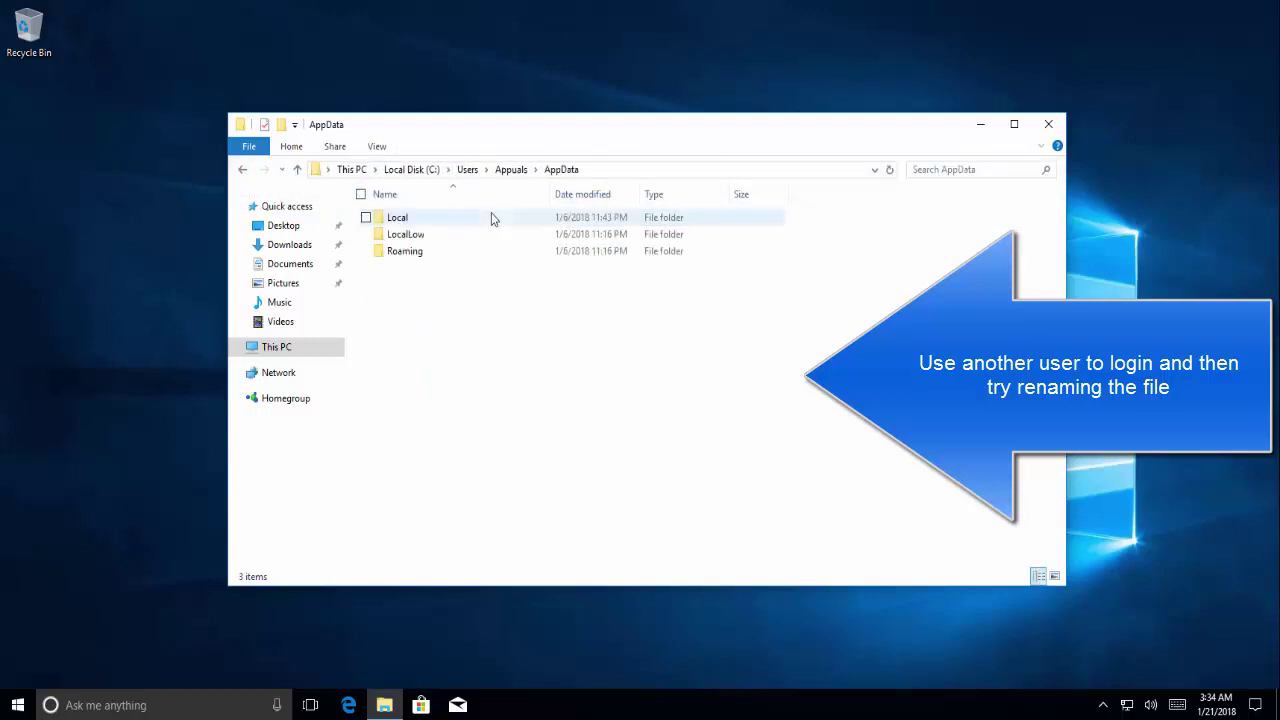
pyautogui.doubleClick(491, 219)
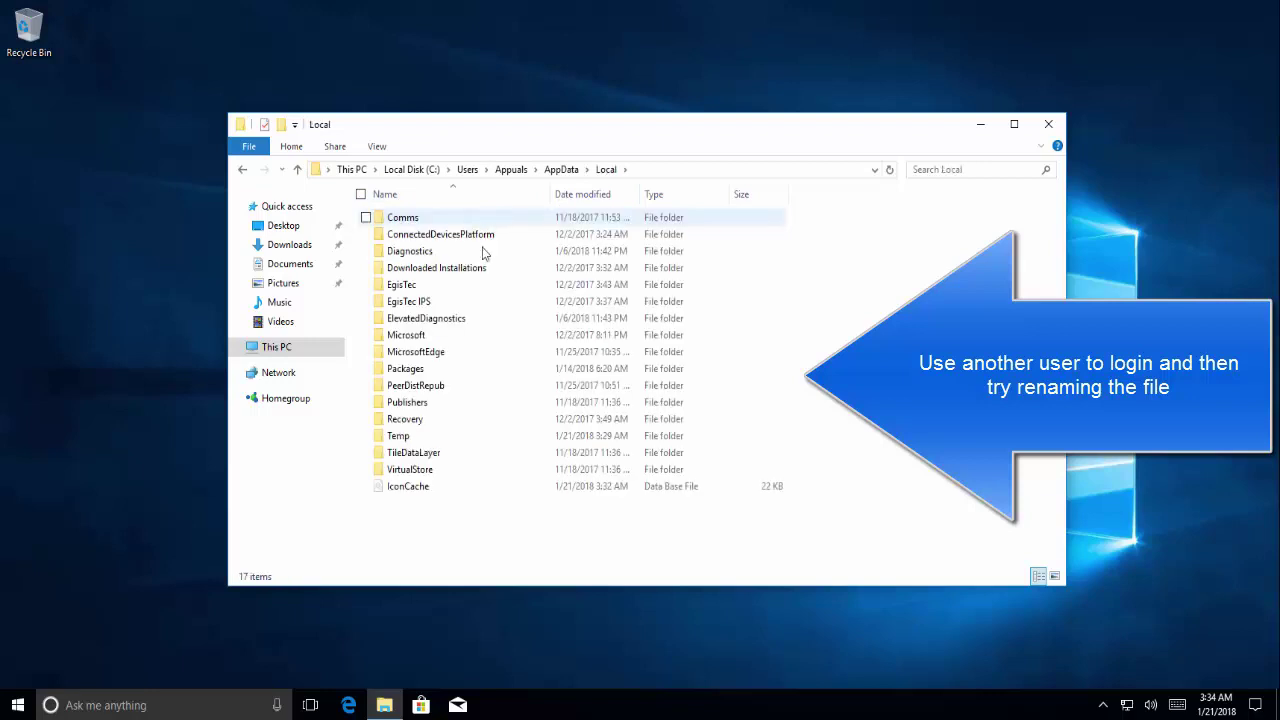
pyautogui.click(444, 340)
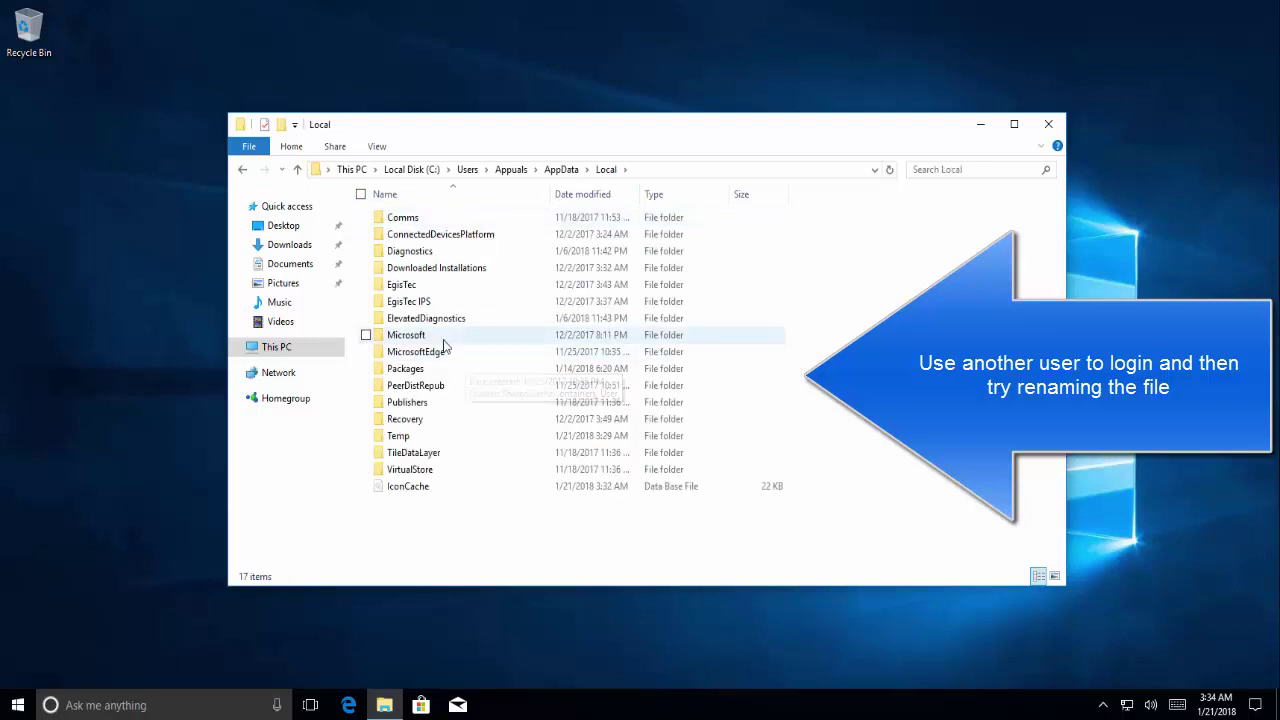
pyautogui.doubleClick(444, 340)
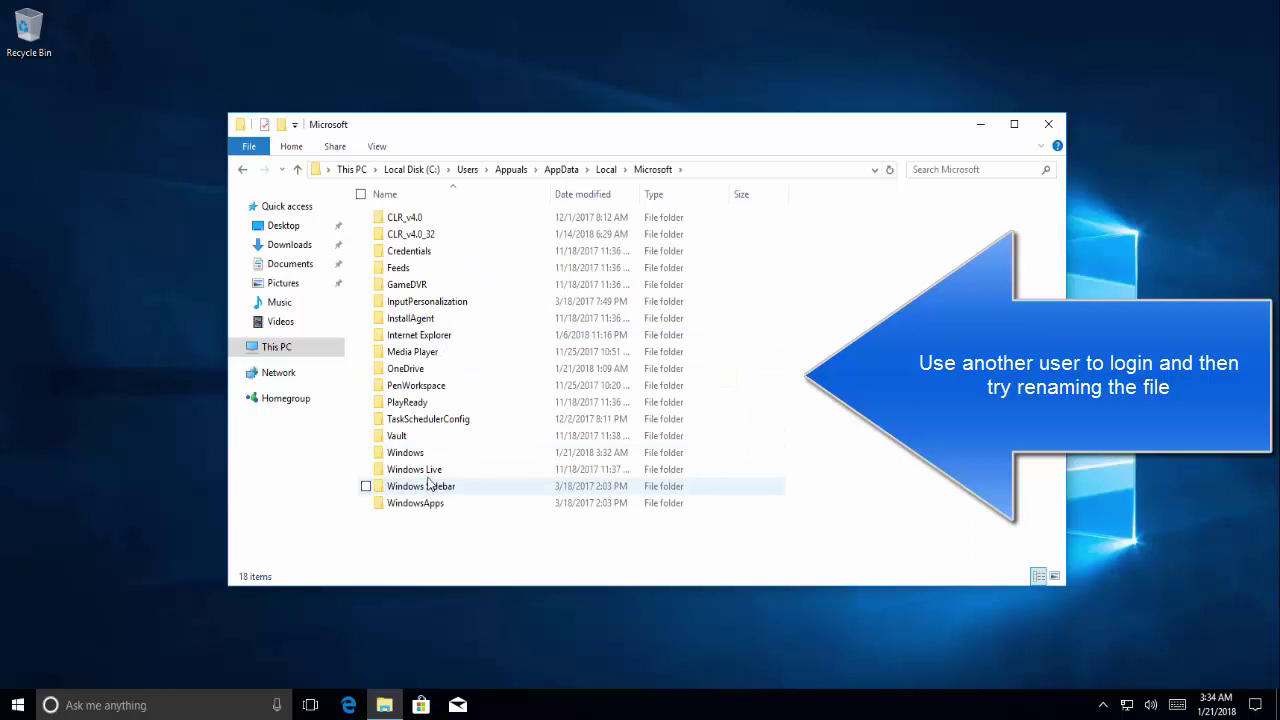
pyautogui.click(430, 455)
pyautogui.doubleClick(430, 455)
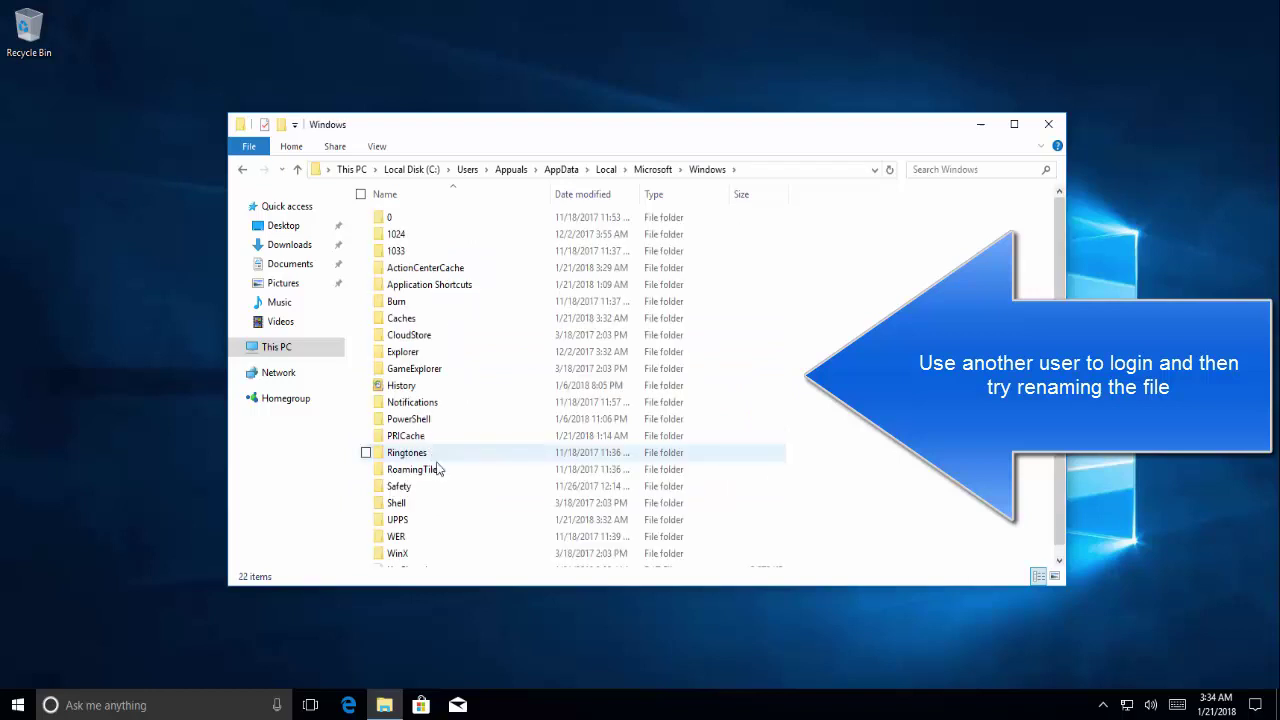
pyautogui.scroll(-1, 437, 469)
pyautogui.click(432, 562)
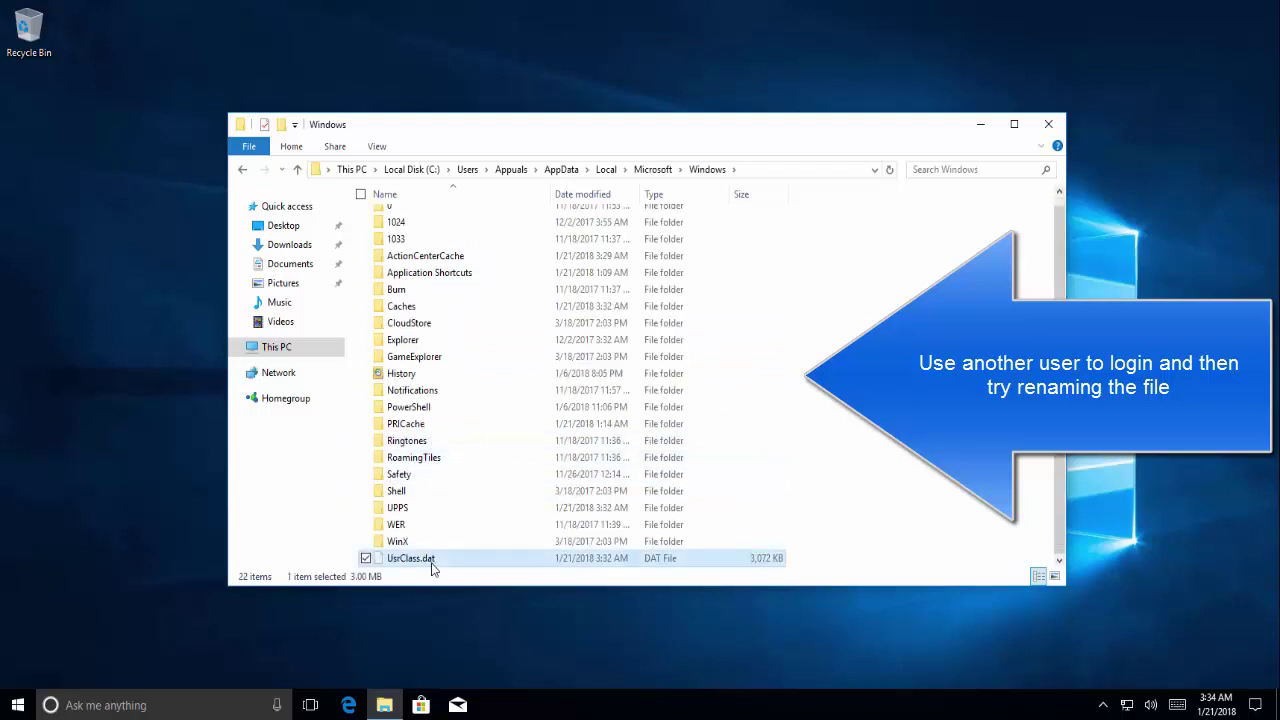
pyautogui.click(433, 561)
pyautogui.click(449, 558)
pyautogui.write('.old')
pyautogui.press('Return')
pyautogui.press('Return')
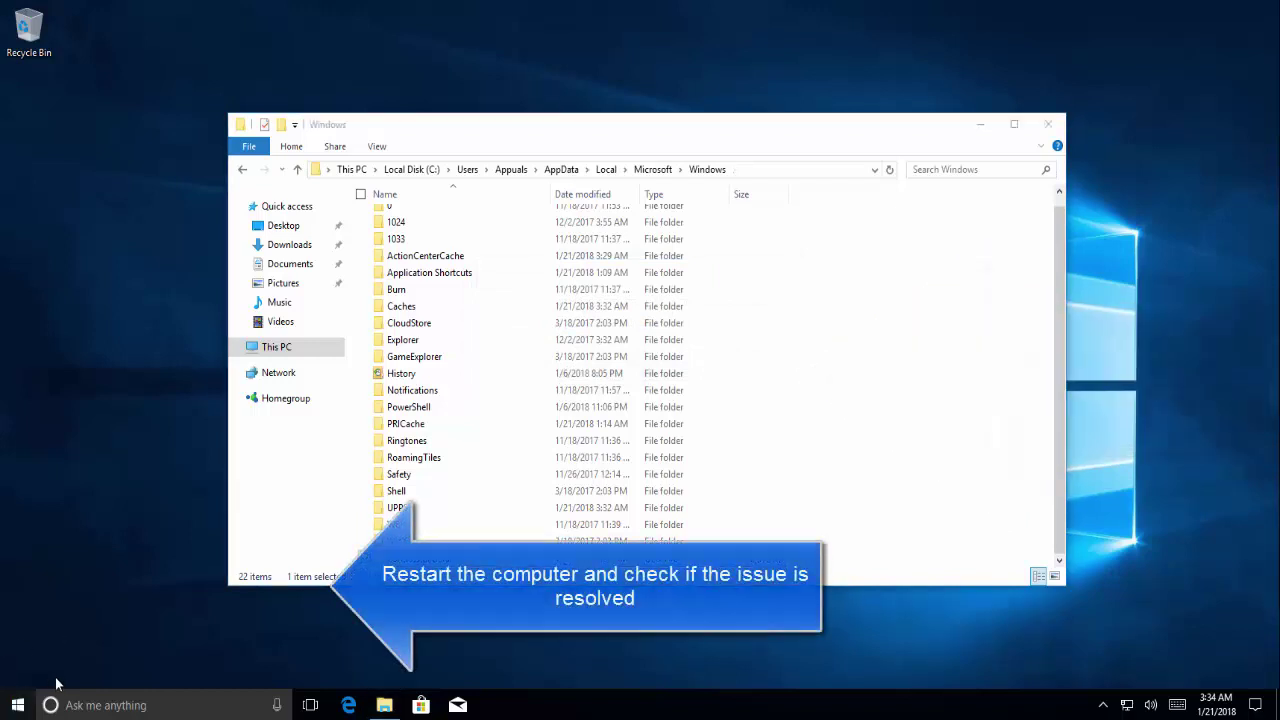
# Step: Restart the computer from the Start button's Shut down or sign out menu
pyautogui.rightClick(20, 705)
pyautogui.moveTo(74, 654)
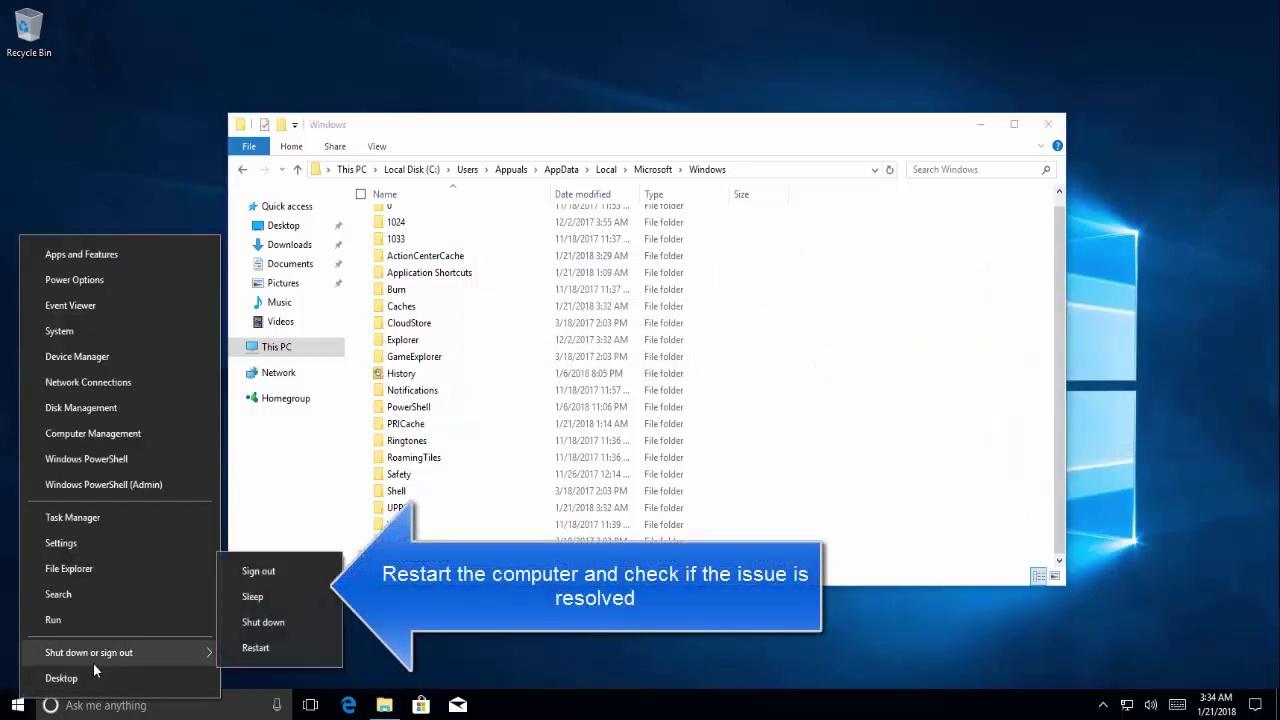
pyautogui.click(264, 652)
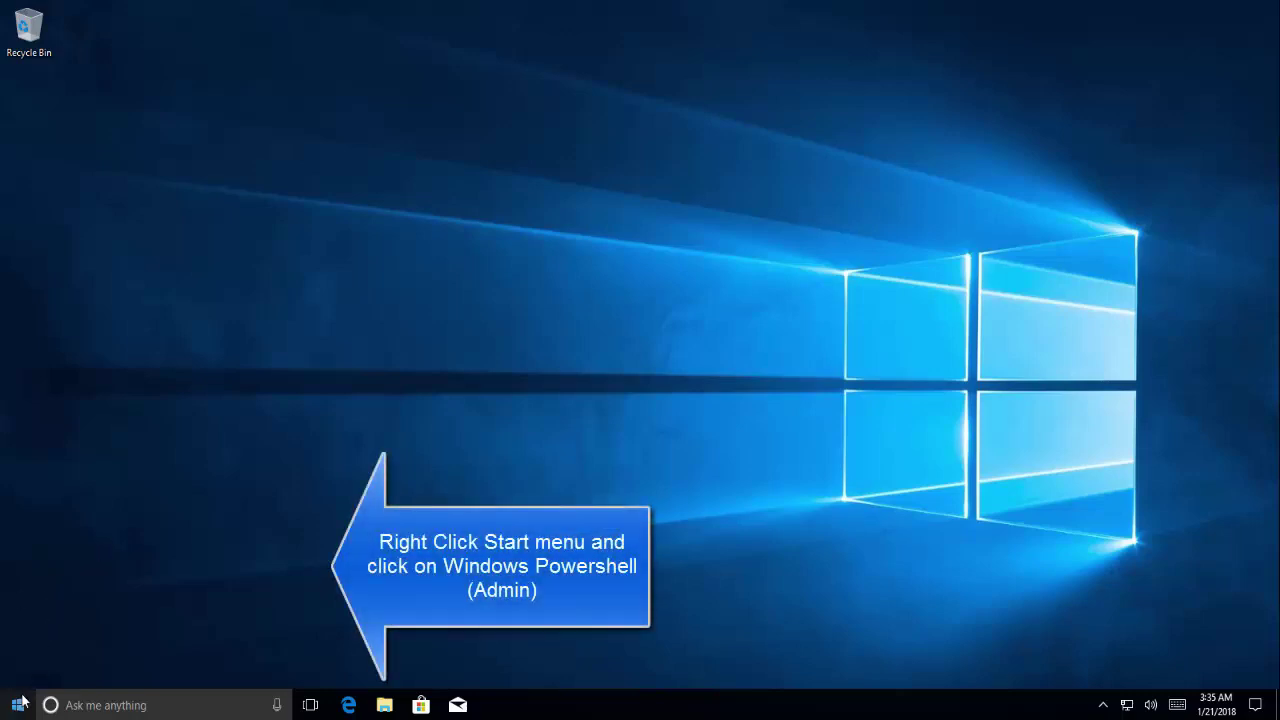
# Step: Launch Windows PowerShell (Admin) from the Start context menu and approve the UAC prompt
pyautogui.rightClick(23, 702)
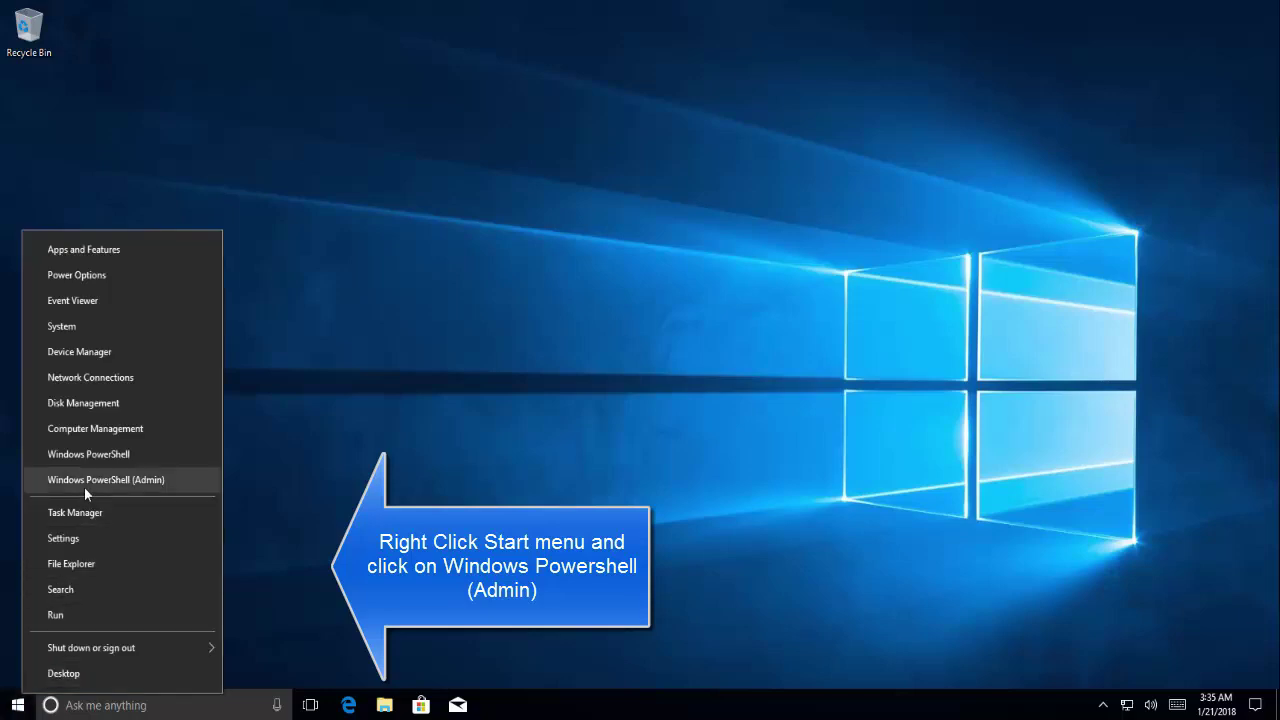
pyautogui.click(183, 482)
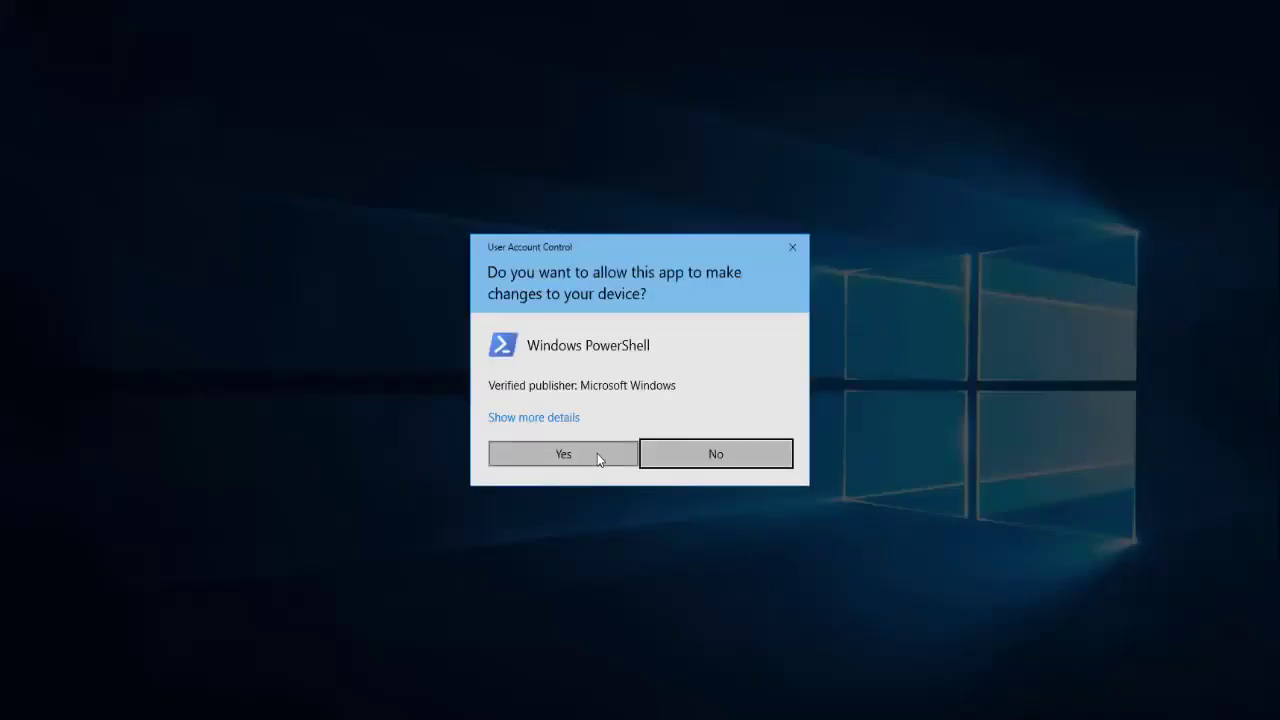
pyautogui.click(597, 456)
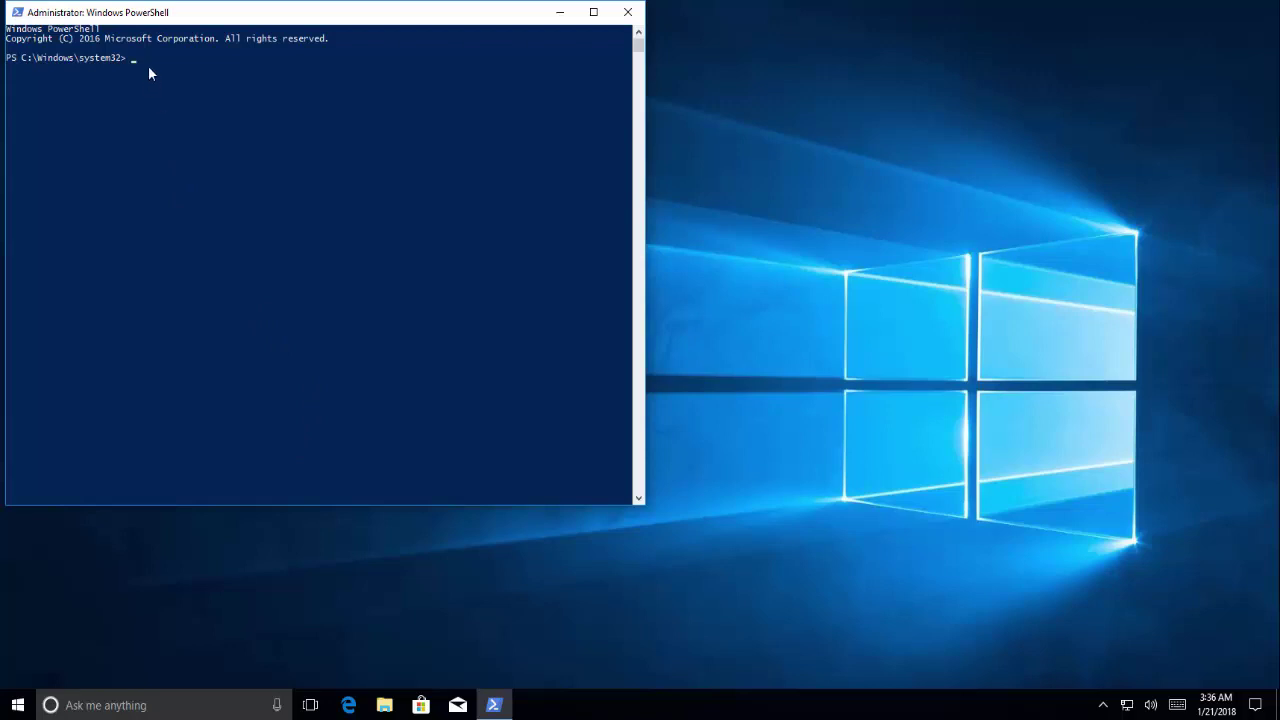
# Step: Paste and run the Get-AppxPackage | Add-AppxPackage -Register AppxManifest.xml command
pyautogui.hotkey('alt', 'space')
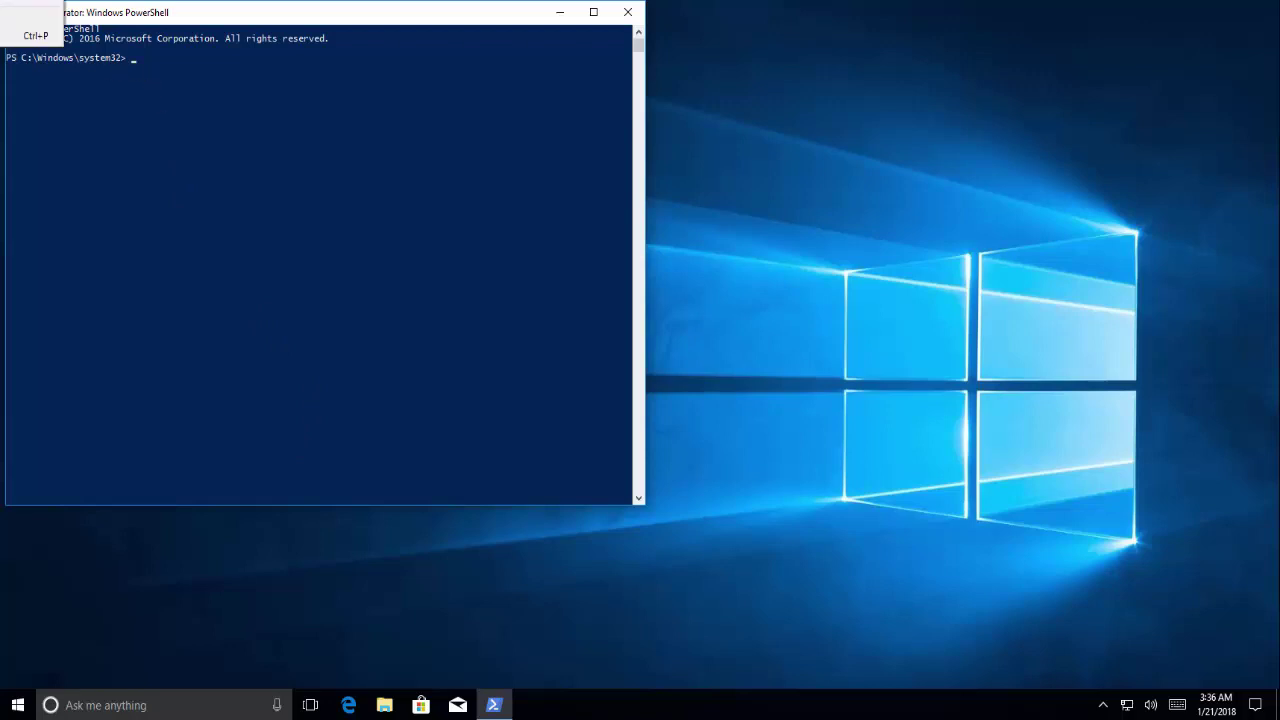
pyautogui.press('e')
pyautogui.press('p')
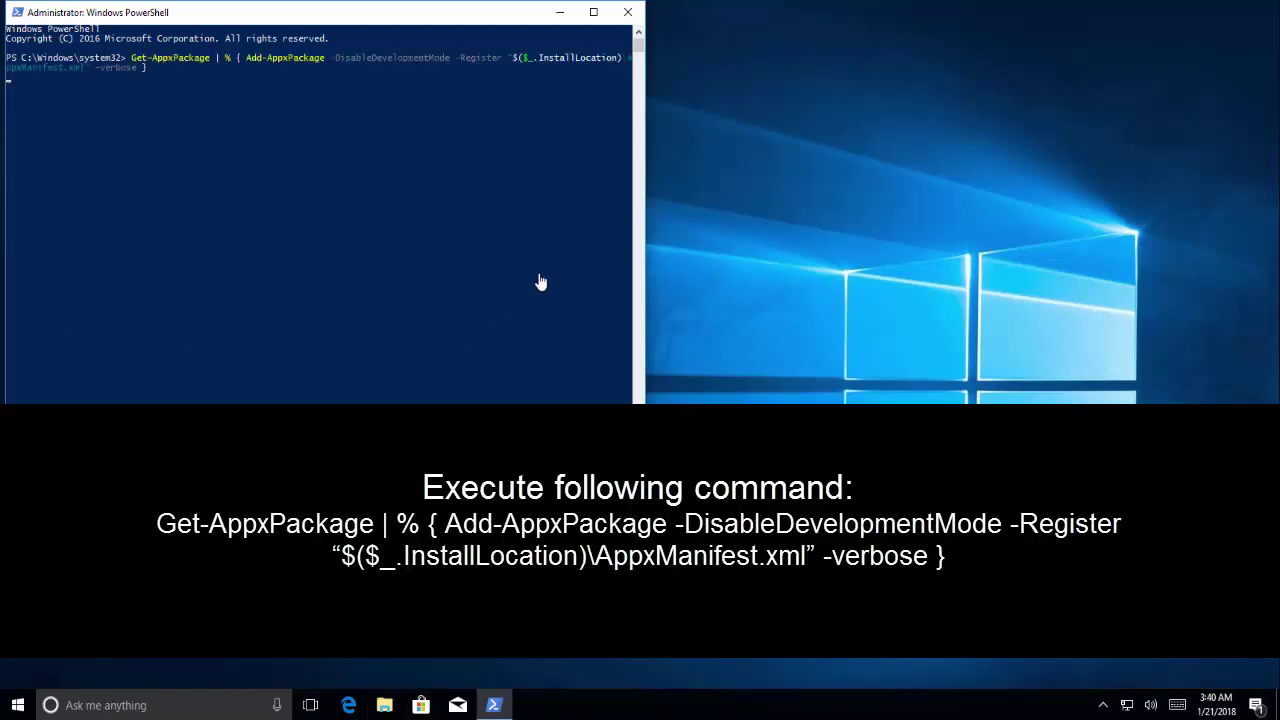
pyautogui.press('Return')
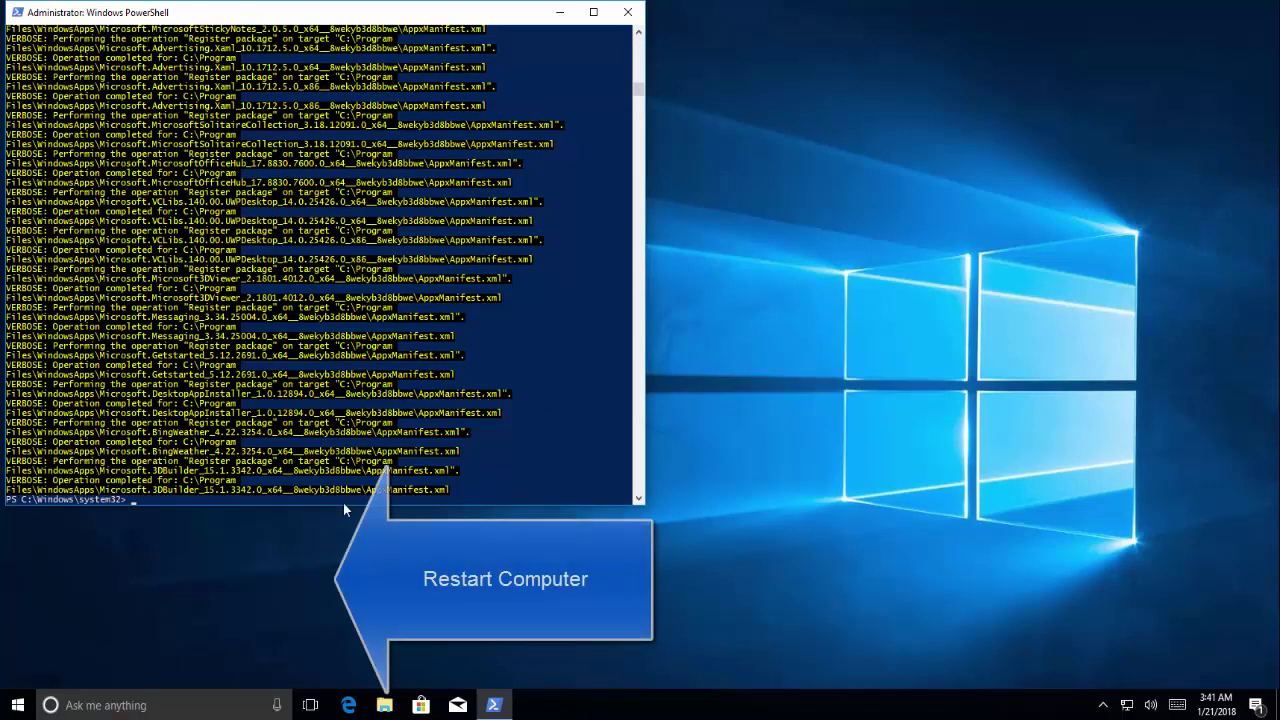
# Step: Restart Windows again via Shut down or sign out > Restart
pyautogui.rightClick(27, 710)
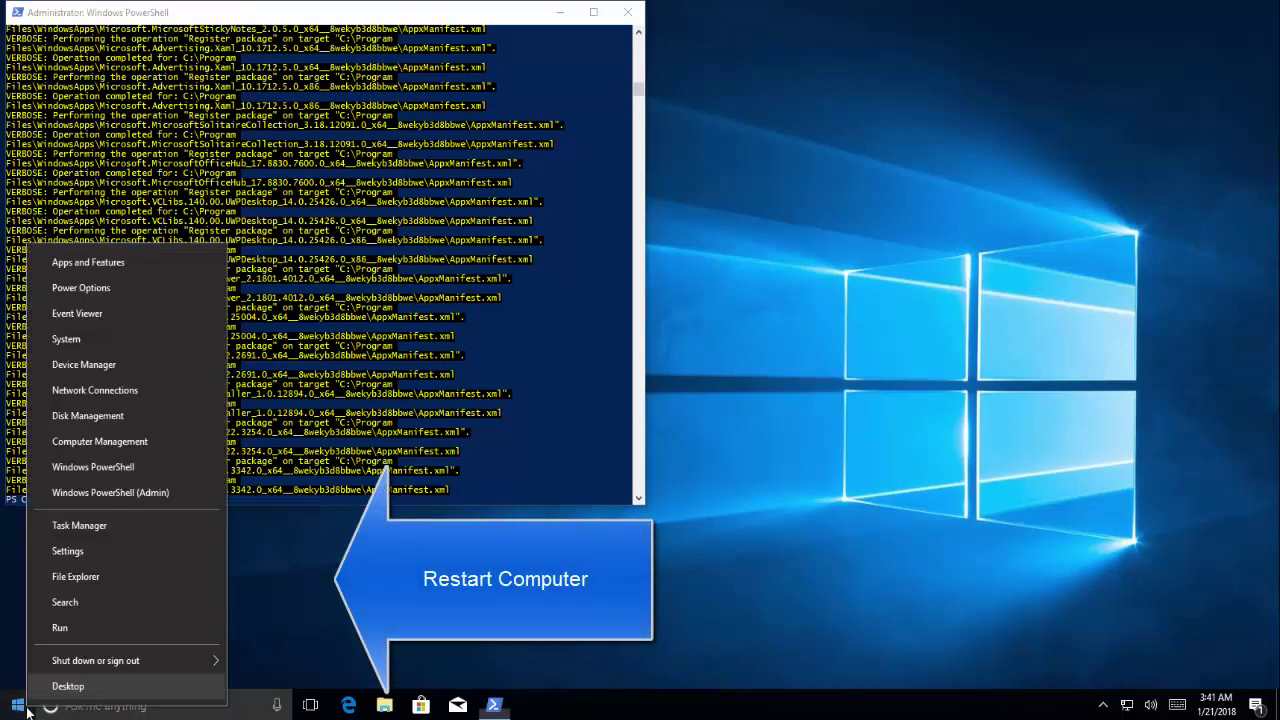
pyautogui.moveTo(62, 668)
pyautogui.click(262, 656)
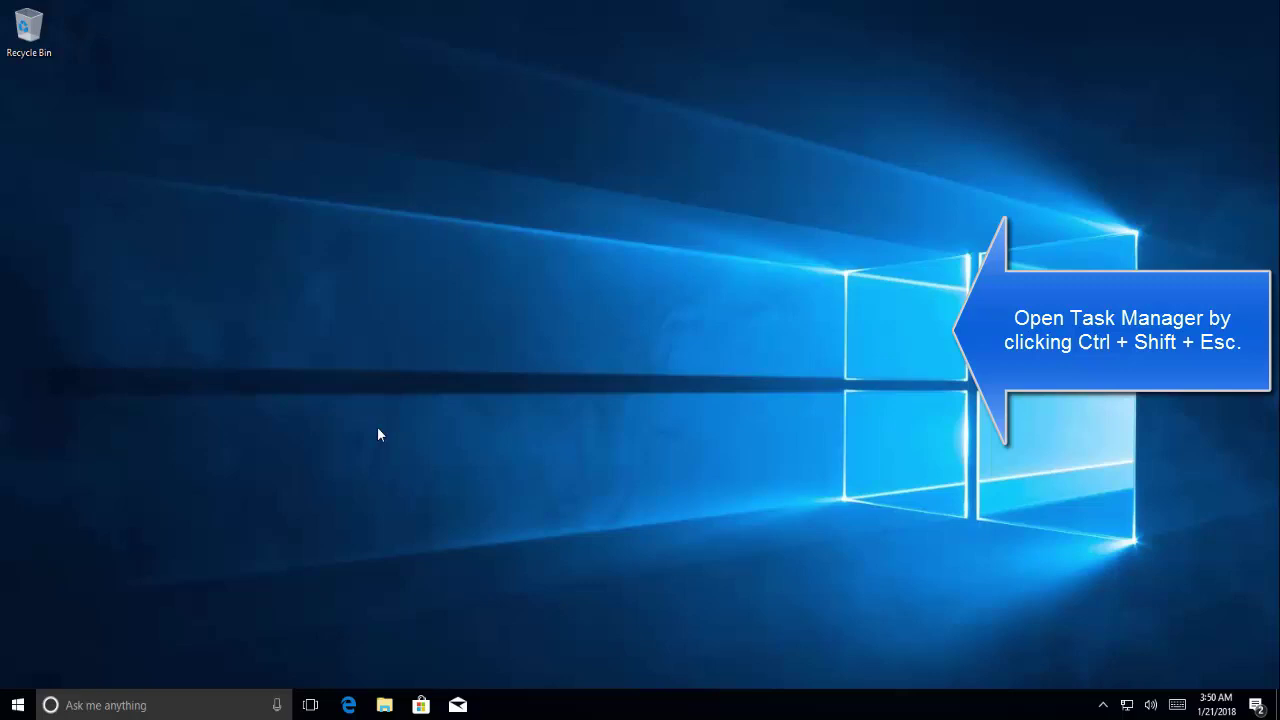
# Step: Open Task Manager in full details view and find the Windows Explorer process
pyautogui.hotkey('ctrl', 'shift', 'Escape')
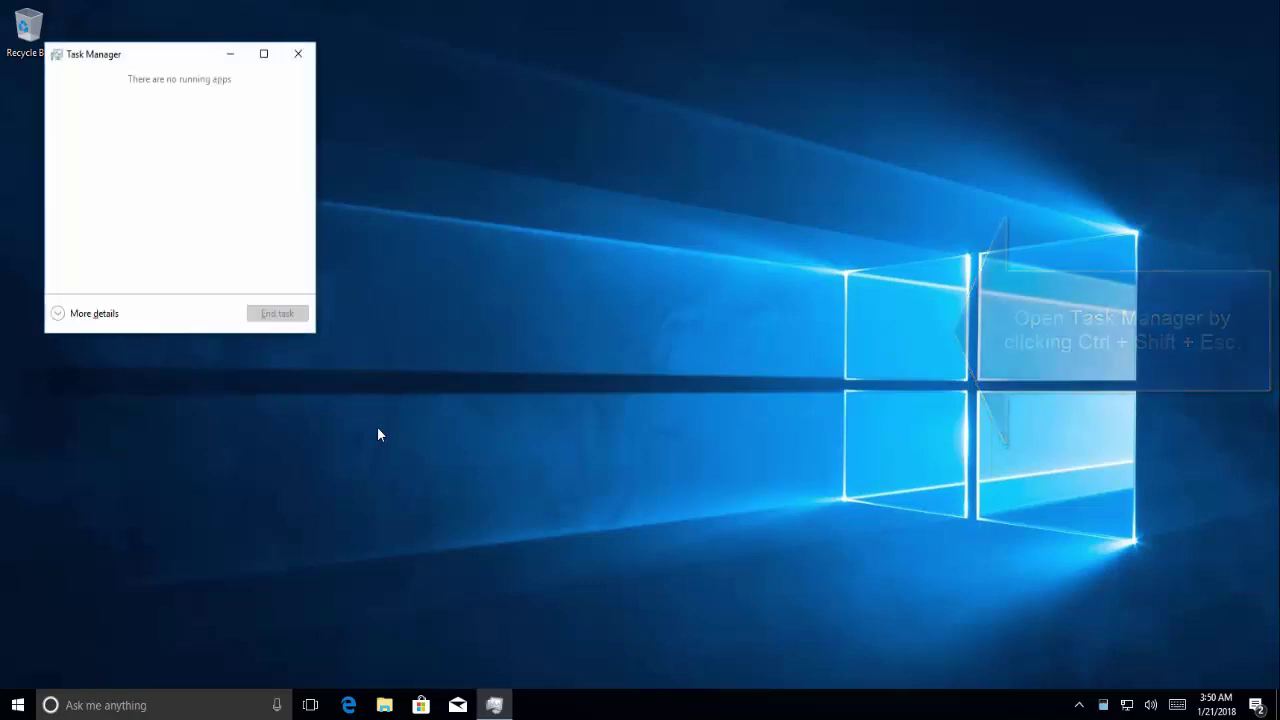
pyautogui.click(108, 317)
pyautogui.click(170, 286)
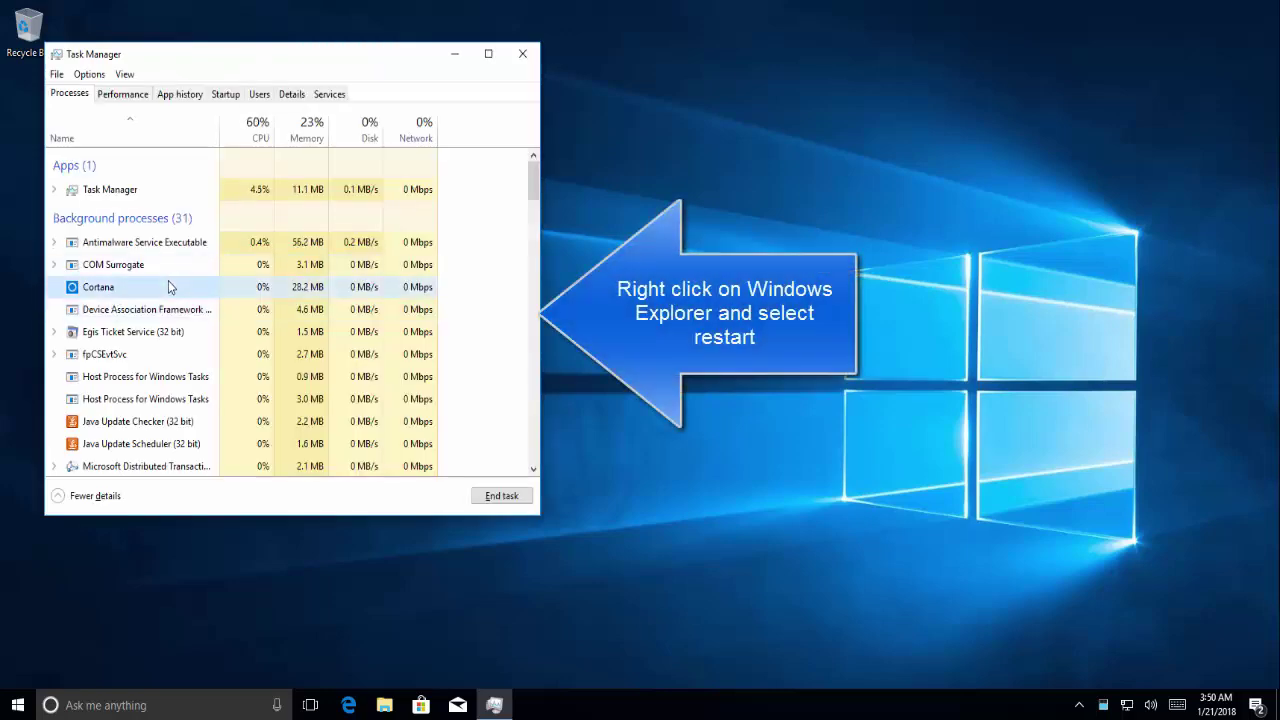
pyautogui.scroll(-3, 170, 286)
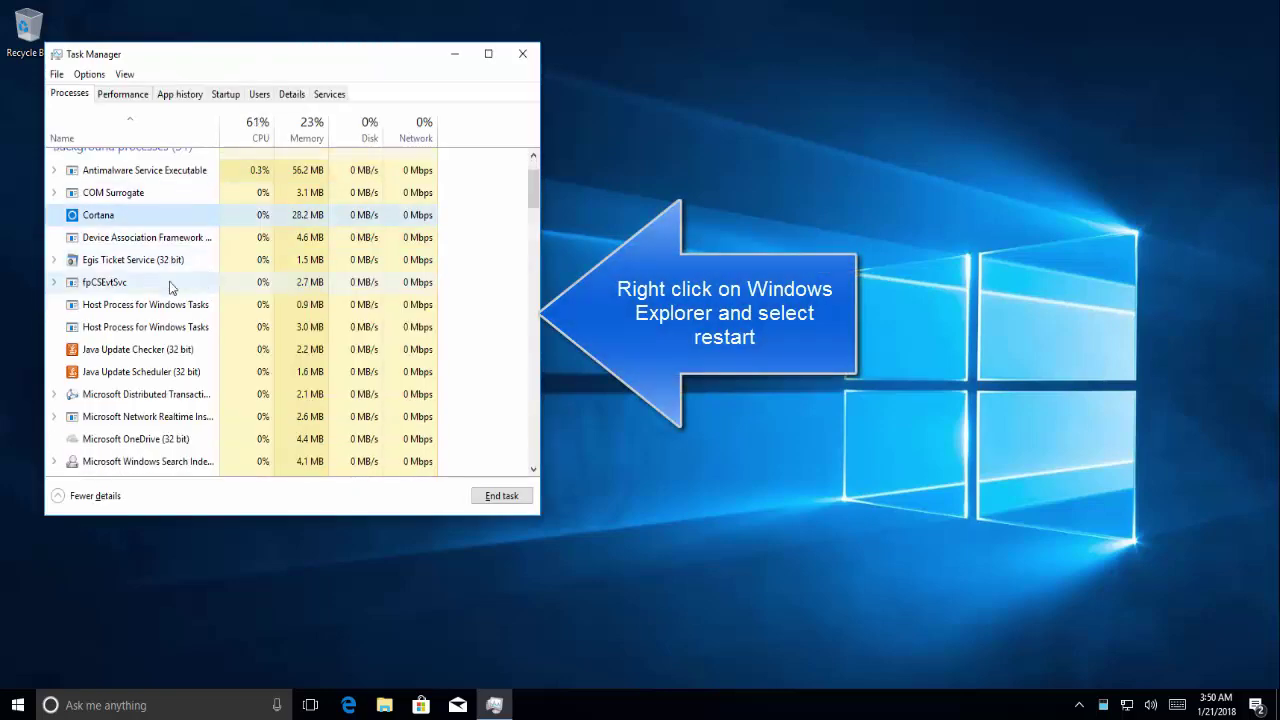
pyautogui.click(167, 146)
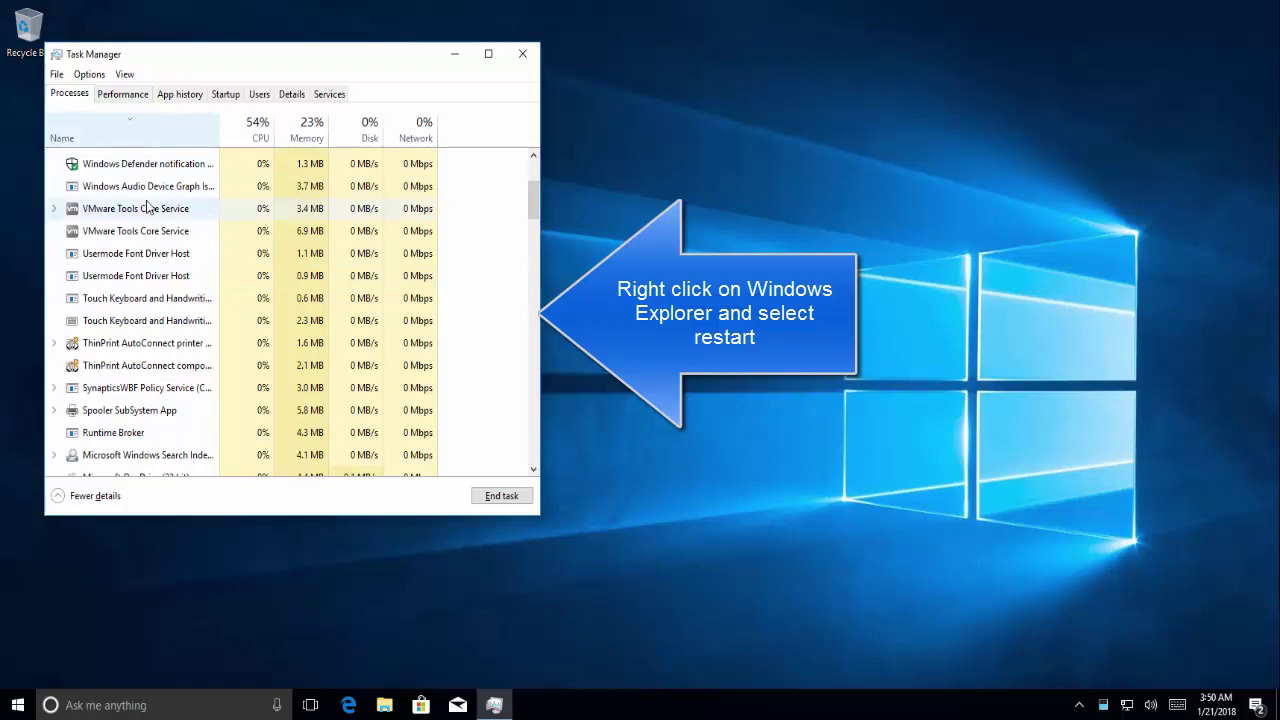
pyautogui.scroll(2, 160, 207)
pyautogui.scroll(-1, 147, 205)
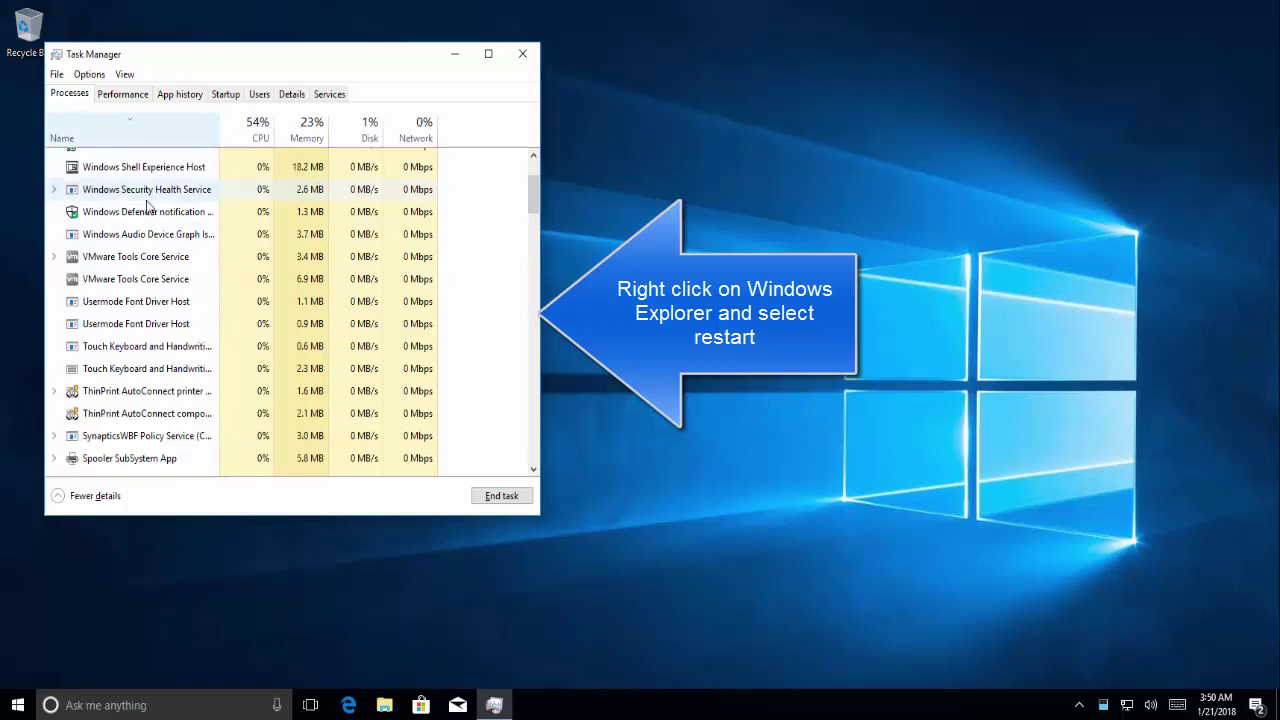
pyautogui.scroll(-2, 147, 205)
pyautogui.scroll(-5, 147, 205)
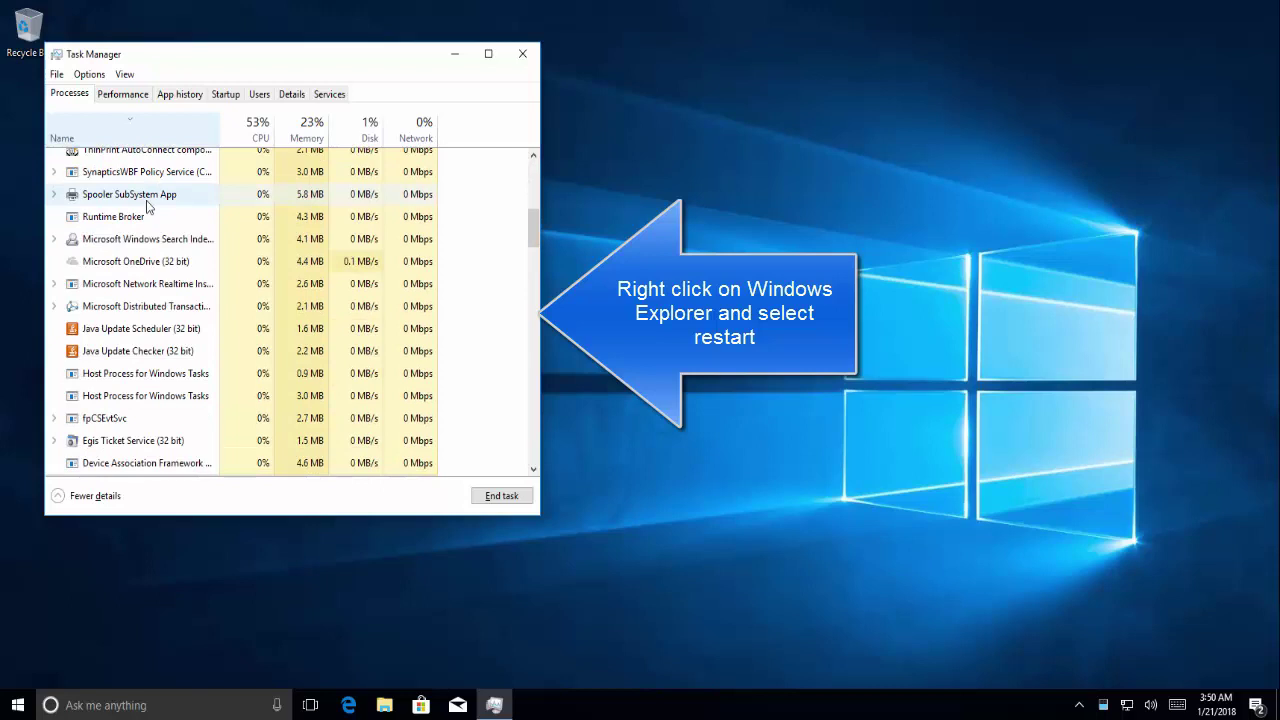
pyautogui.scroll(-2, 147, 230)
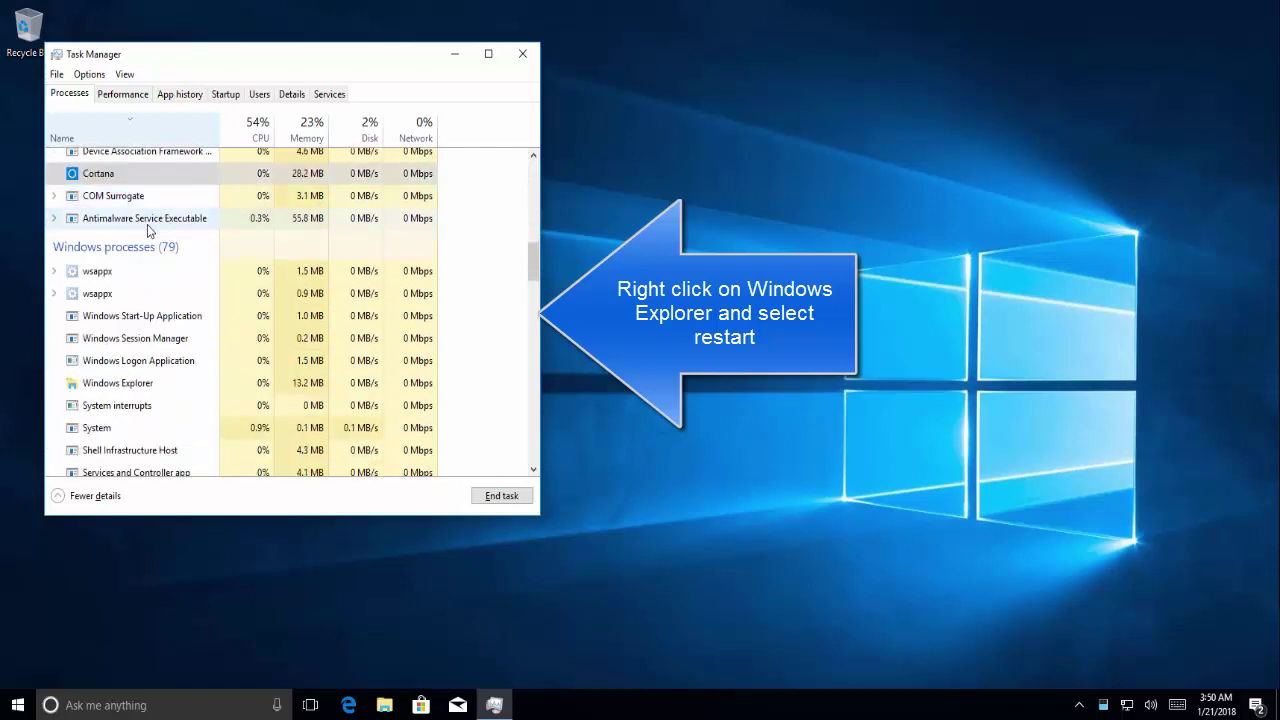
# Step: Restart Windows Explorer, then close Task Manager
pyautogui.click(170, 388)
pyautogui.rightClick(171, 388)
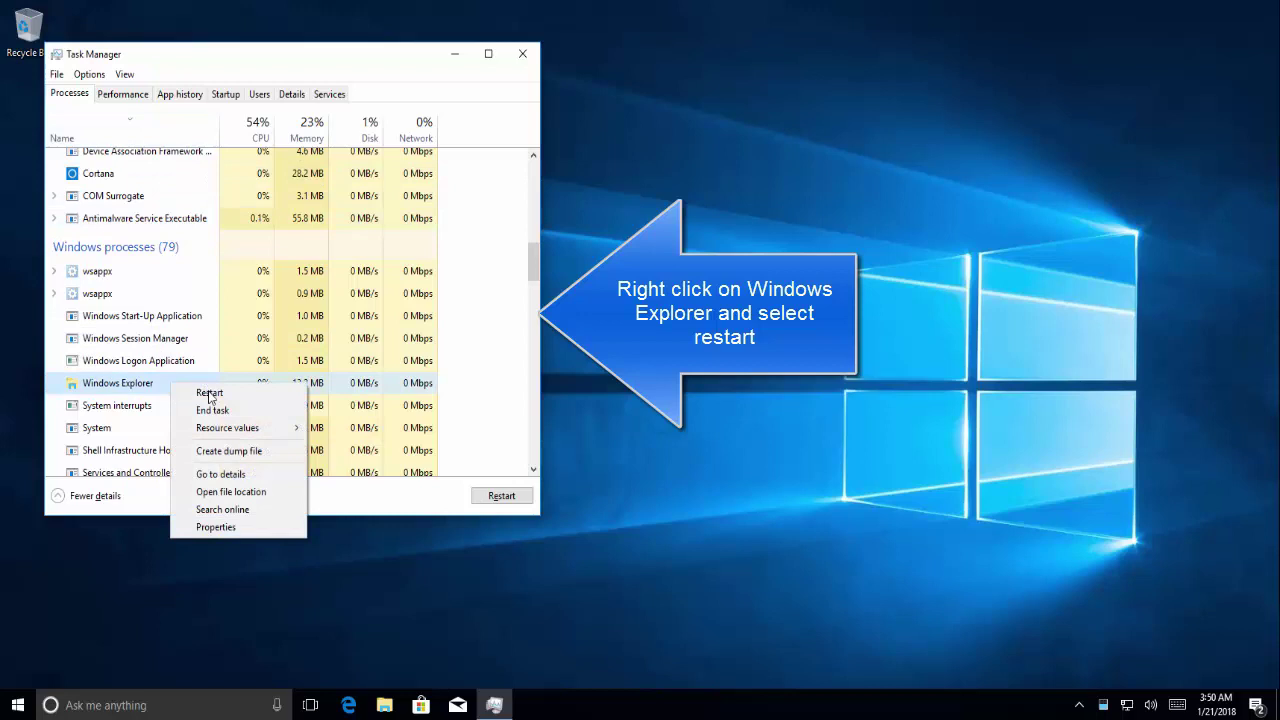
pyautogui.click(206, 391)
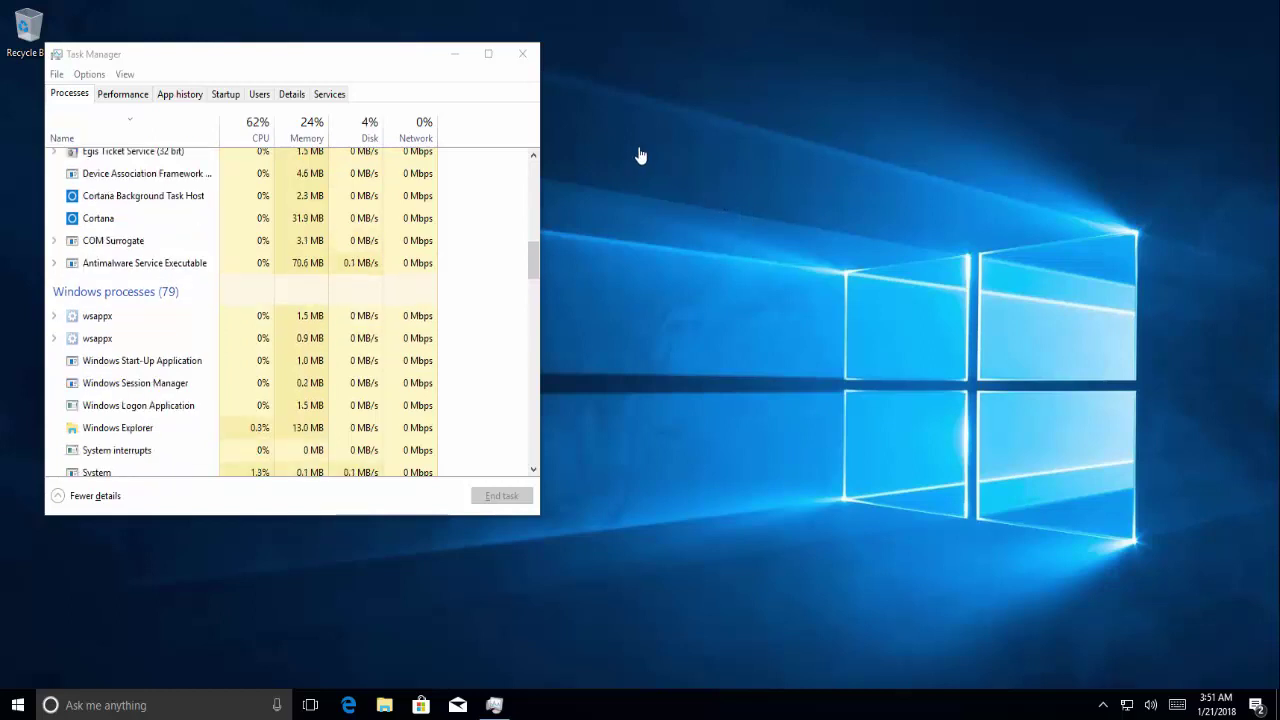
pyautogui.click(522, 60)
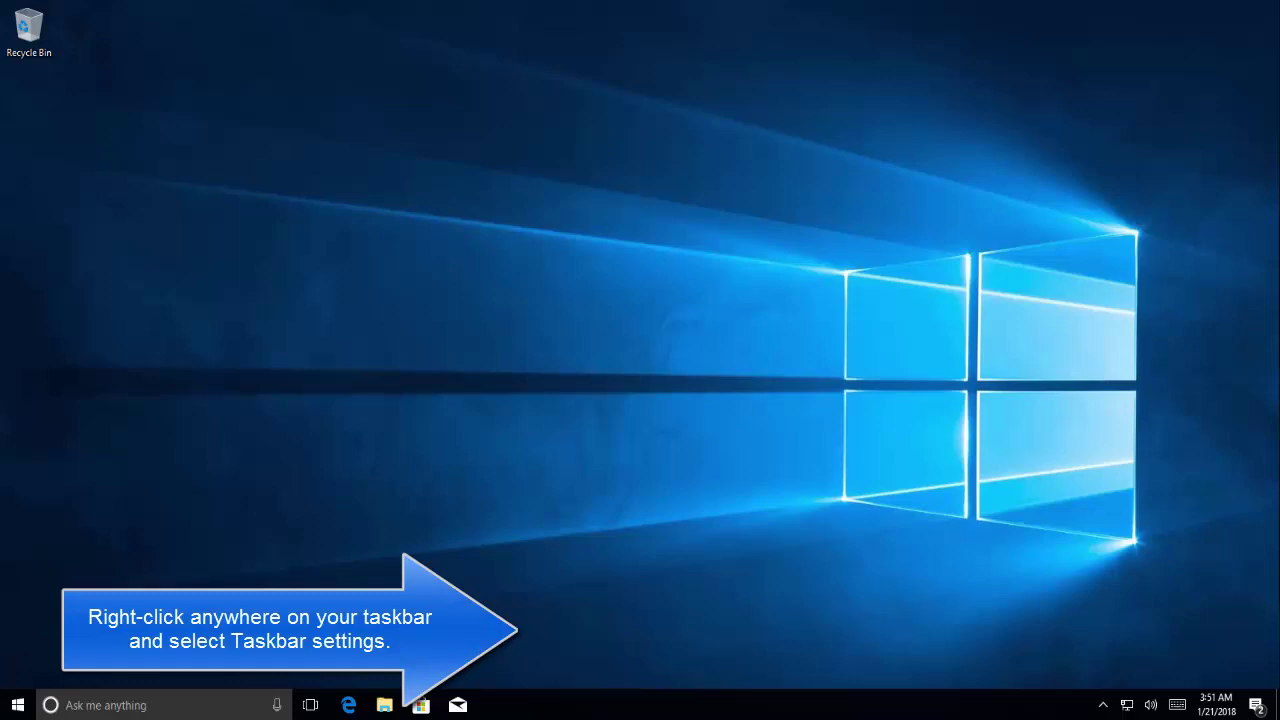
pyautogui.rightClick(590, 711)
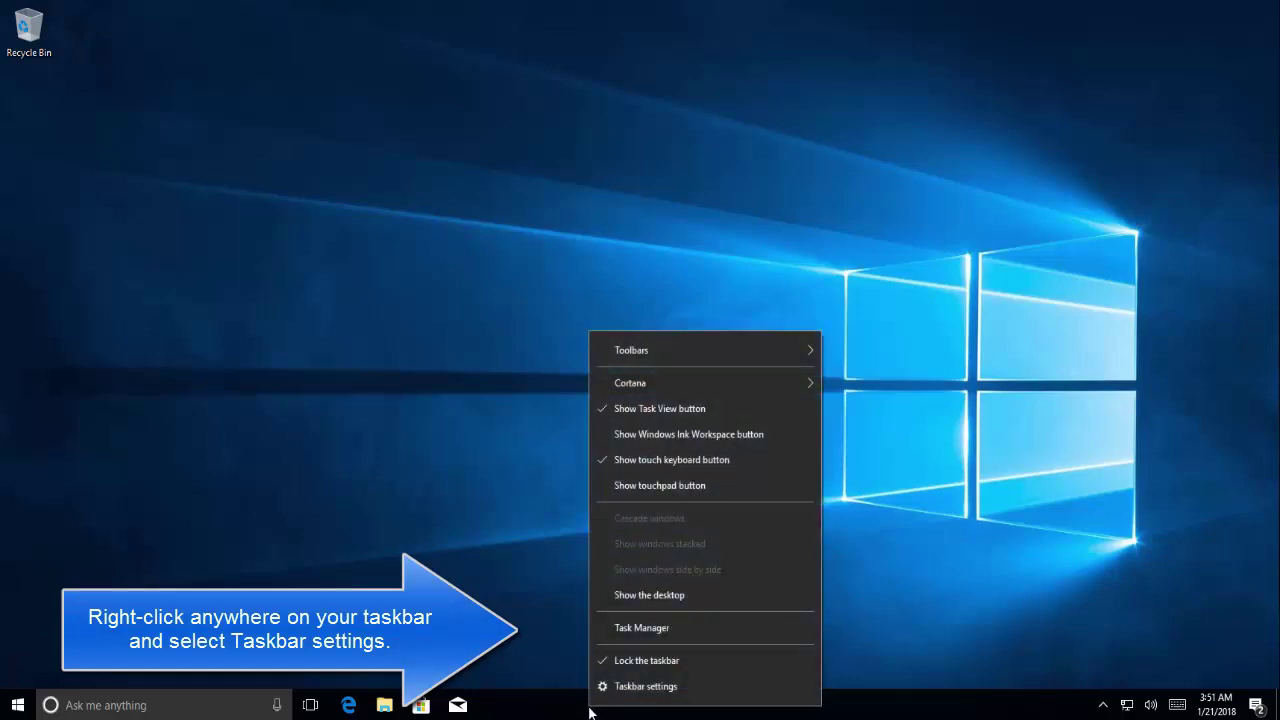
pyautogui.click(609, 689)
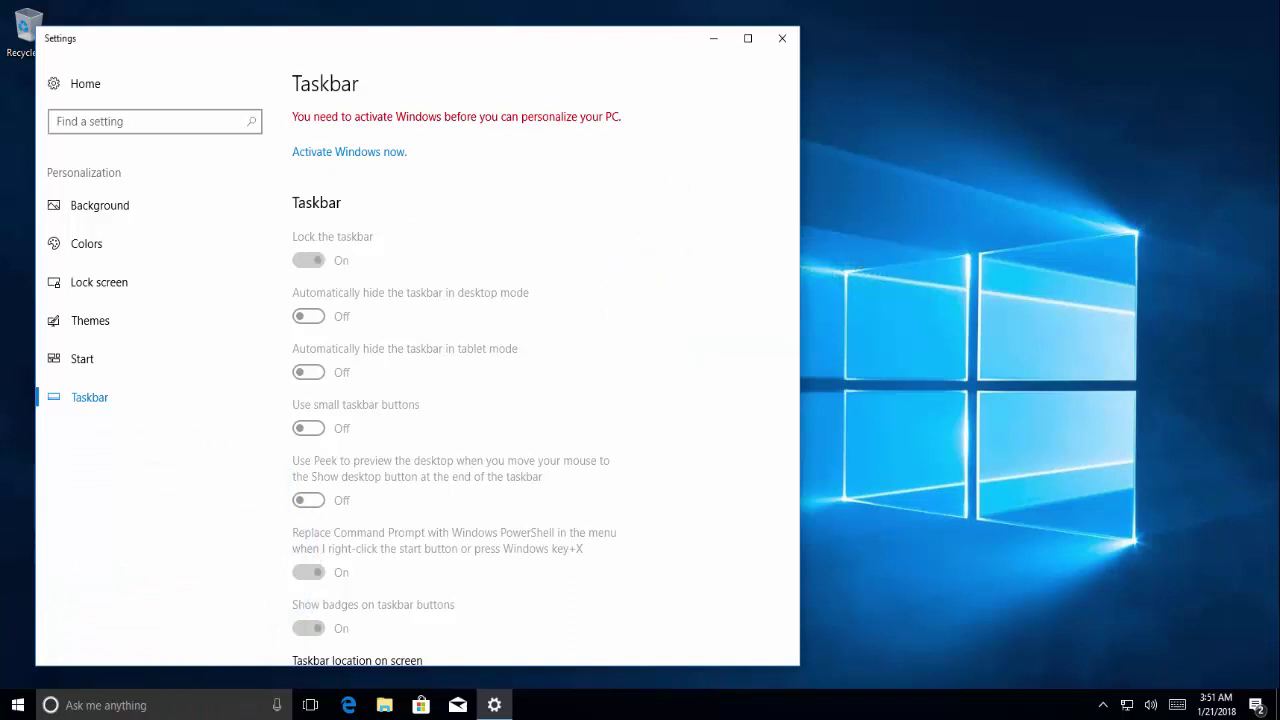
pyautogui.click(782, 40)
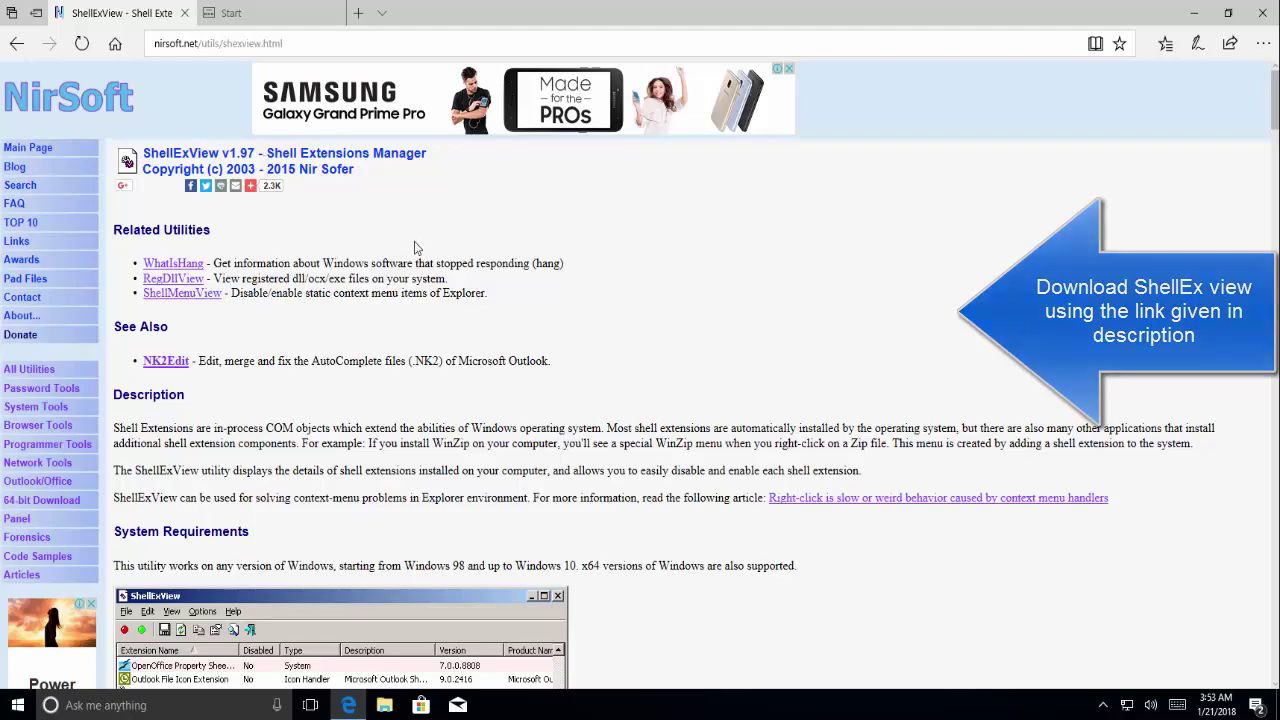
# Step: Download and save the self-install ShellExView setup file, shexview_setup.exe
pyautogui.scroll(-3, 477, 277)
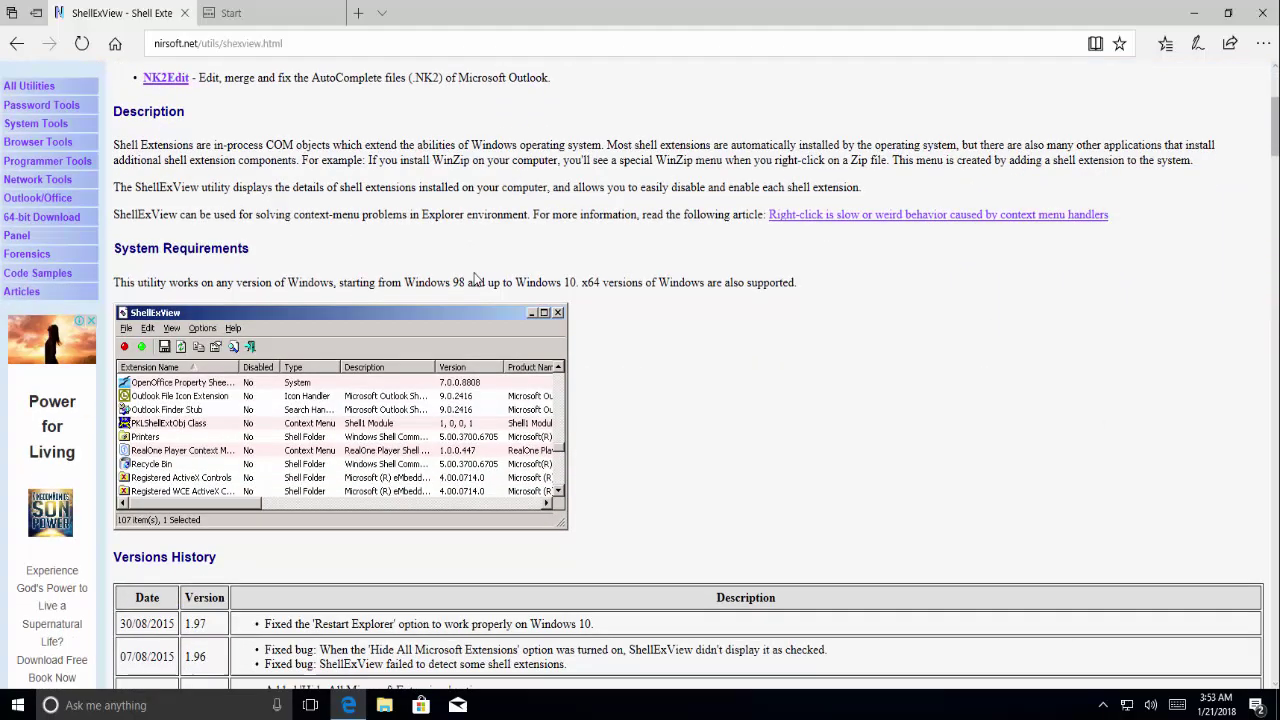
pyautogui.scroll(-4, 477, 279)
pyautogui.scroll(1, 474, 277)
pyautogui.scroll(7, 475, 277)
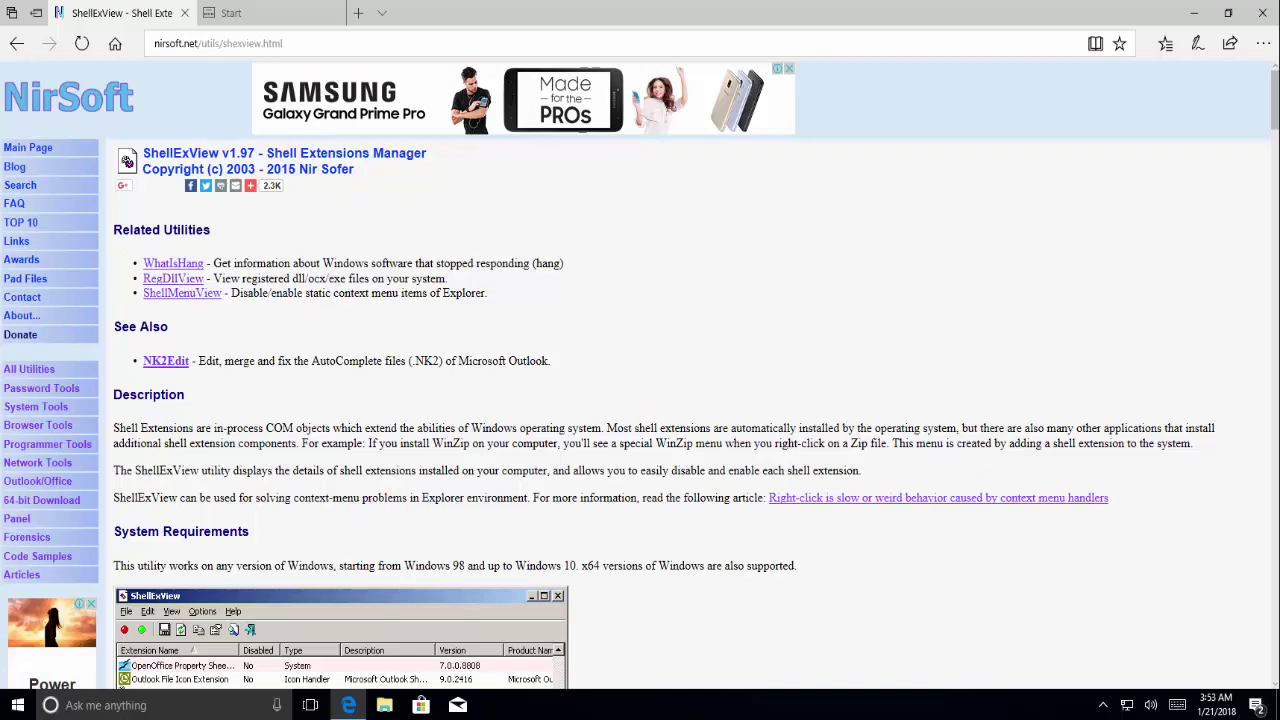
pyautogui.scroll(-4, 514, 414)
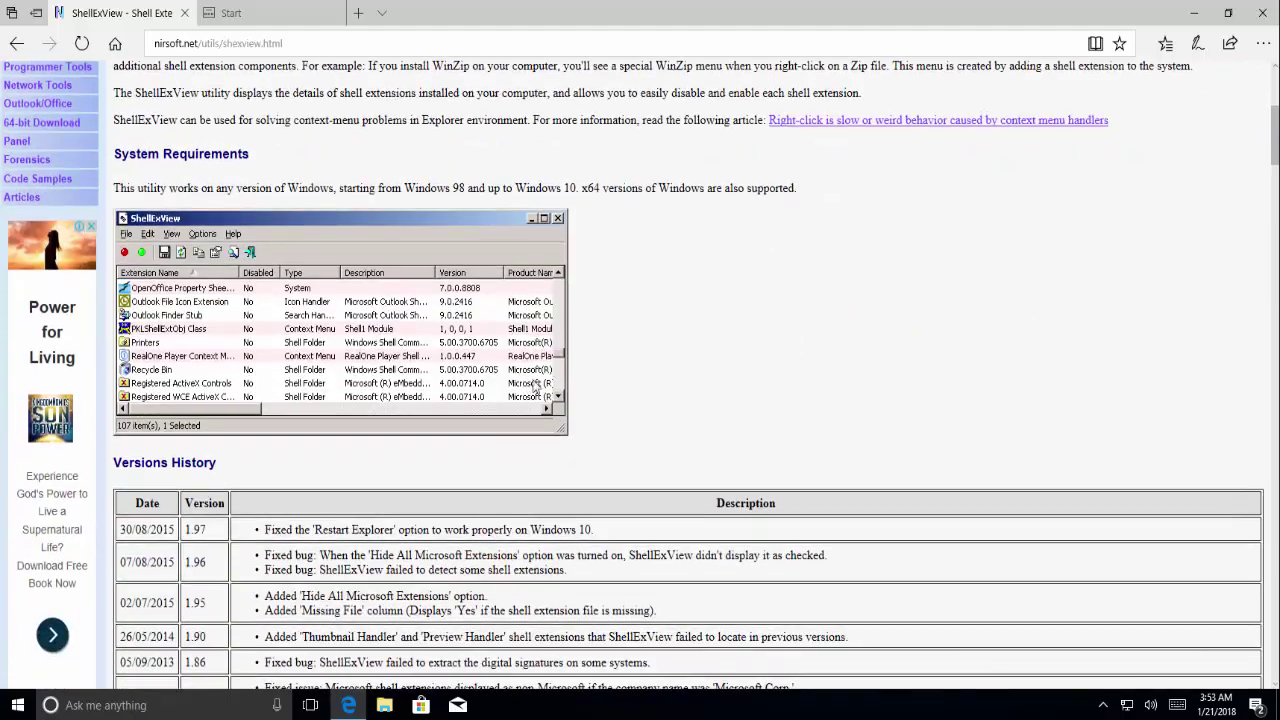
pyautogui.scroll(-19, 535, 386)
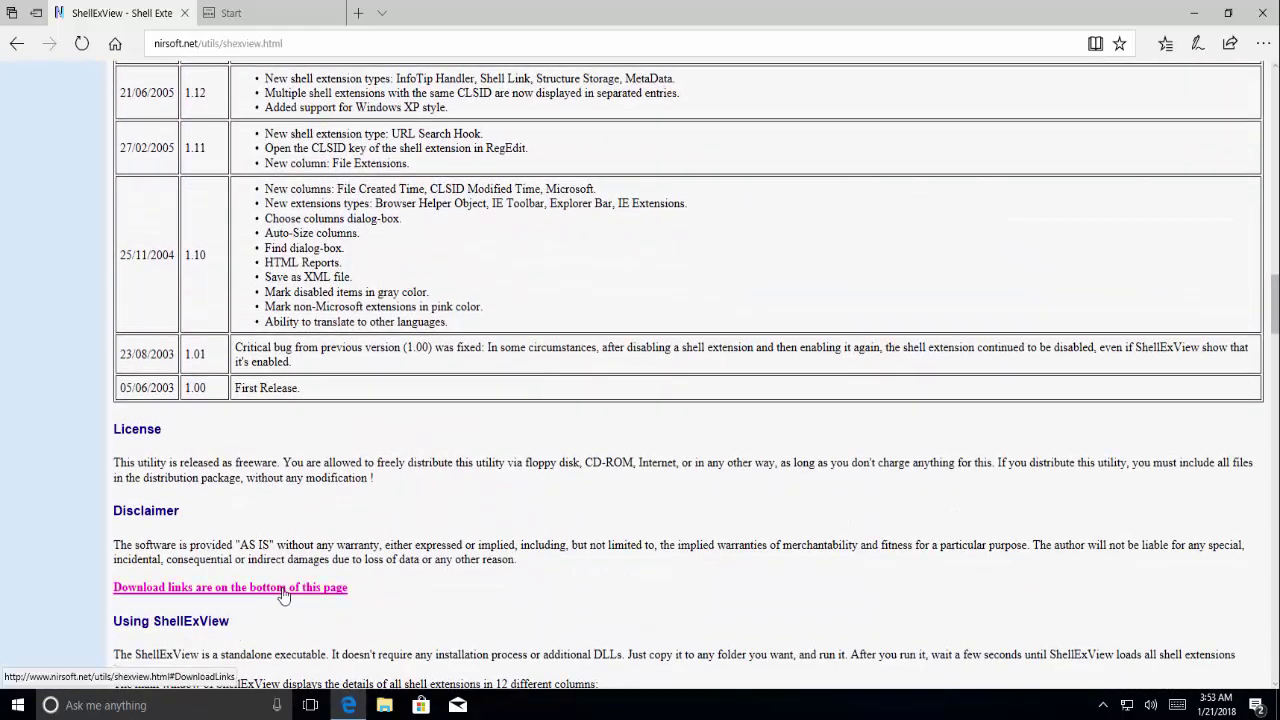
pyautogui.scroll(-5, 283, 594)
pyautogui.scroll(-20, 283, 594)
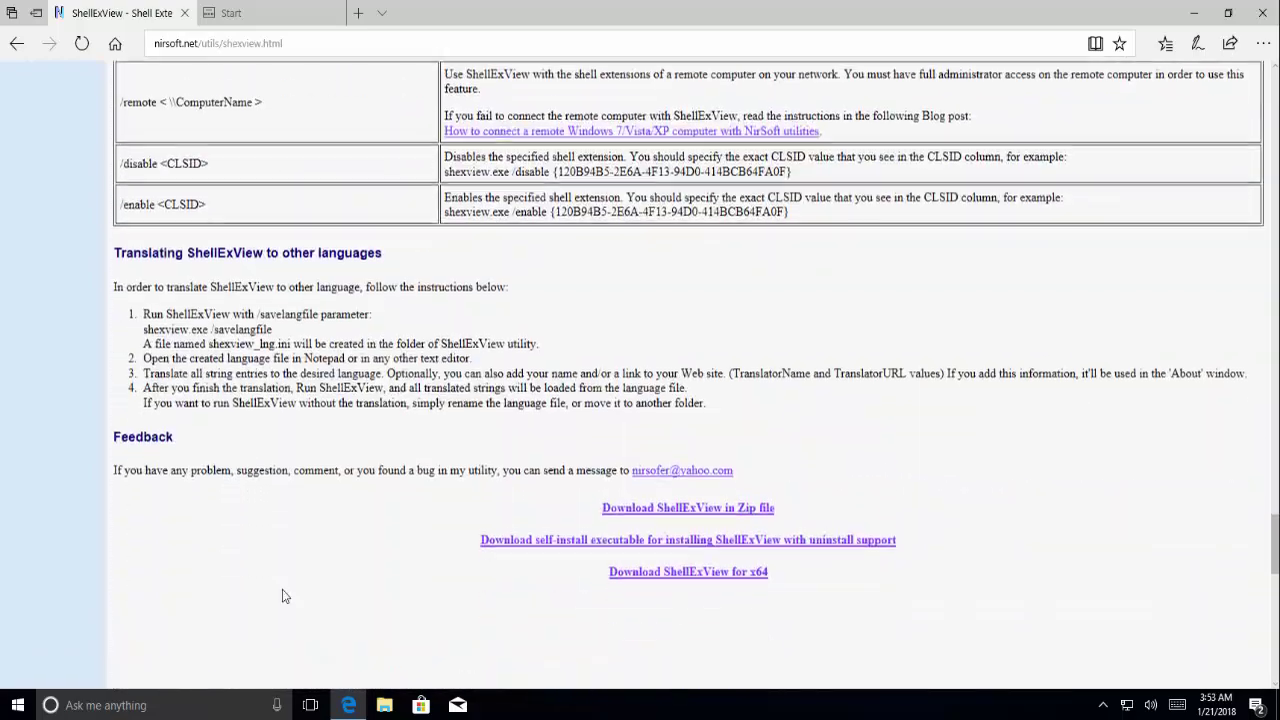
pyautogui.scroll(-5, 282, 590)
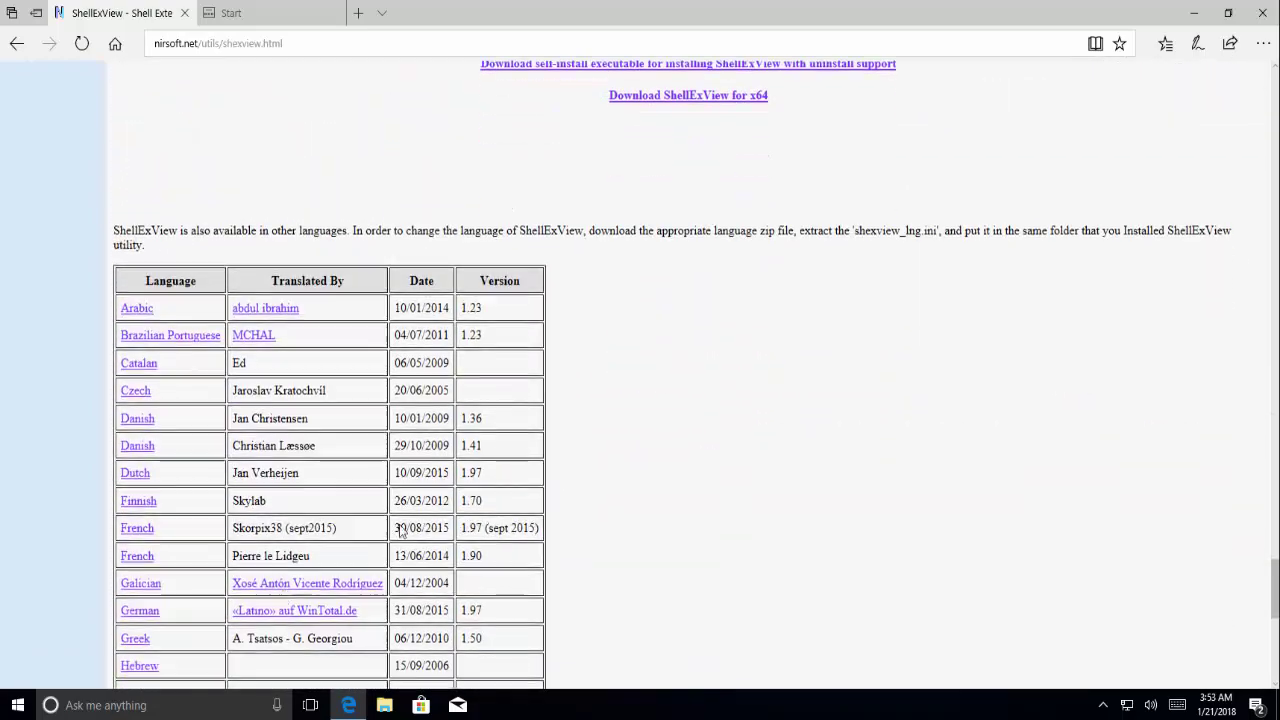
pyautogui.scroll(3, 727, 402)
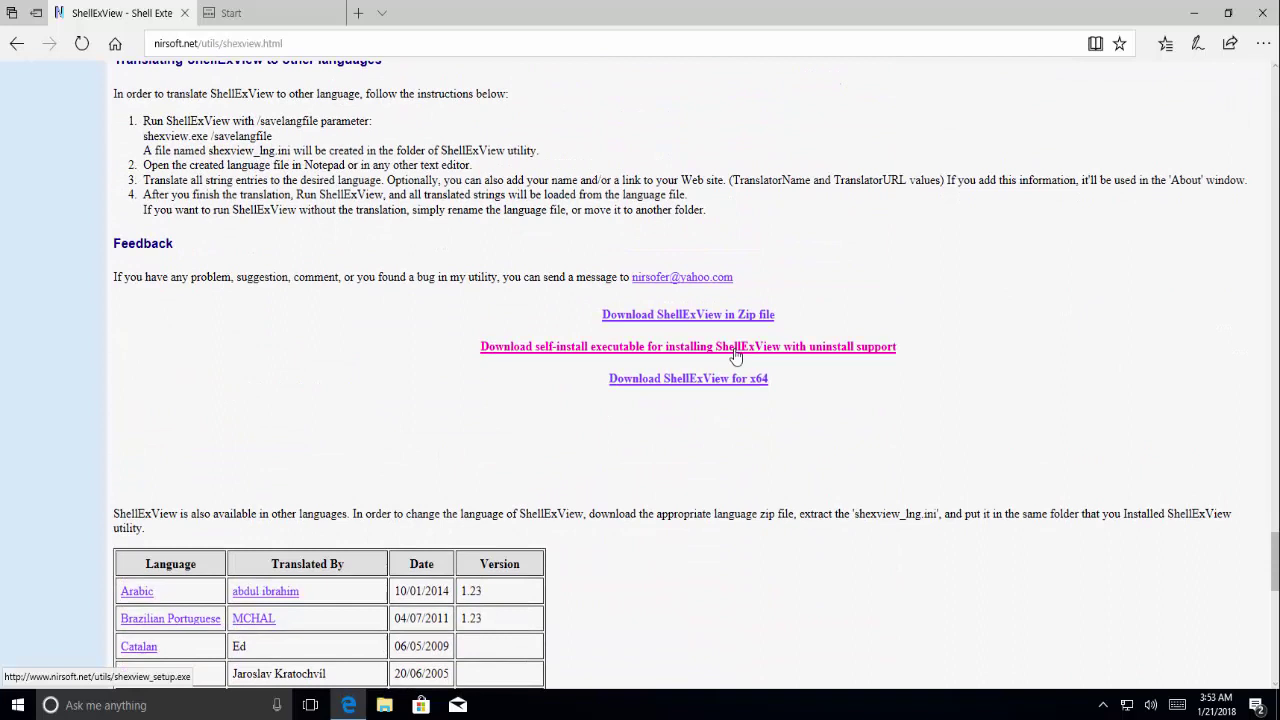
pyautogui.click(793, 347)
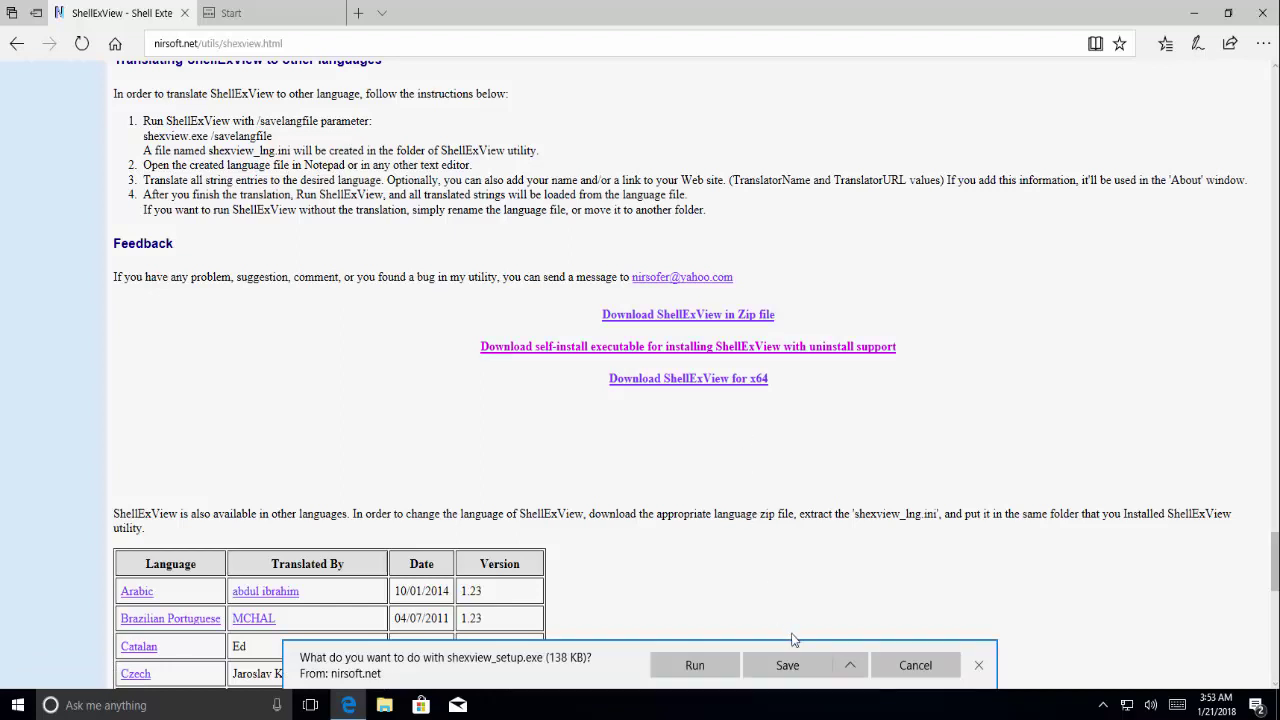
pyautogui.click(785, 665)
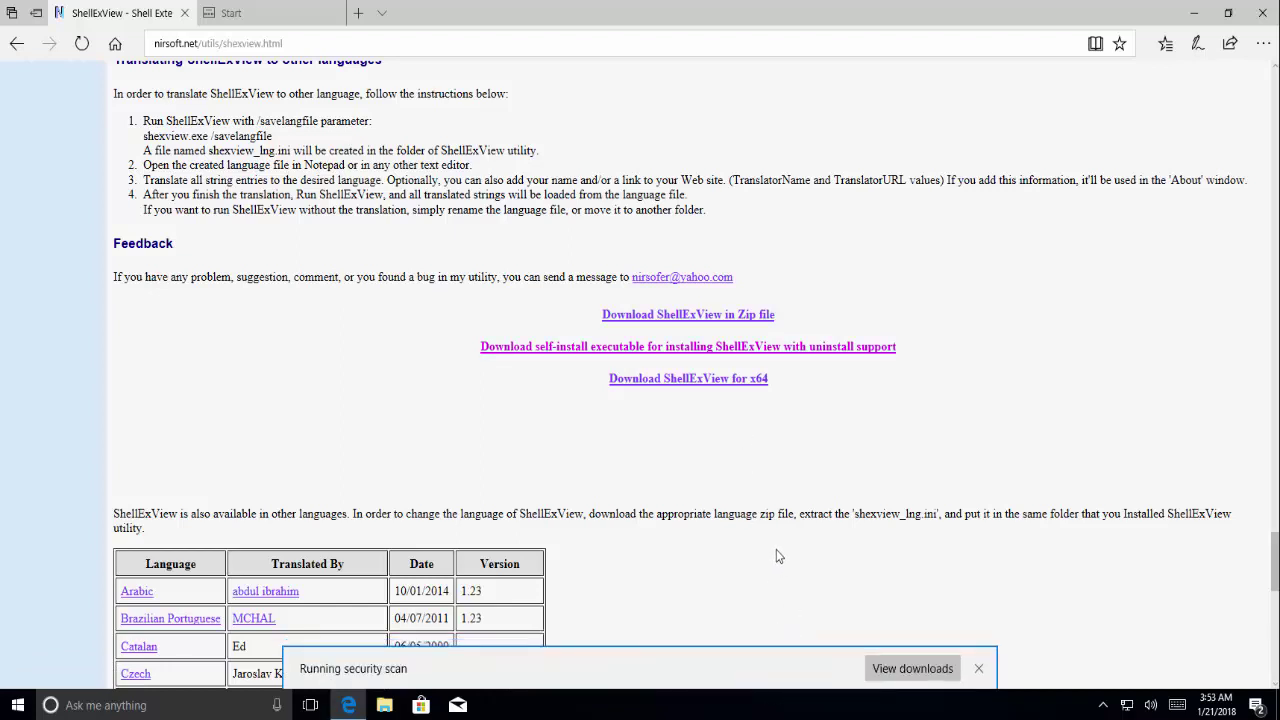
# Step: Save shexview.zip as well and open the finished zip download
pyautogui.click(710, 318)
pyautogui.click(788, 665)
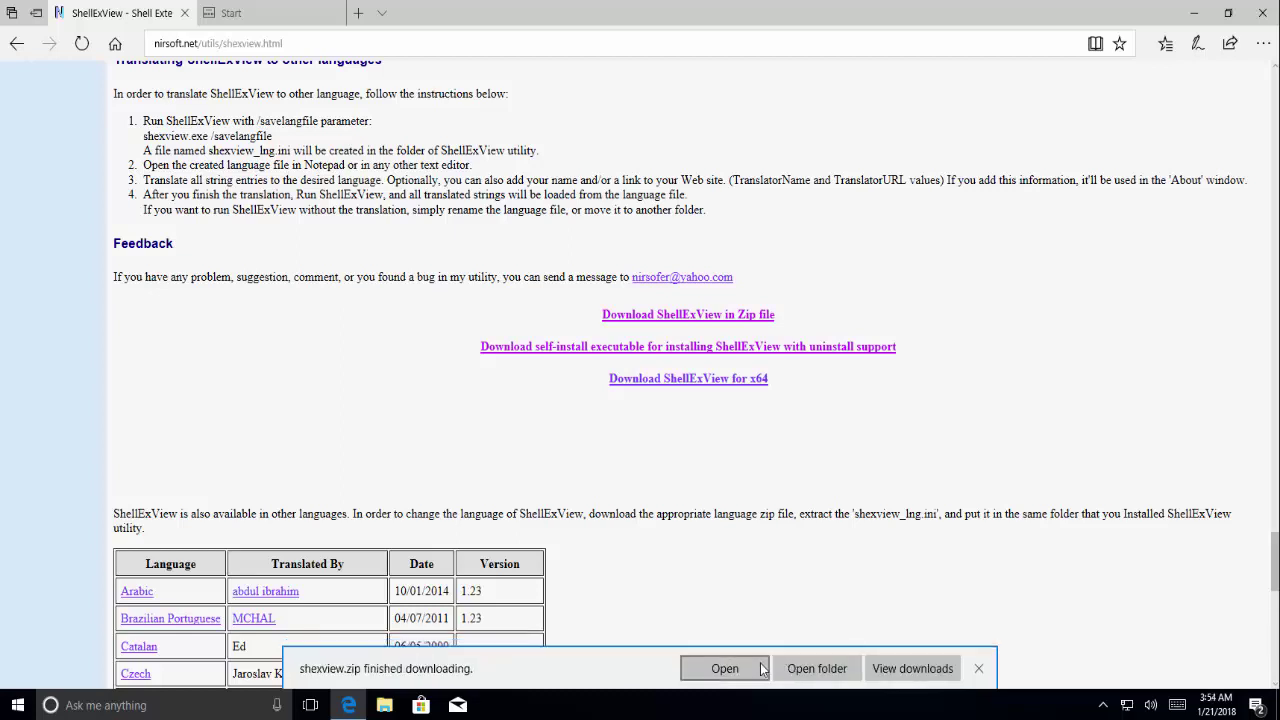
pyautogui.click(762, 668)
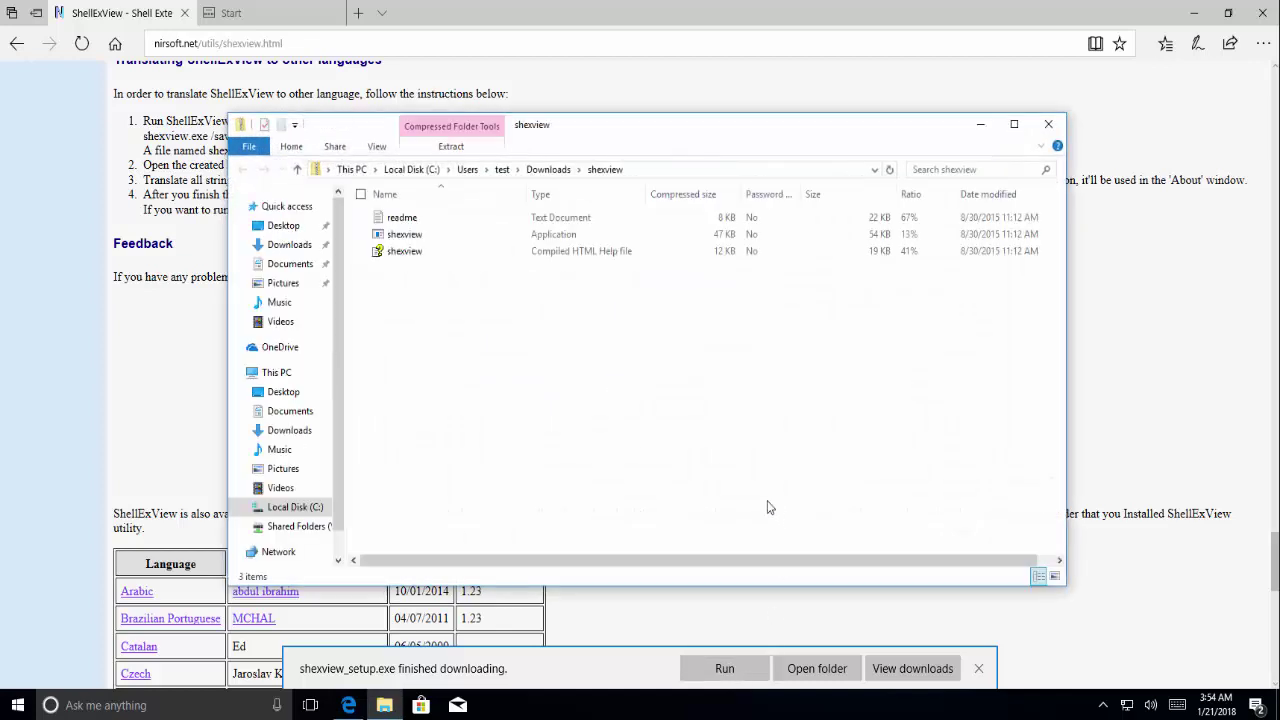
# Step: Run shexview directly from the downloaded zip and grant it administrator rights
pyautogui.doubleClick(509, 234)
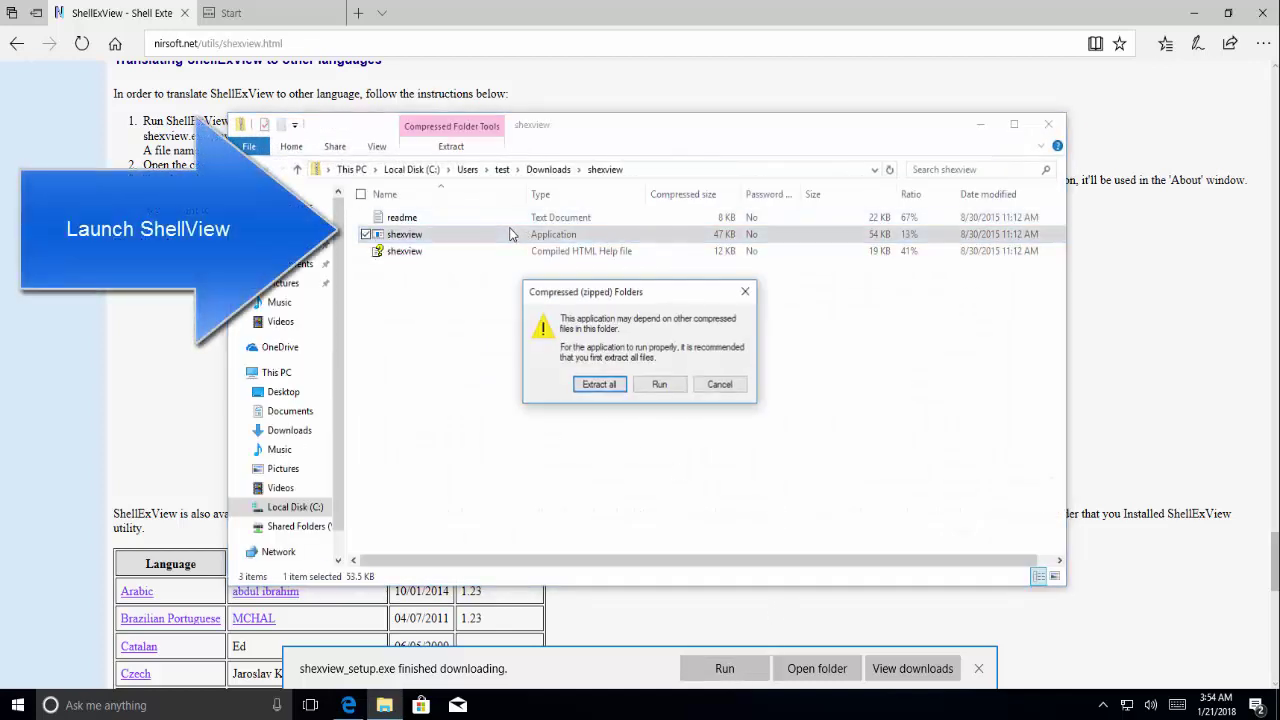
pyautogui.click(671, 387)
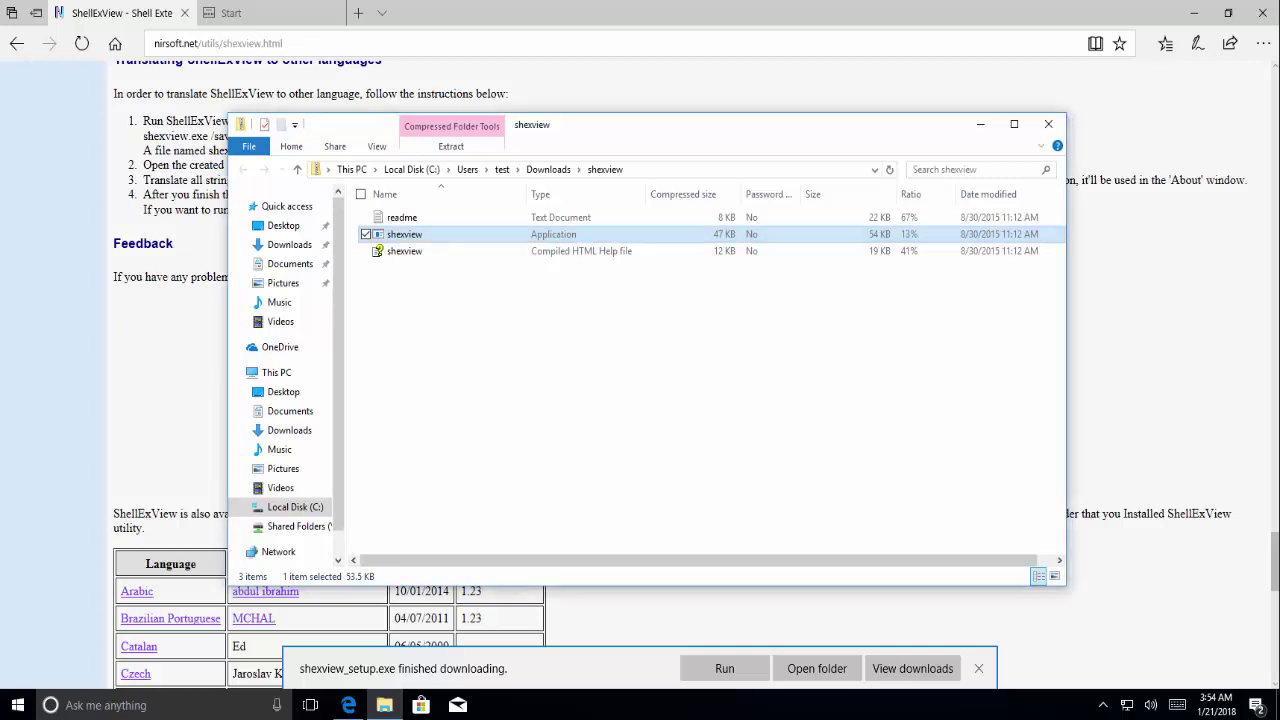
pyautogui.press('Return')
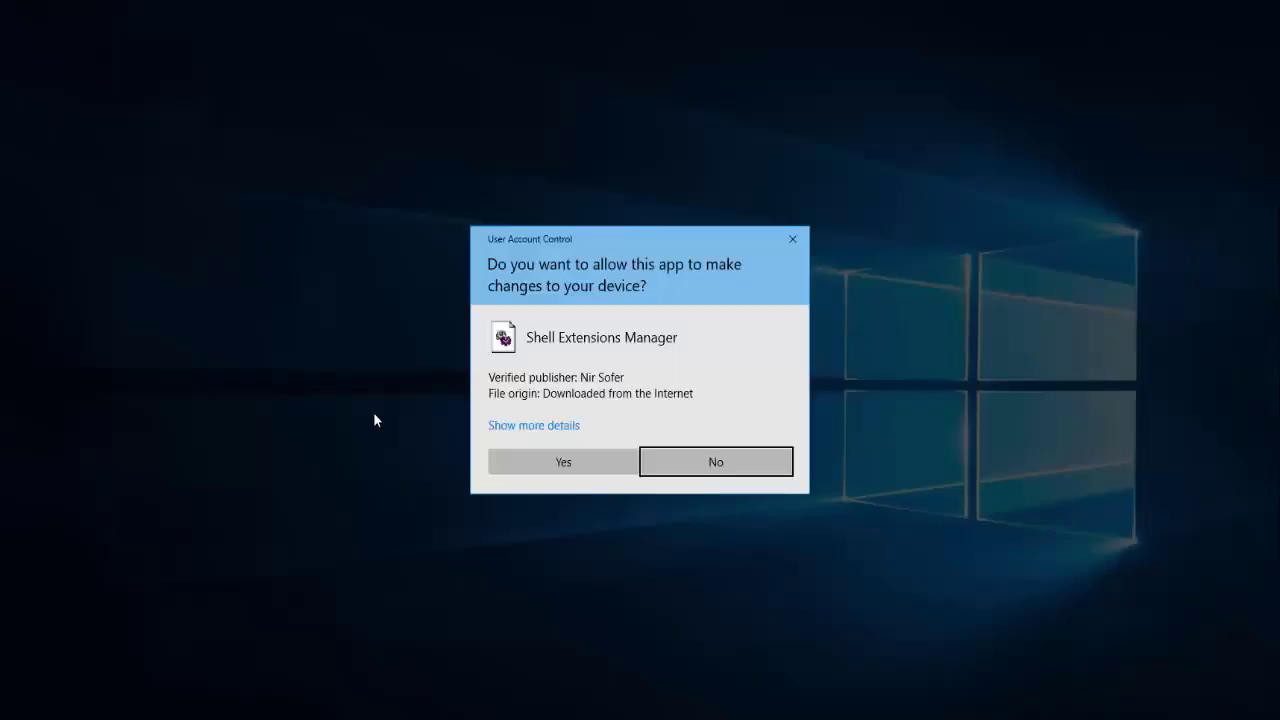
pyautogui.click(526, 466)
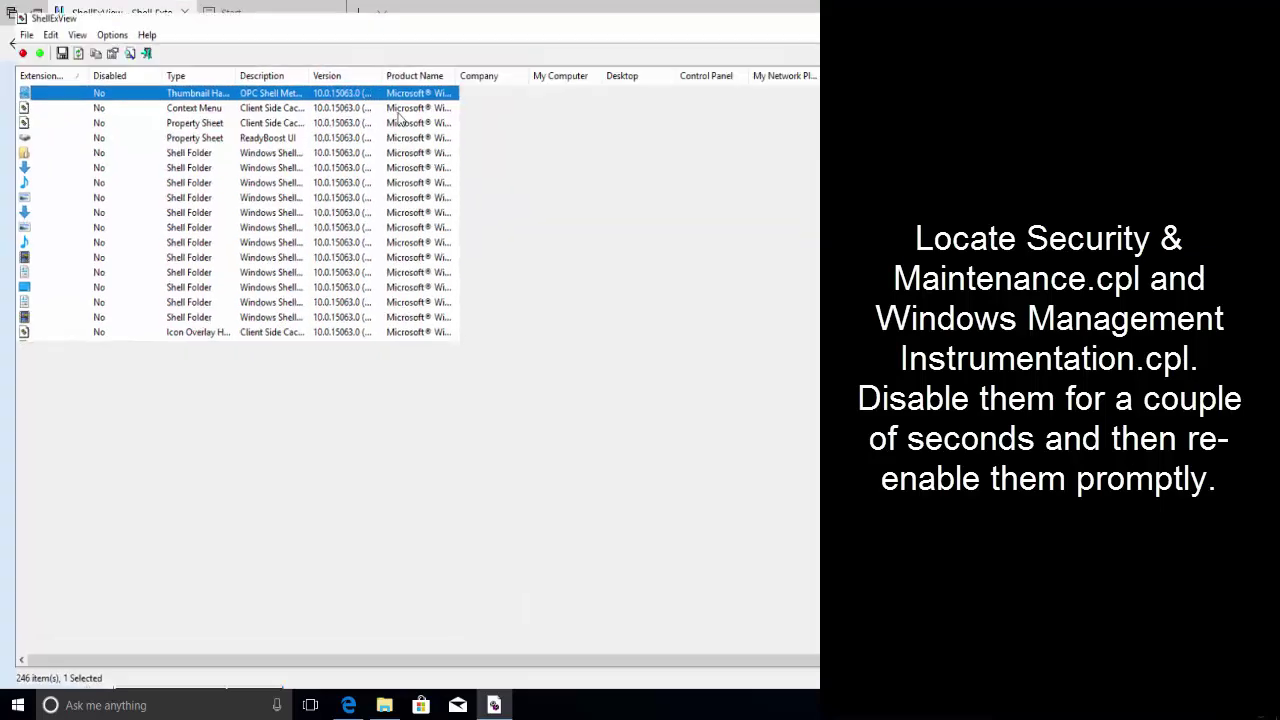
# Step: Maximize ShellExView, auto-fit the Extension Name column, and scroll down to Security and Maintenance CPL
pyautogui.click(419, 11)
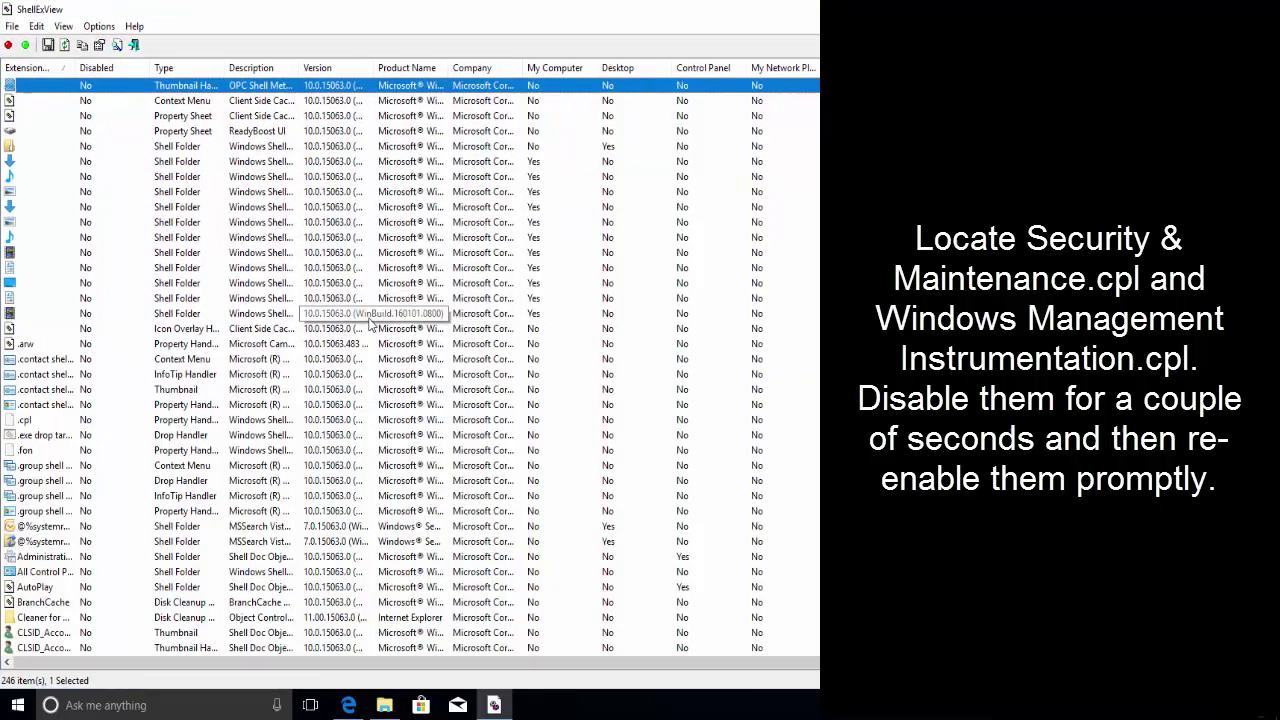
pyautogui.click(372, 318)
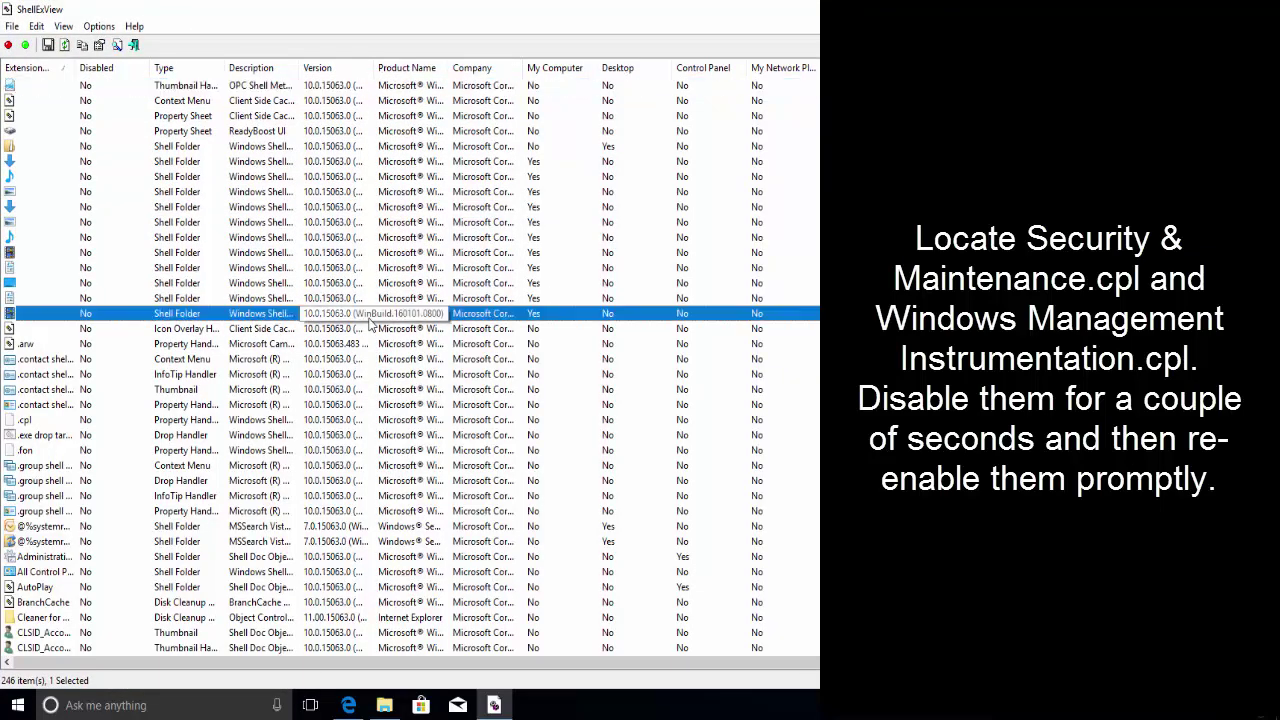
pyautogui.scroll(-2, 362, 337)
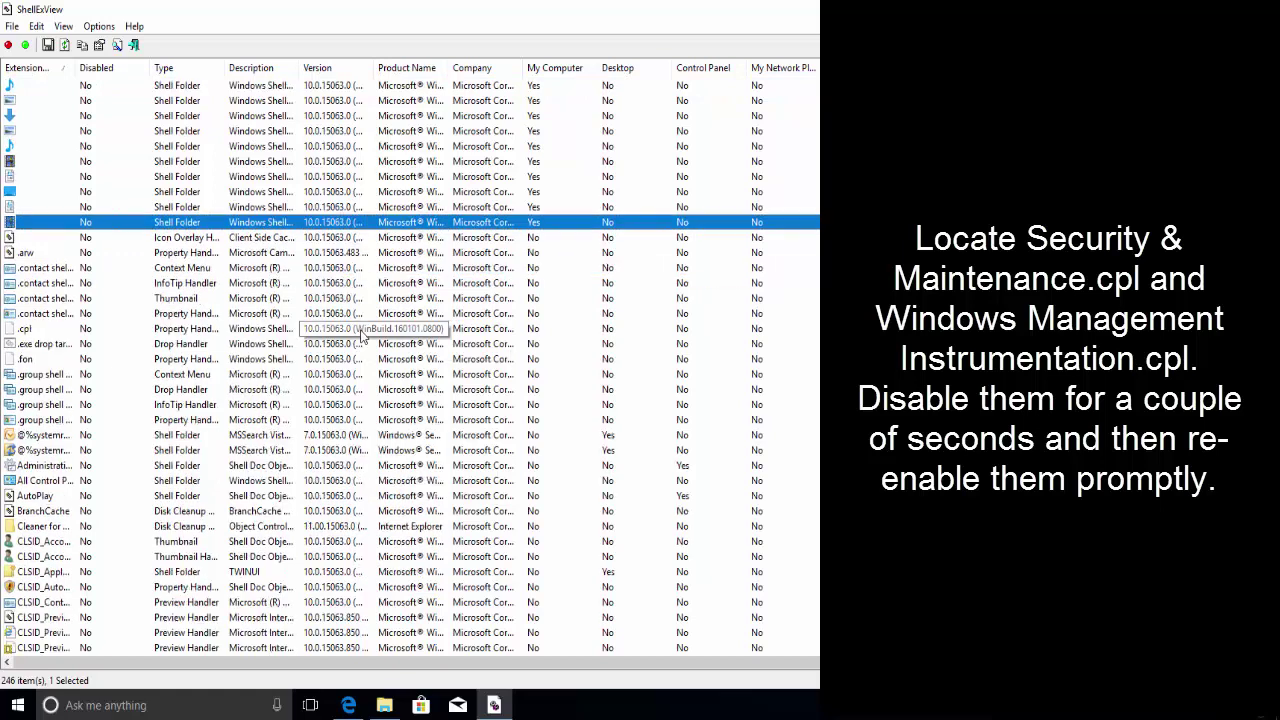
pyautogui.doubleClick(76, 68)
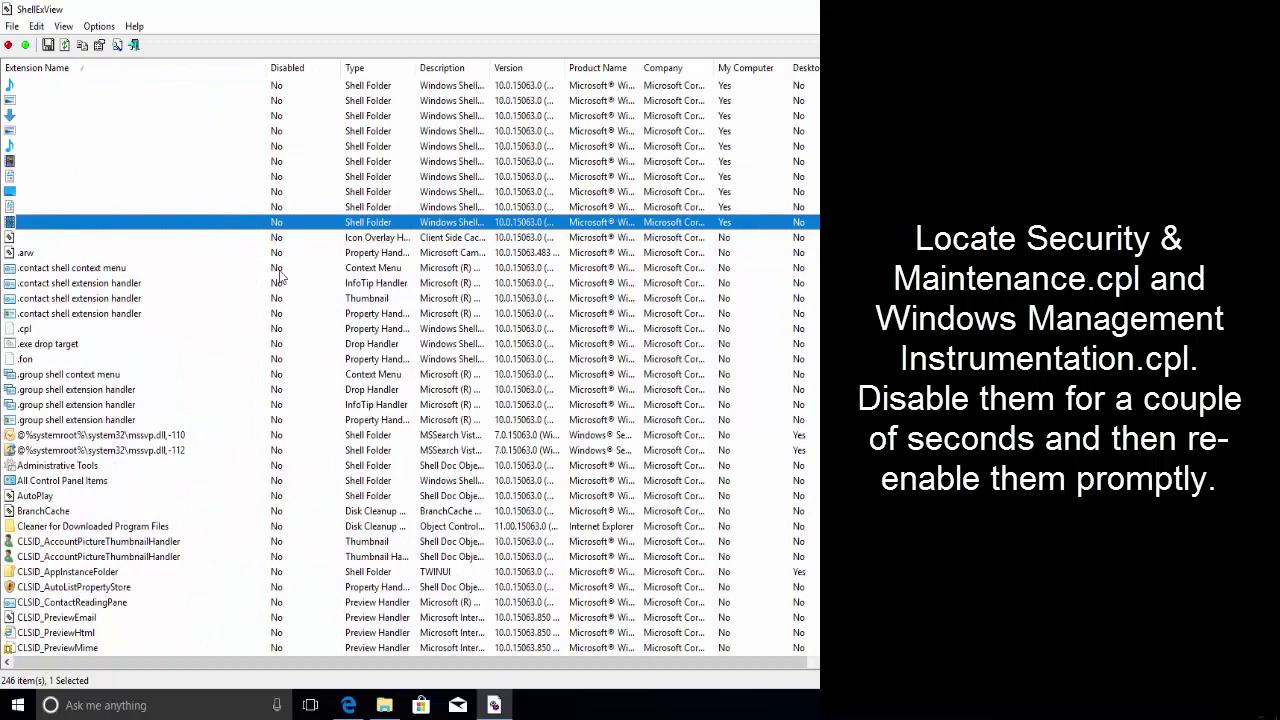
pyautogui.scroll(-20, 340, 300)
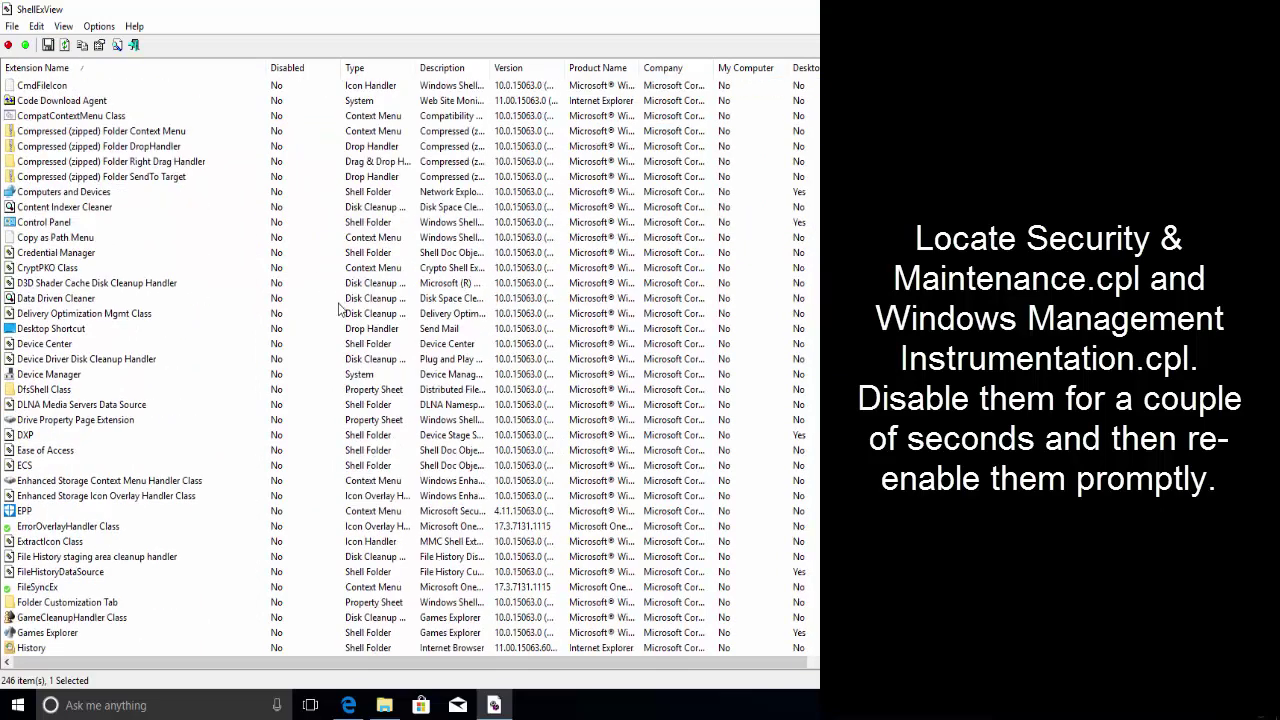
pyautogui.scroll(-20, 340, 300)
pyautogui.scroll(-6, 339, 308)
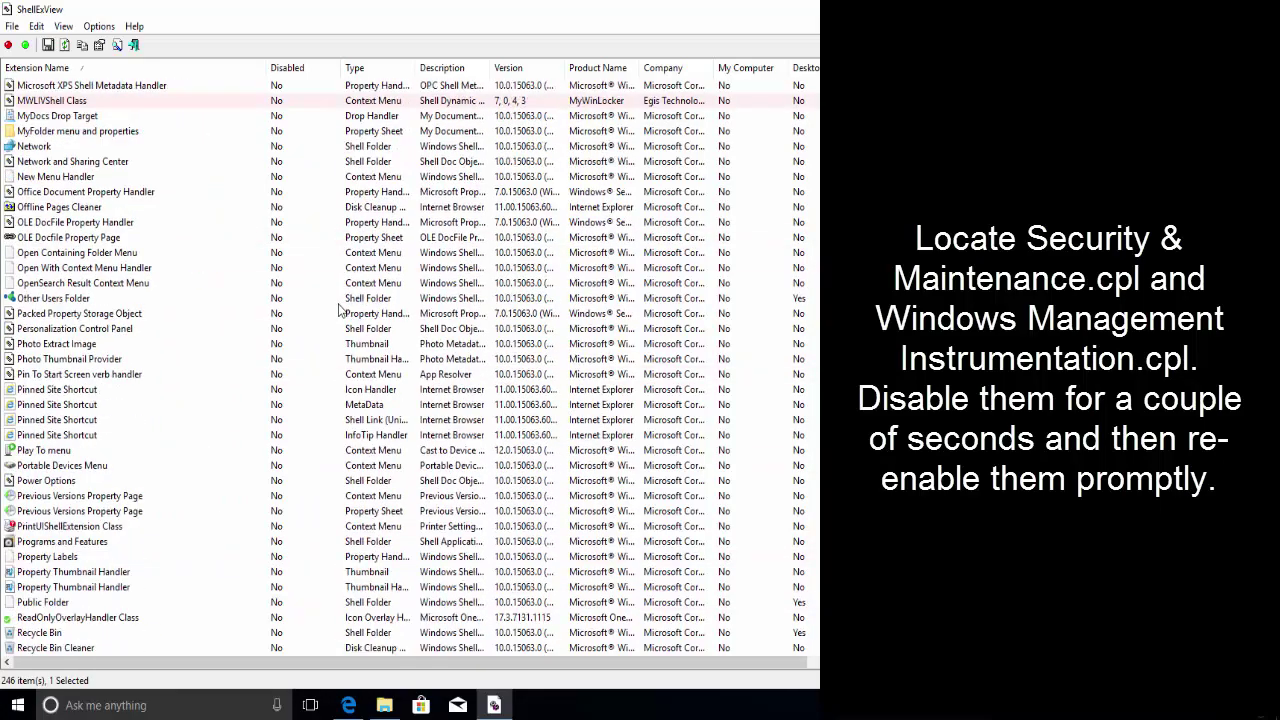
pyautogui.scroll(-7, 339, 310)
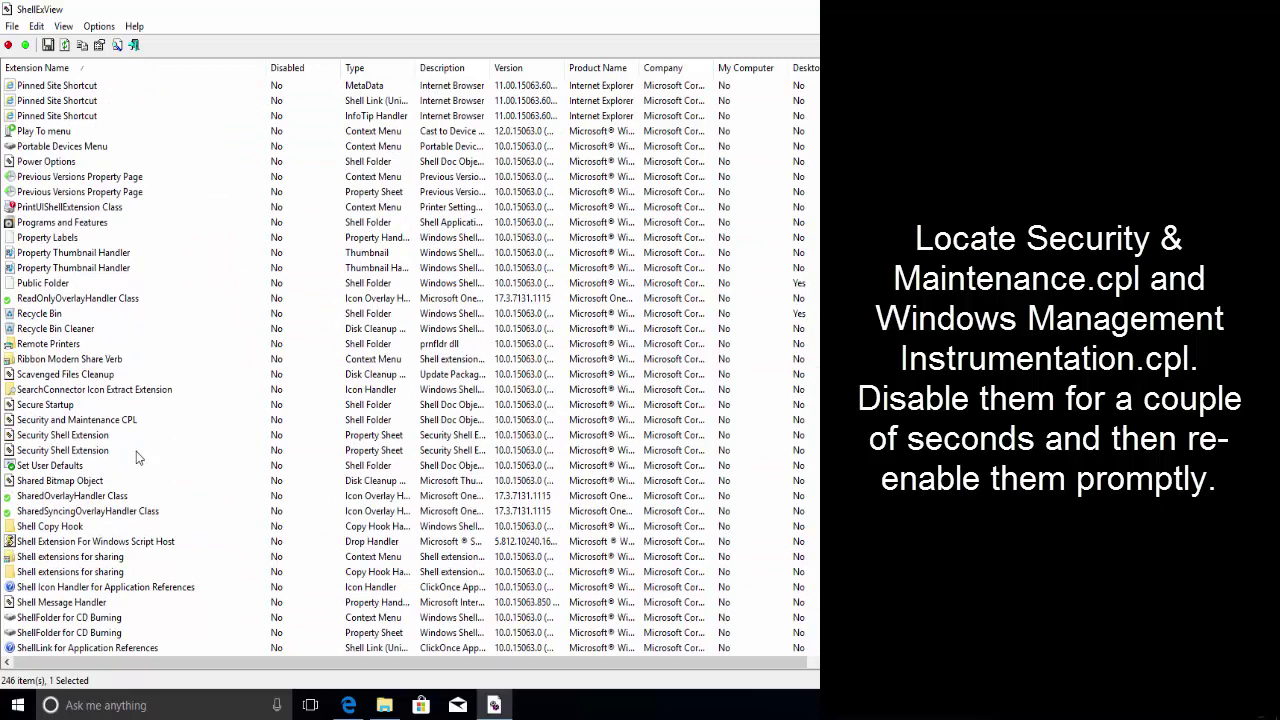
# Step: Disable the Security and Maintenance CPL extension and confirm with Yes
pyautogui.click(104, 421)
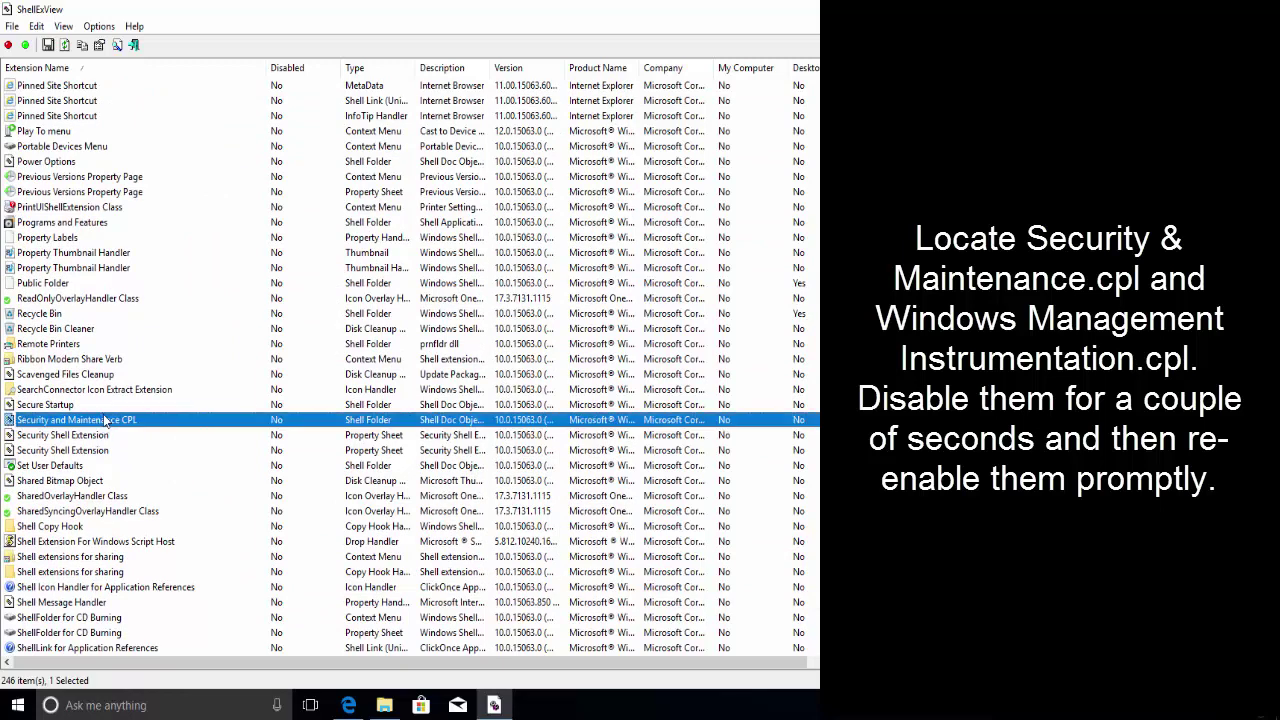
pyautogui.rightClick(104, 421)
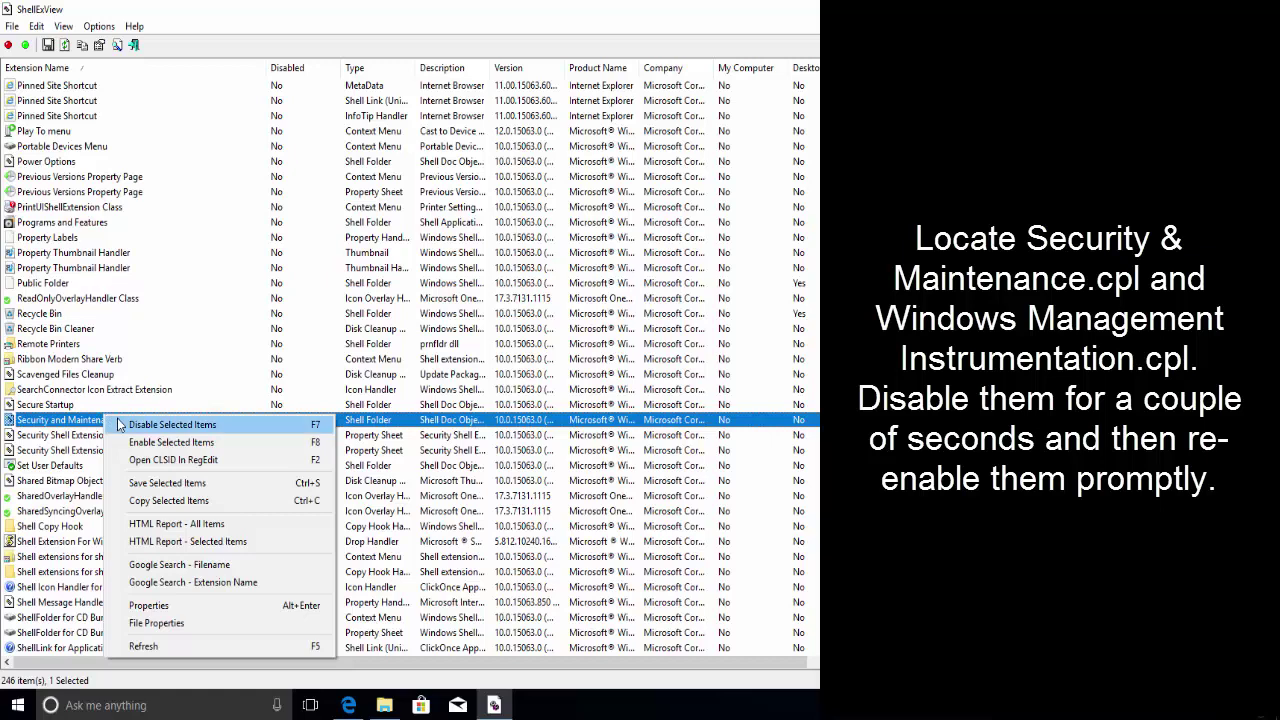
pyautogui.click(172, 425)
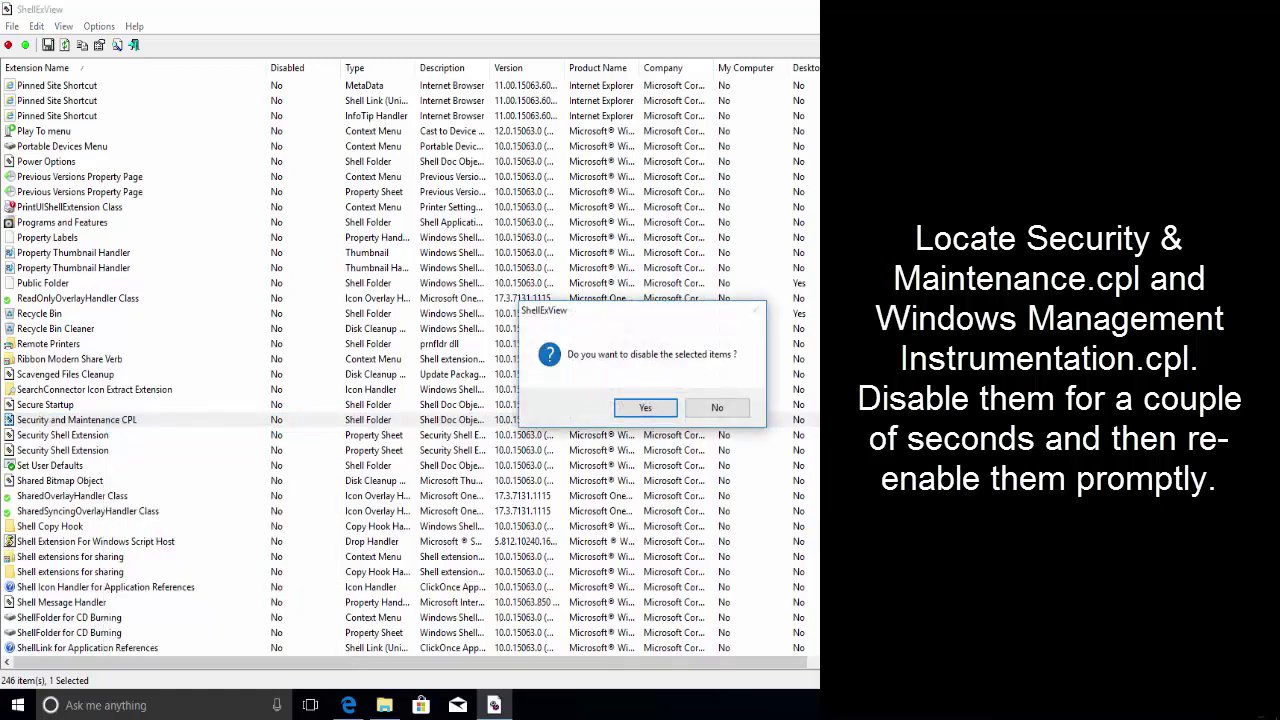
pyautogui.click(646, 408)
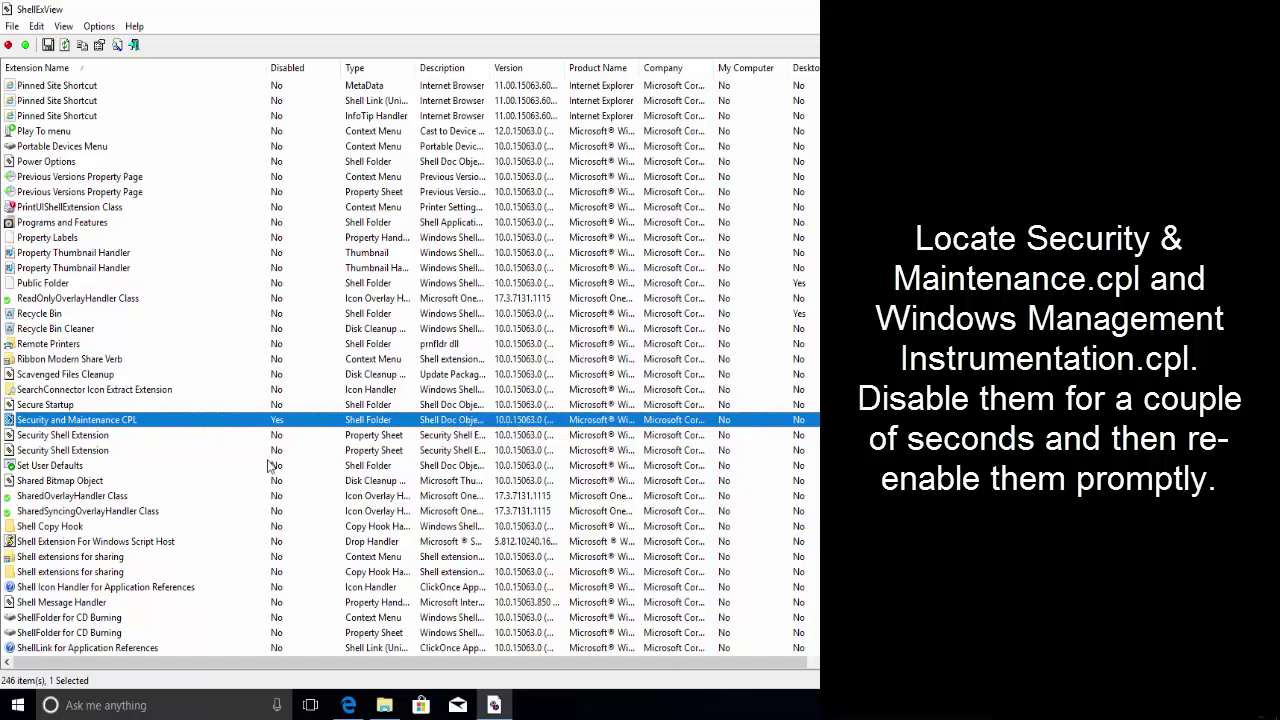
# Step: Scroll further down the list and select the Windows RTF Previewer entry
pyautogui.scroll(-1, 270, 465)
pyautogui.scroll(-17, 270, 465)
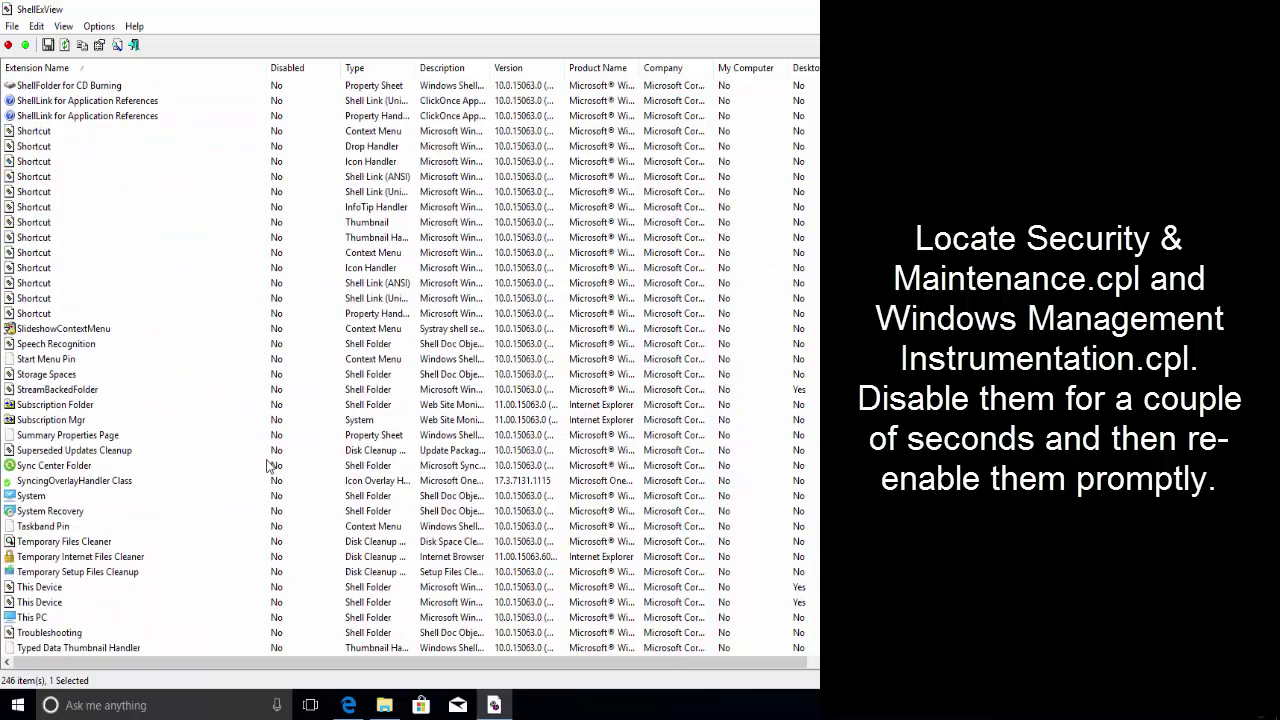
pyautogui.scroll(-2, 270, 465)
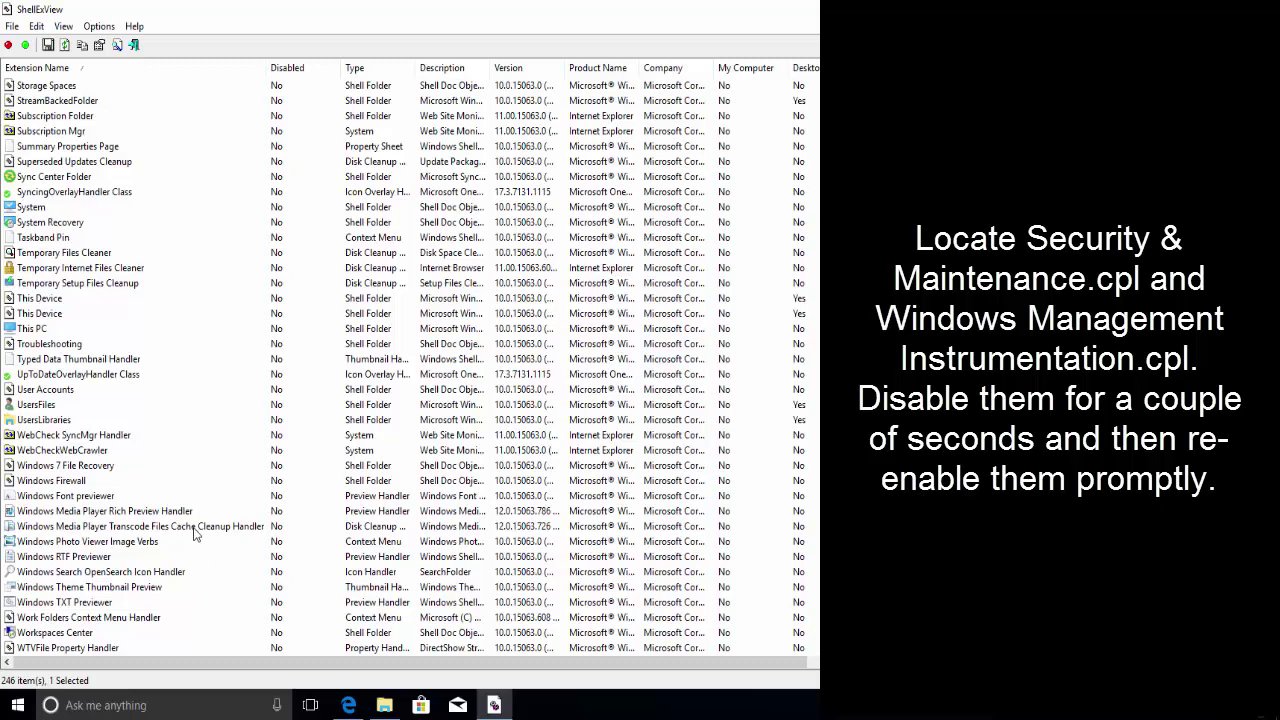
pyautogui.click(184, 557)
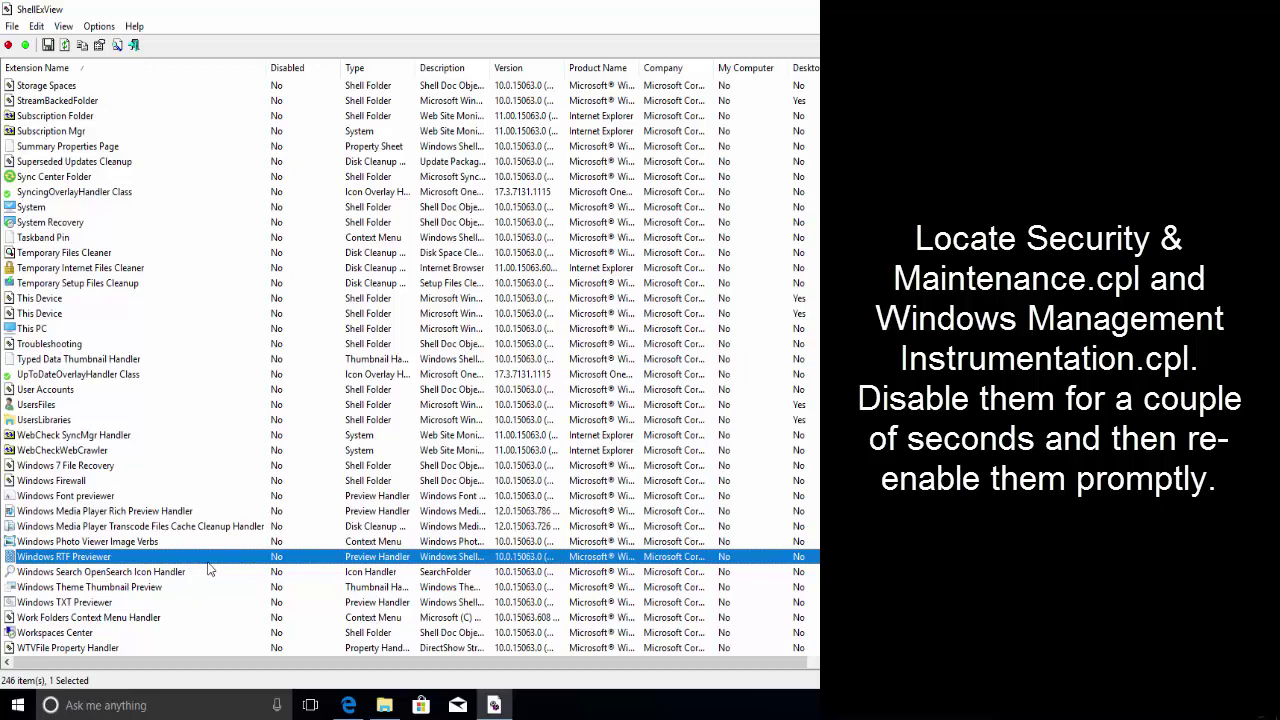
# Step: Enable the Security and Maintenance CPL extension again and confirm with Yes
pyautogui.scroll(10, 210, 569)
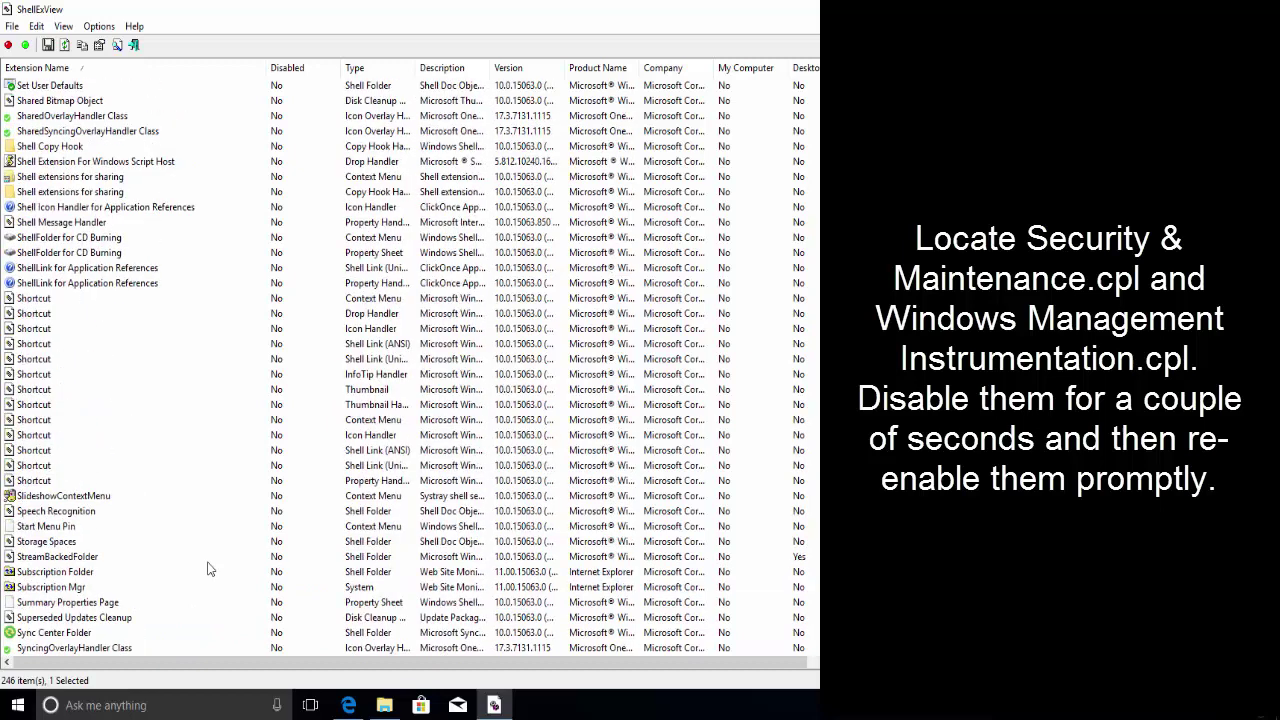
pyautogui.scroll(2, 210, 569)
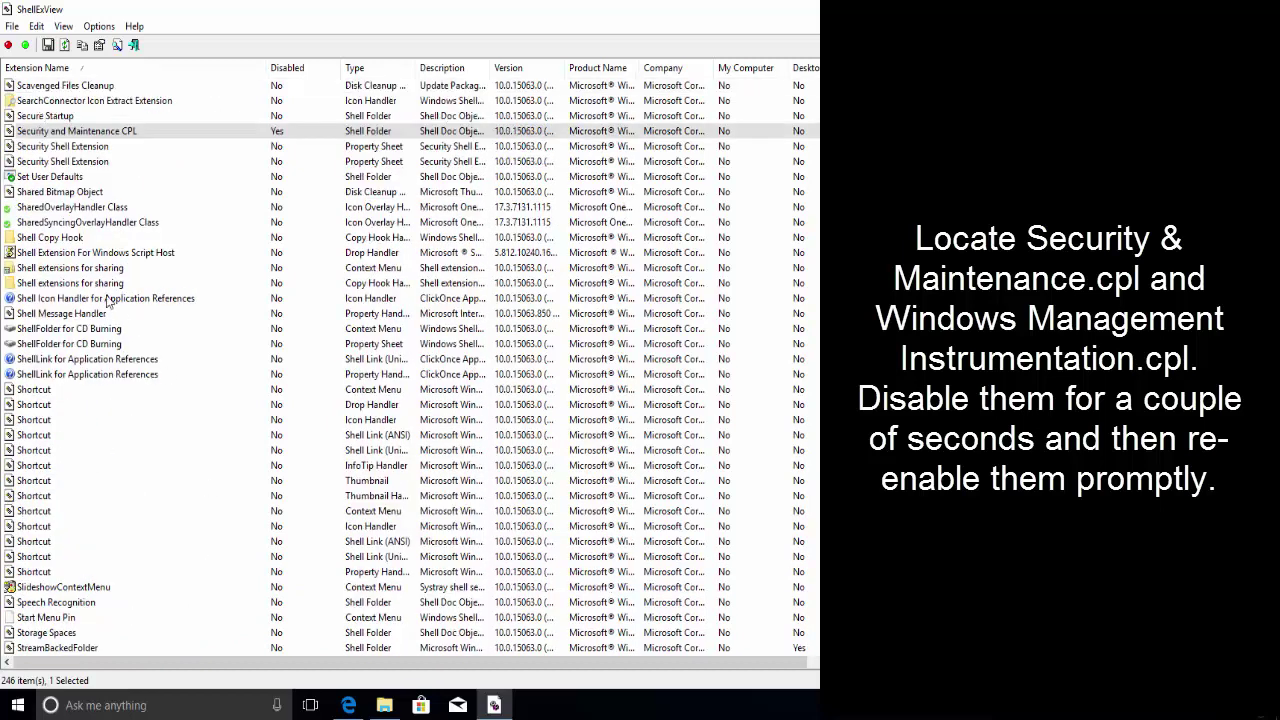
pyautogui.rightClick(116, 136)
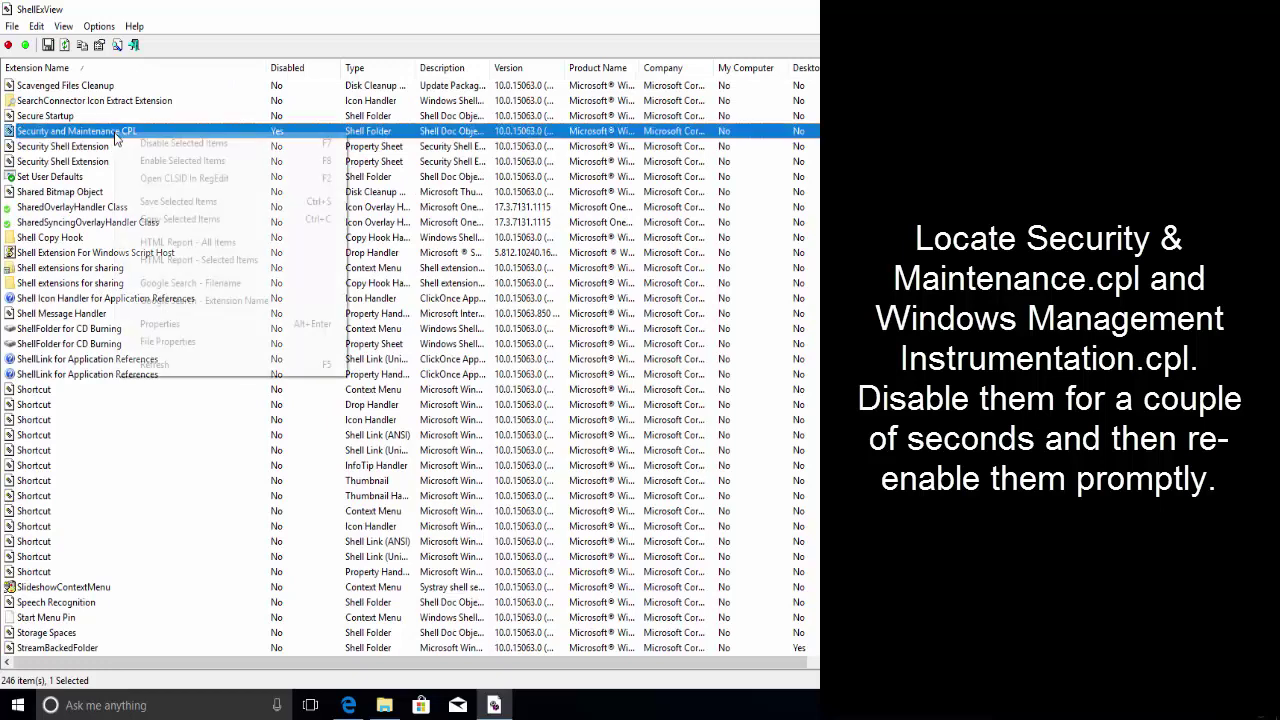
pyautogui.click(195, 161)
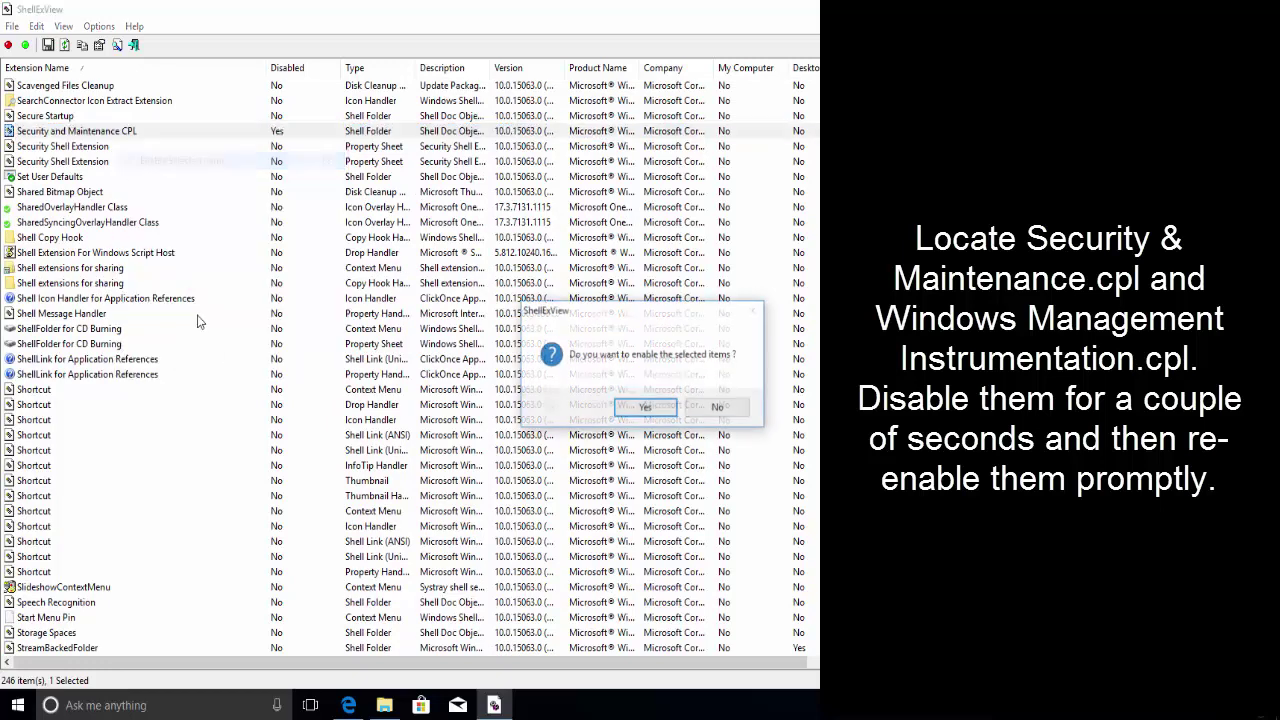
pyautogui.click(618, 412)
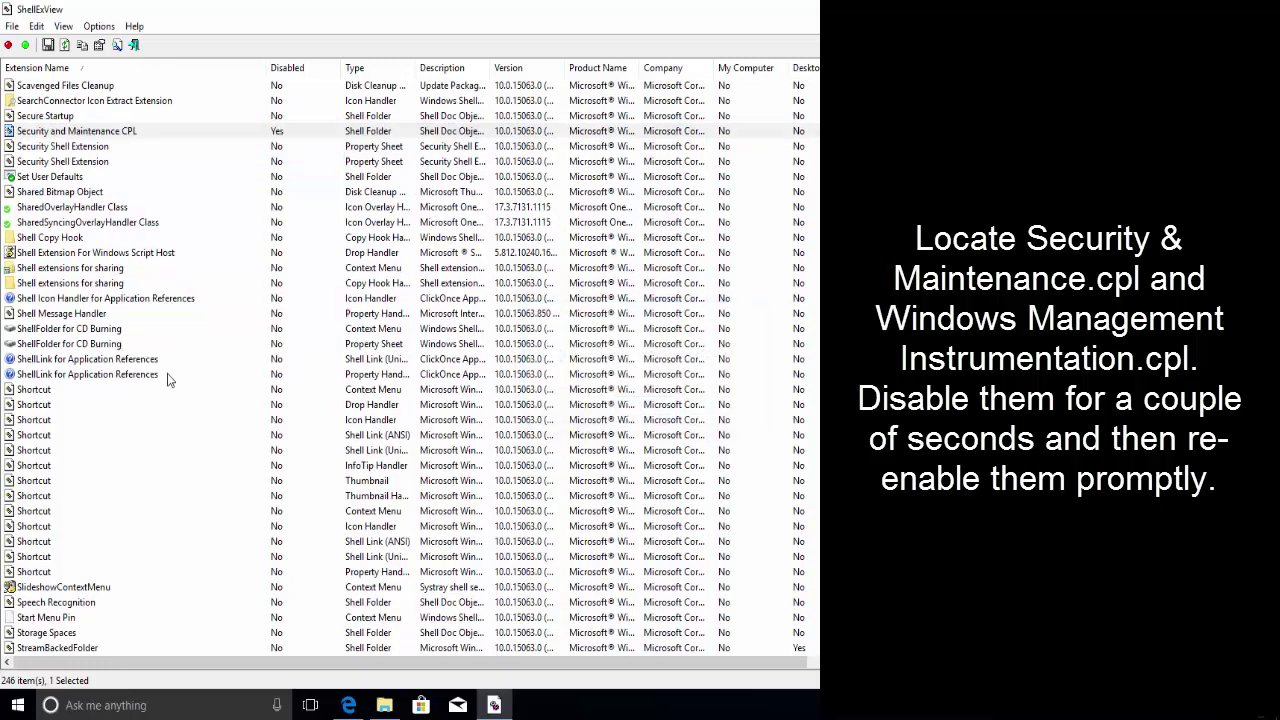
# Step: Scroll back up toward the top of the shell extension list
pyautogui.scroll(20, 209, 382)
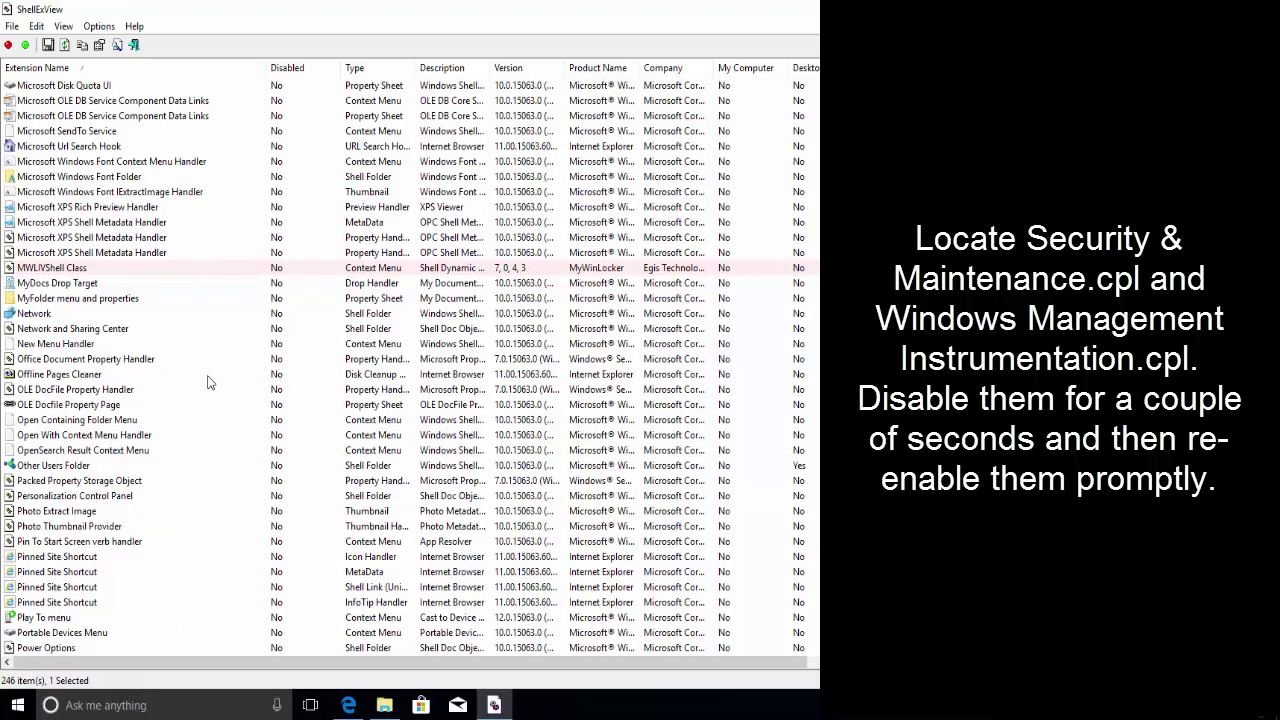
pyautogui.scroll(1, 209, 382)
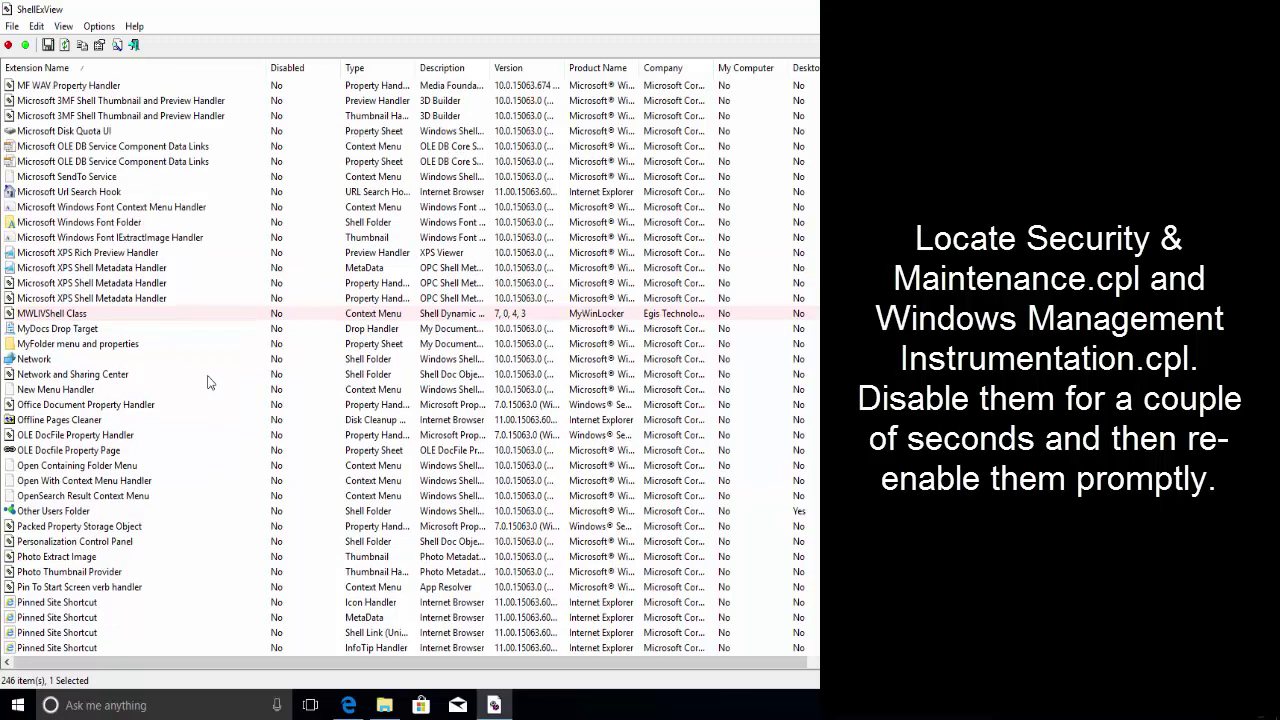
pyautogui.scroll(4, 209, 382)
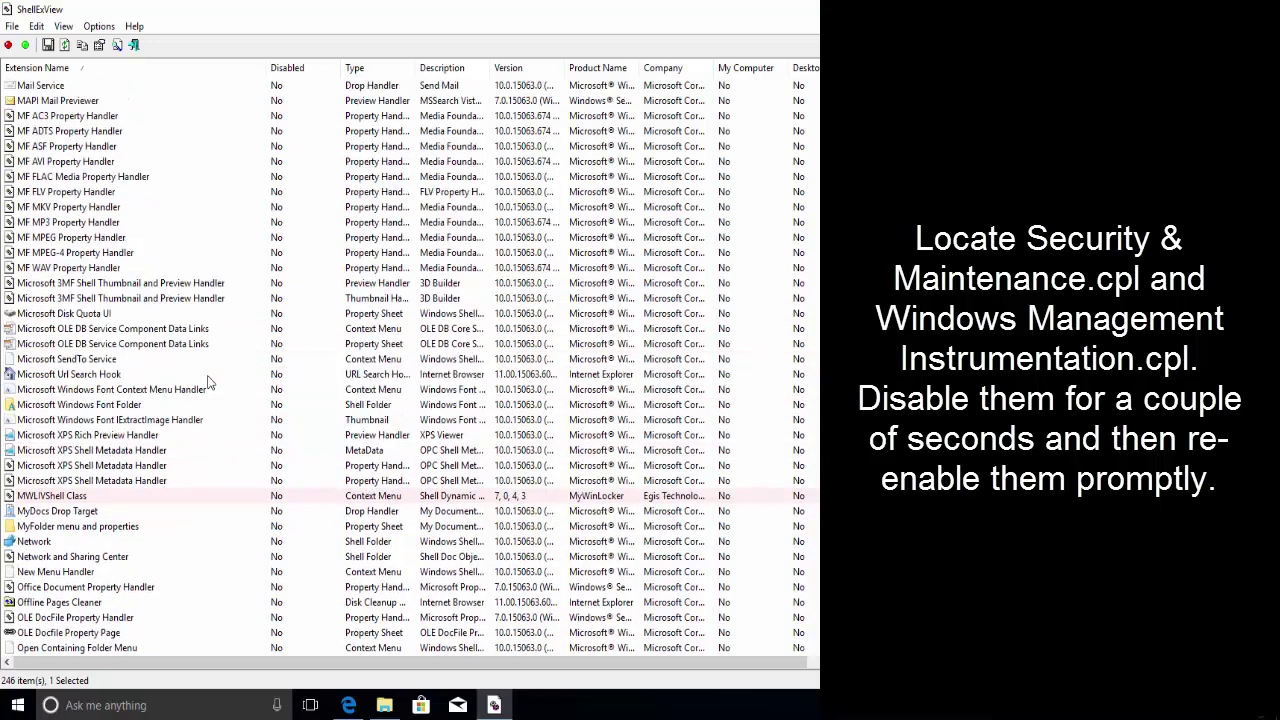
pyautogui.scroll(4, 209, 382)
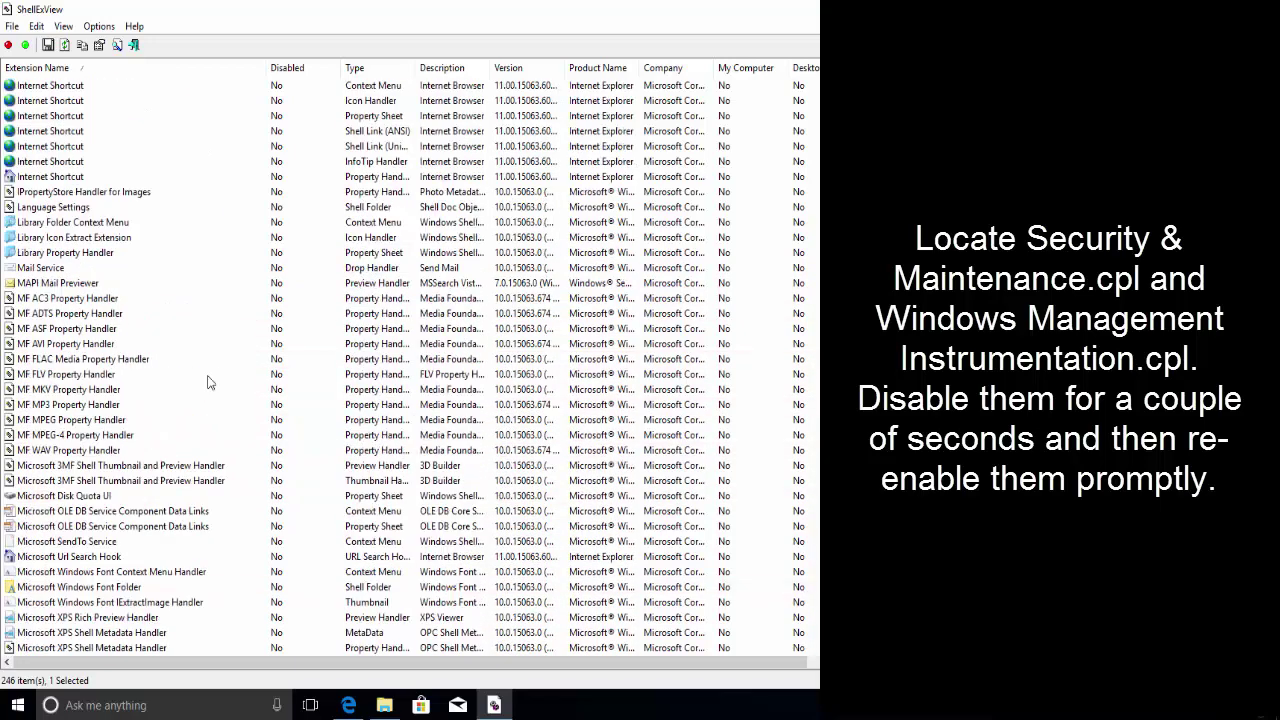
pyautogui.scroll(4, 209, 382)
pyautogui.scroll(5, 209, 382)
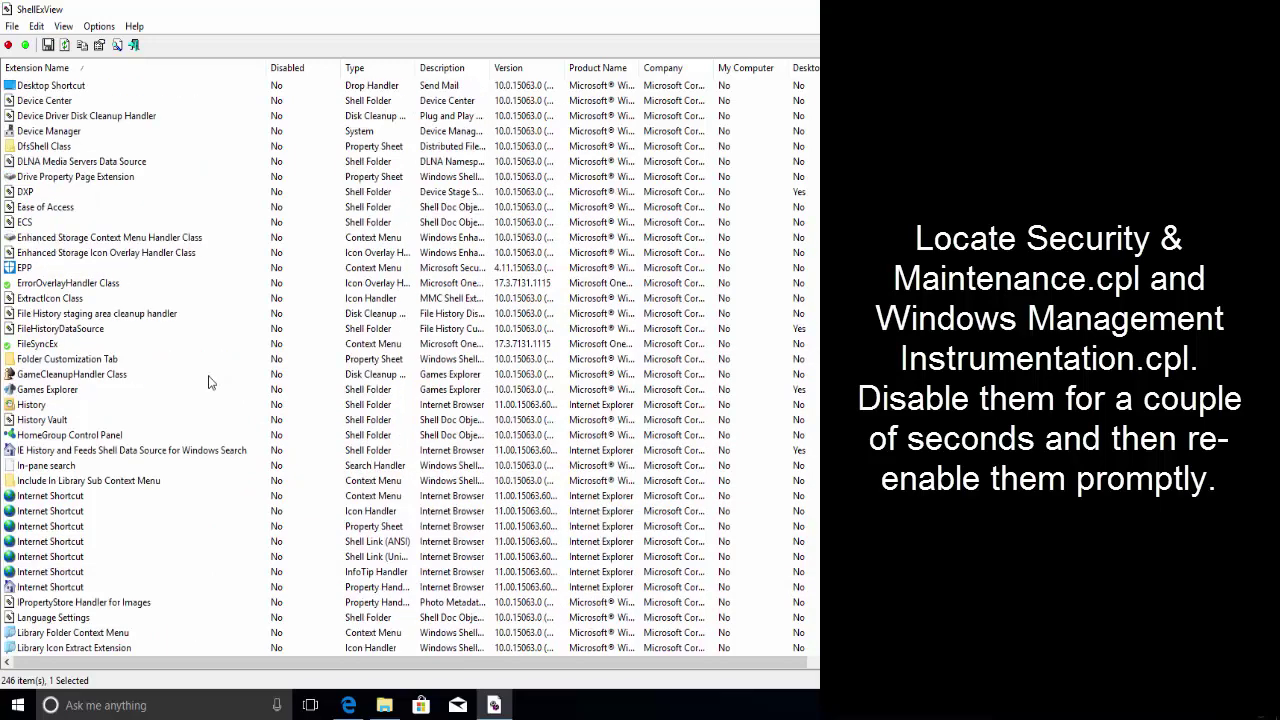
pyautogui.scroll(5, 209, 382)
pyautogui.scroll(4, 209, 382)
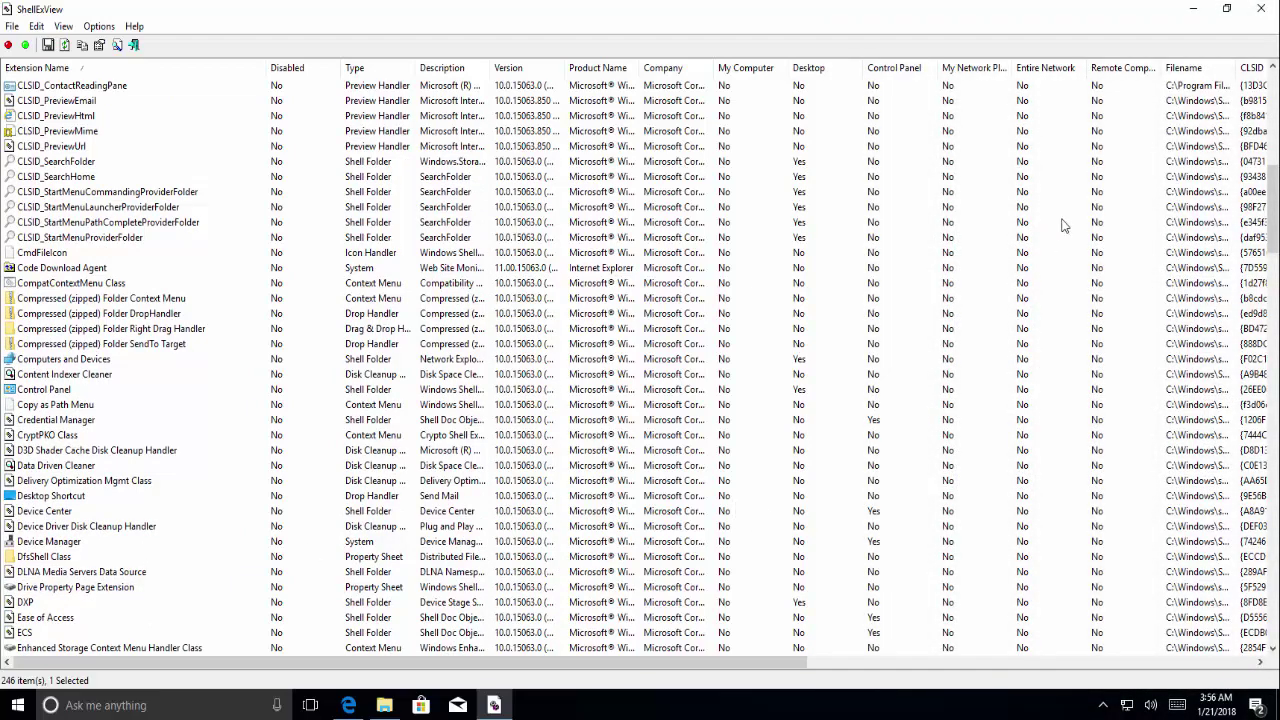
# Step: Close ShellExView, the shexview files folder, and all Edge tabs
pyautogui.click(1261, 8)
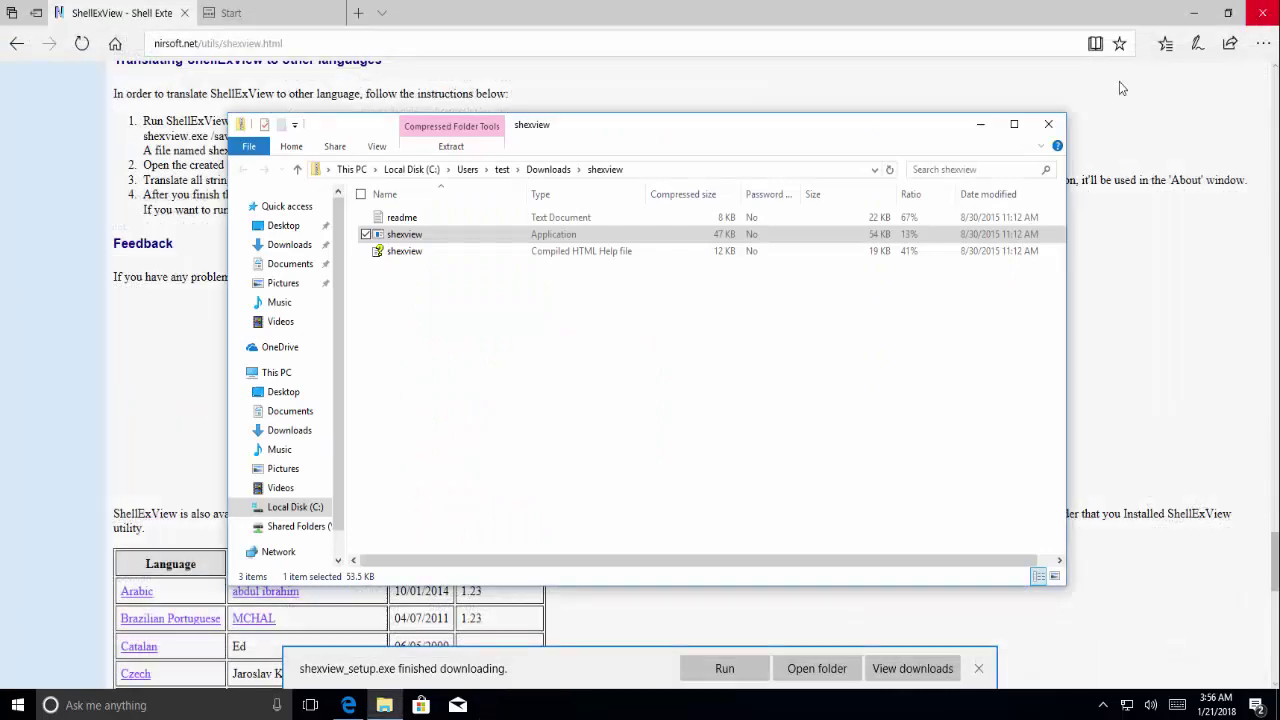
pyautogui.click(1048, 124)
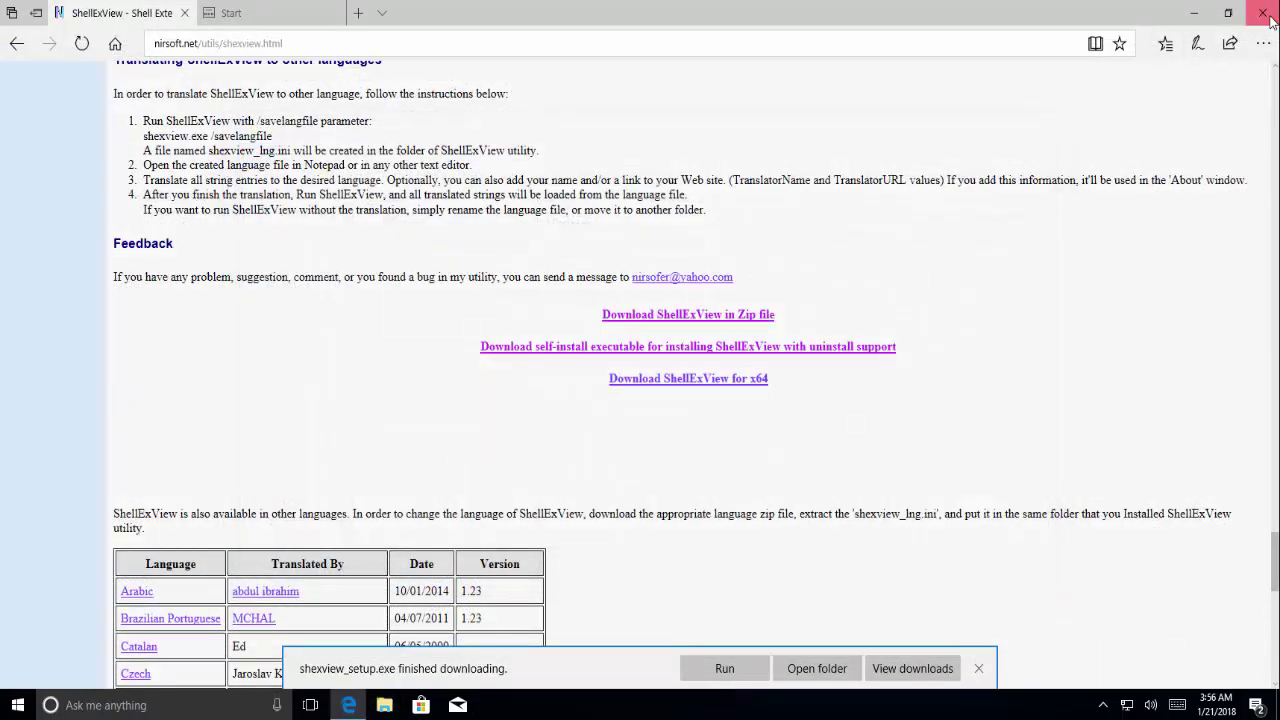
pyautogui.click(1265, 15)
pyautogui.click(611, 393)
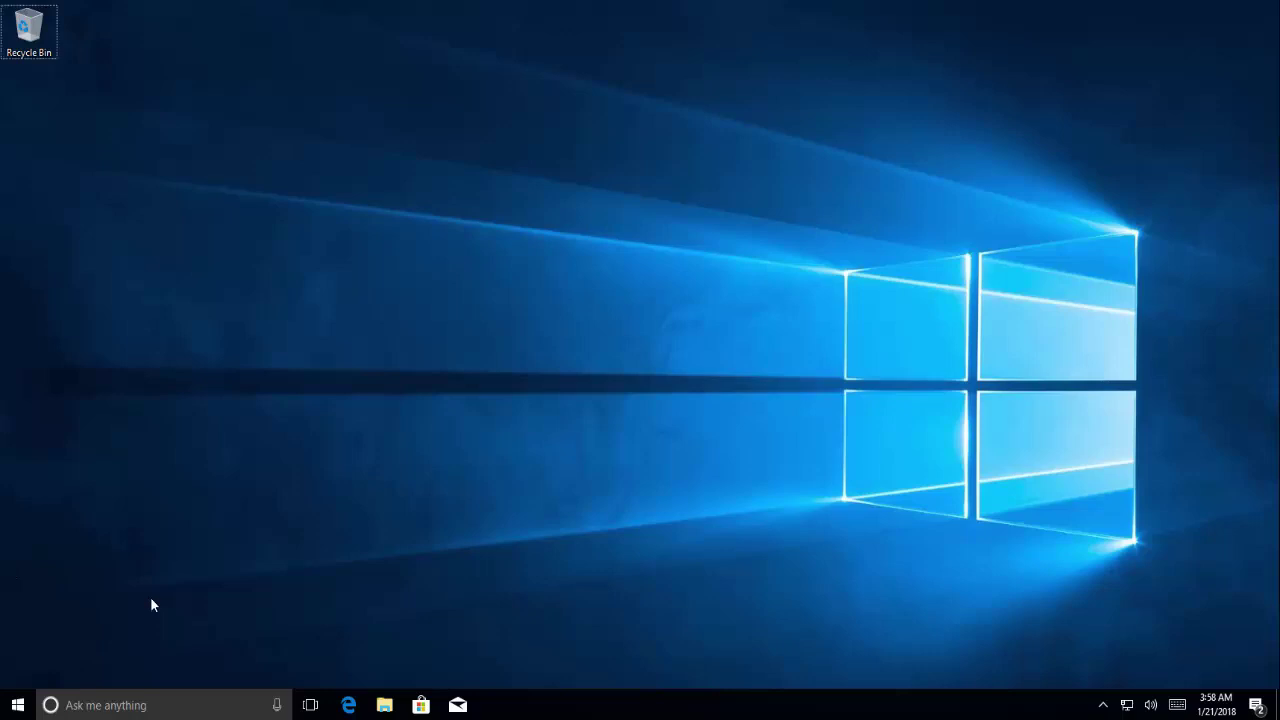
# Step: Open a normal Command Prompt by running cmd from the Run box
pyautogui.press('super+r')
pyautogui.write('cmd')
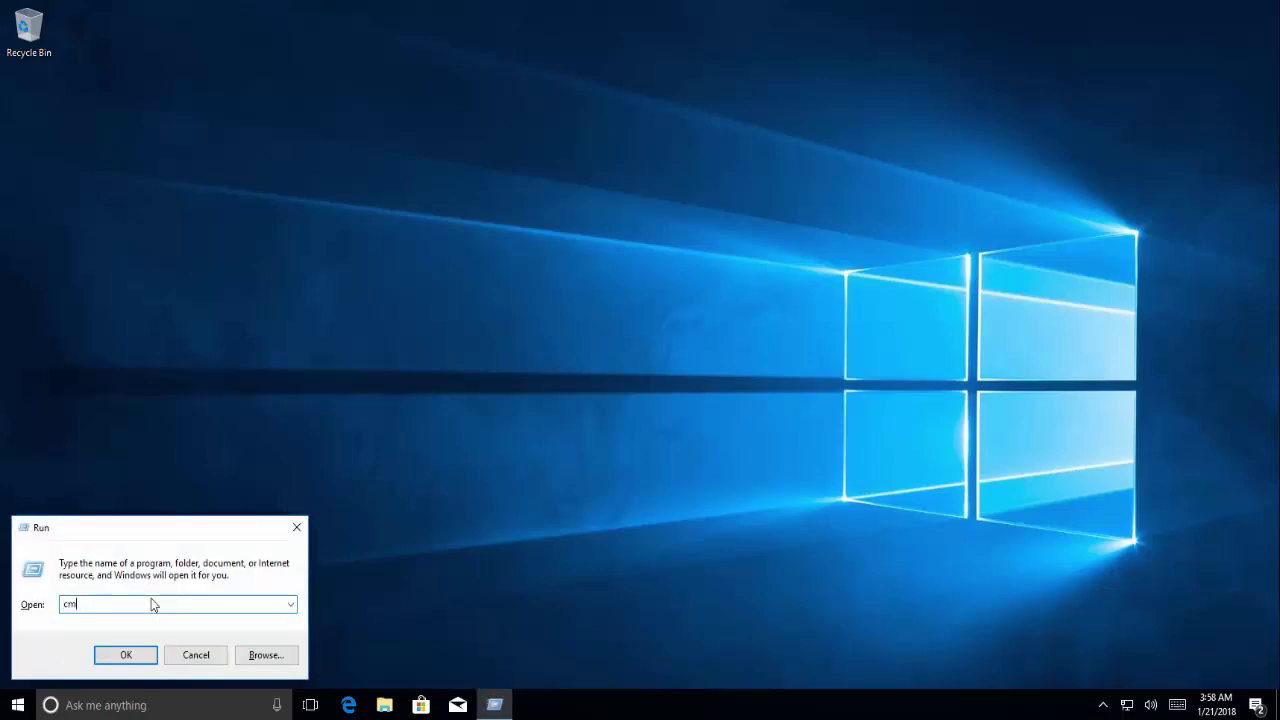
pyautogui.press('Return')
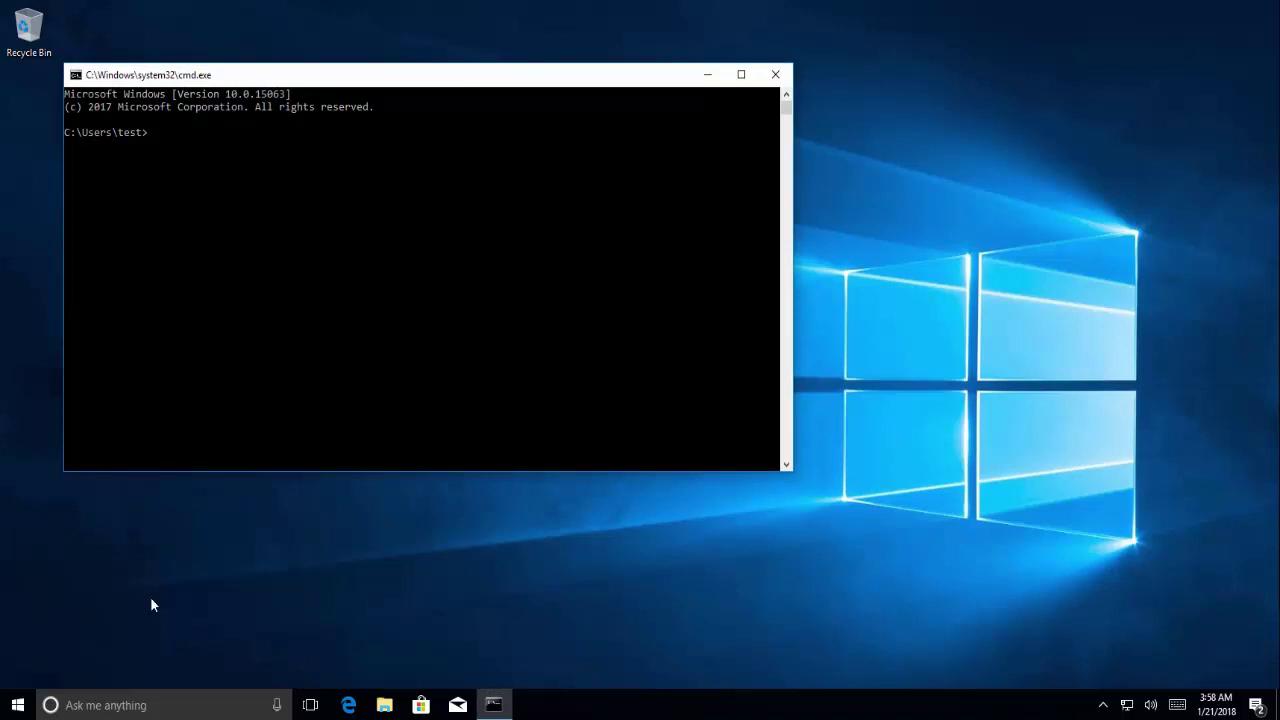
# Step: Try dism /online /cleanup-image /restorehealth, get Error 740, then exit the console
pyautogui.write('dism /online /cleanup-image /rest')
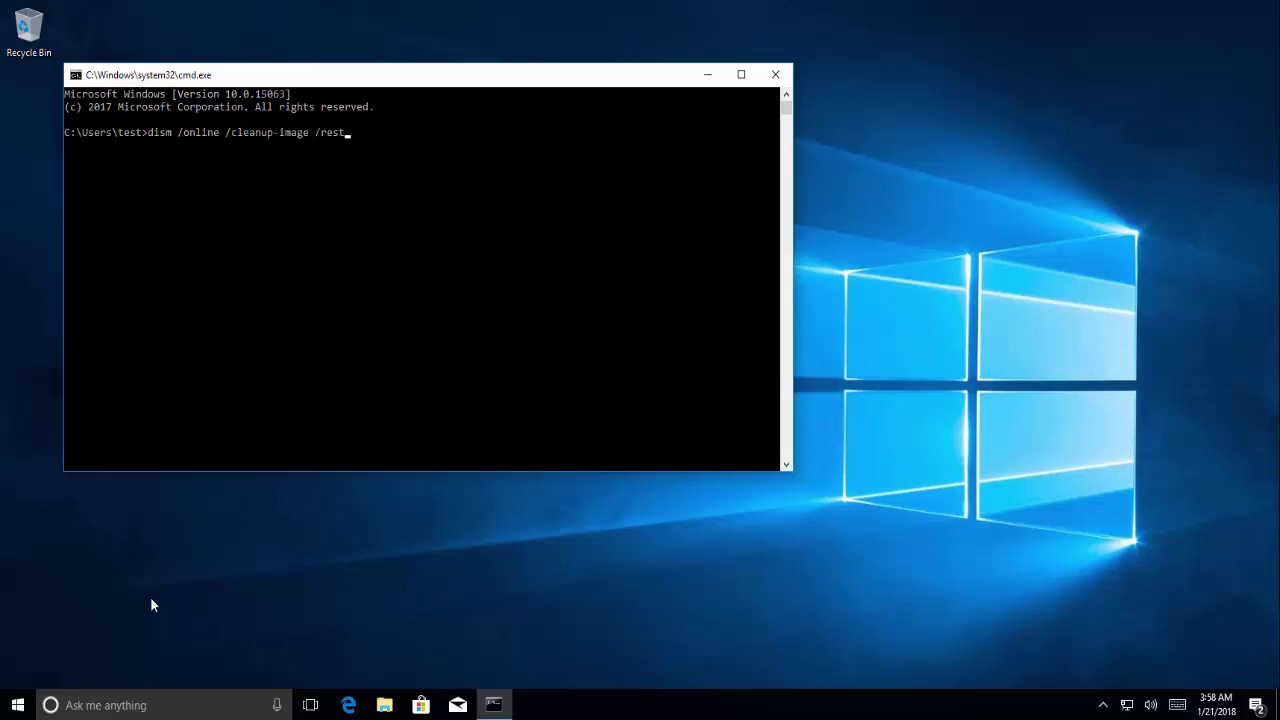
pyautogui.write('orehealth')
pyautogui.press('Return')
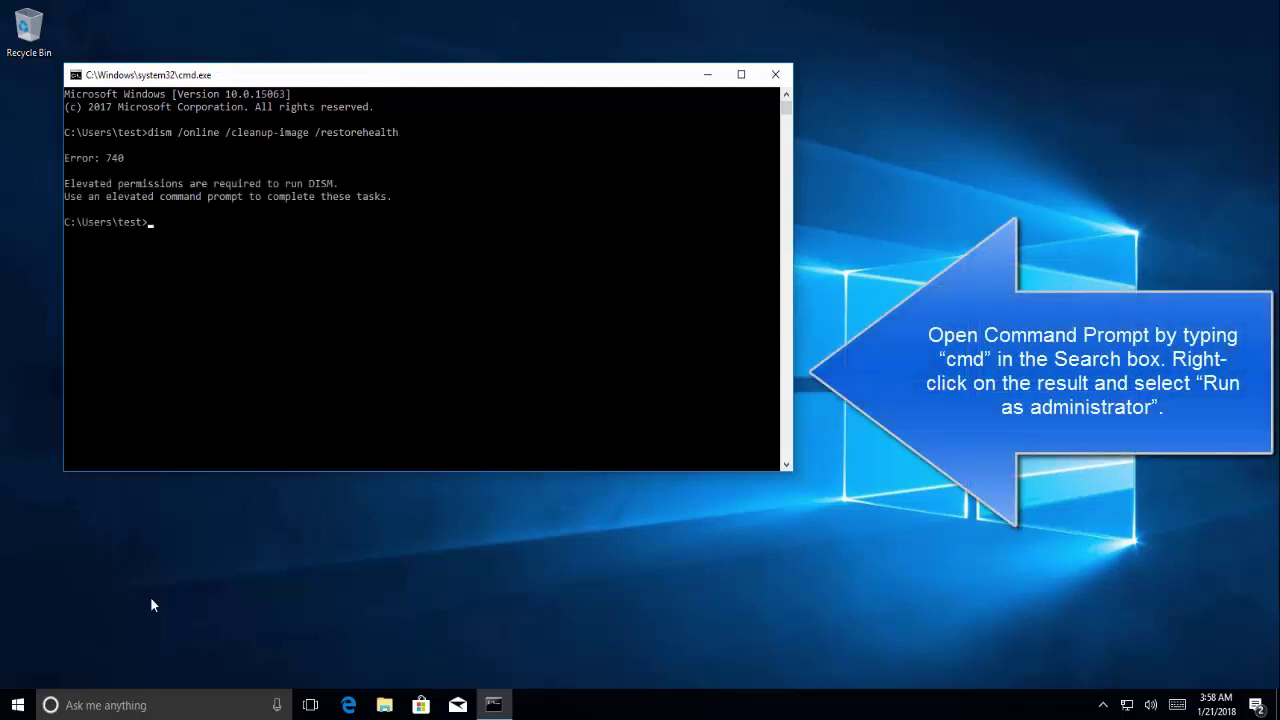
pyautogui.write('exit')
pyautogui.press('Return')
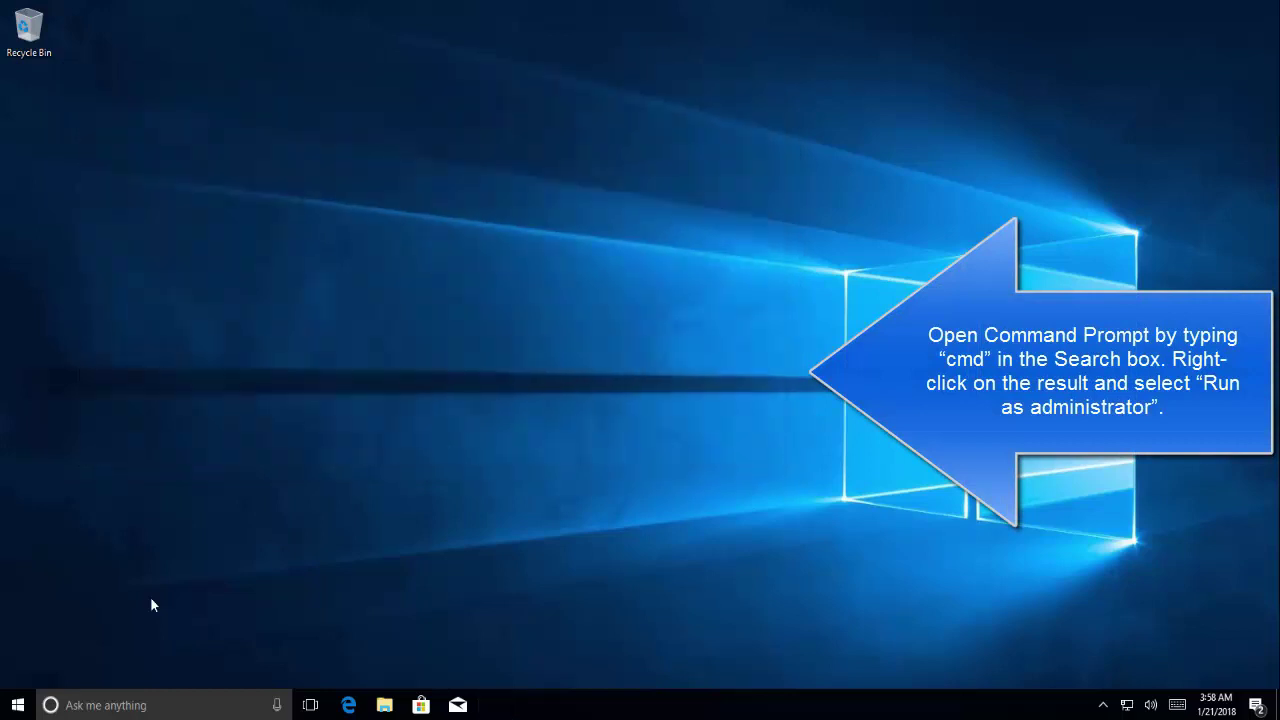
# Step: Search Start for cmd and launch Command Prompt as administrator
pyautogui.click(18, 705)
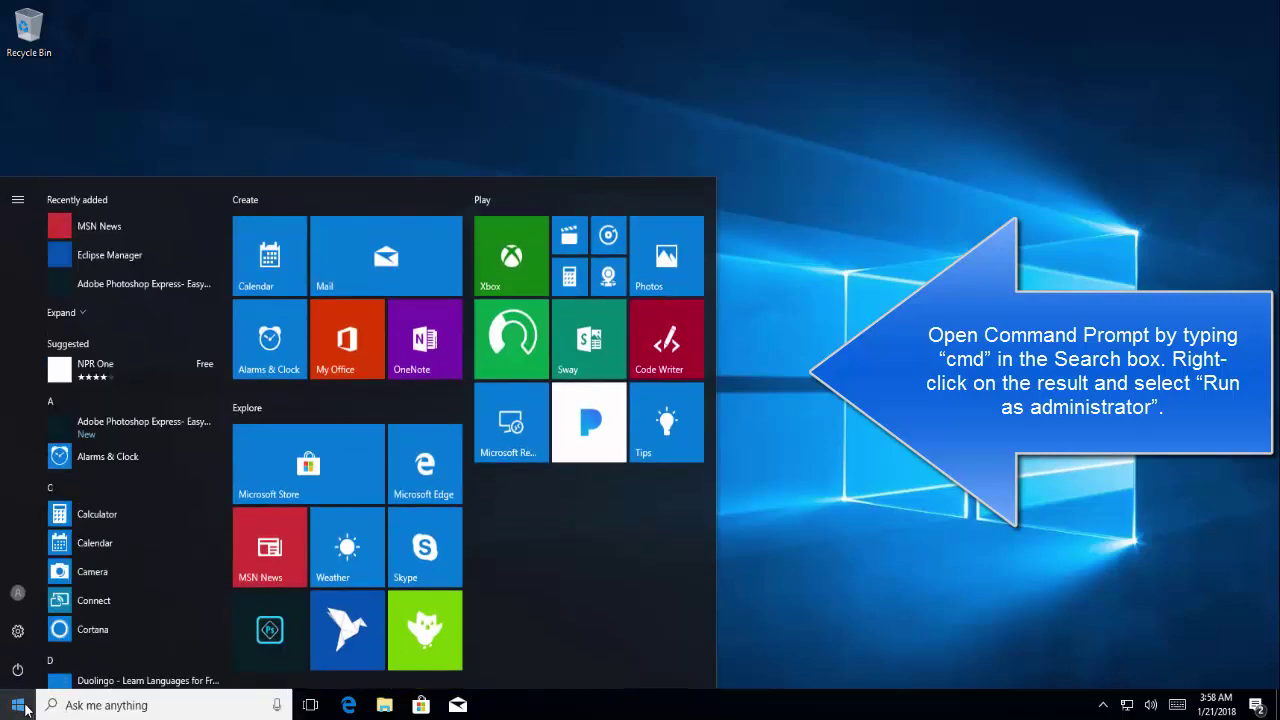
pyautogui.write('cms')
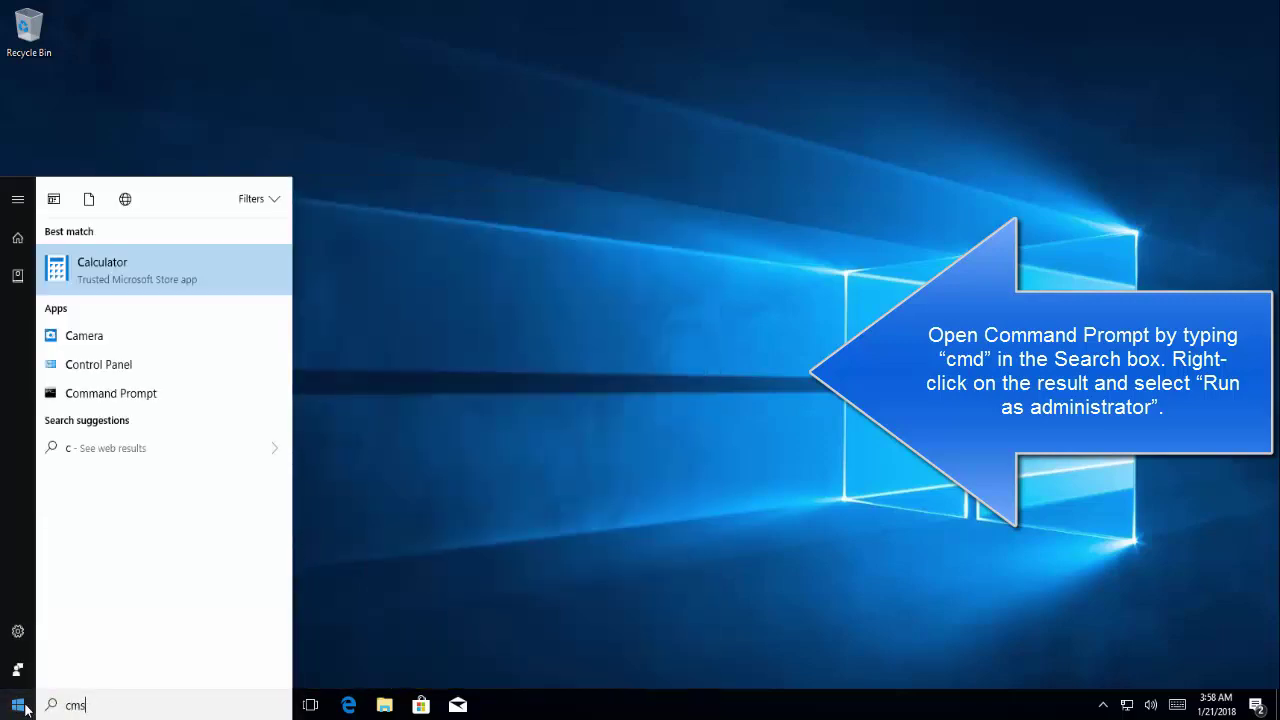
pyautogui.press('BackSpace')
pyautogui.write('d')
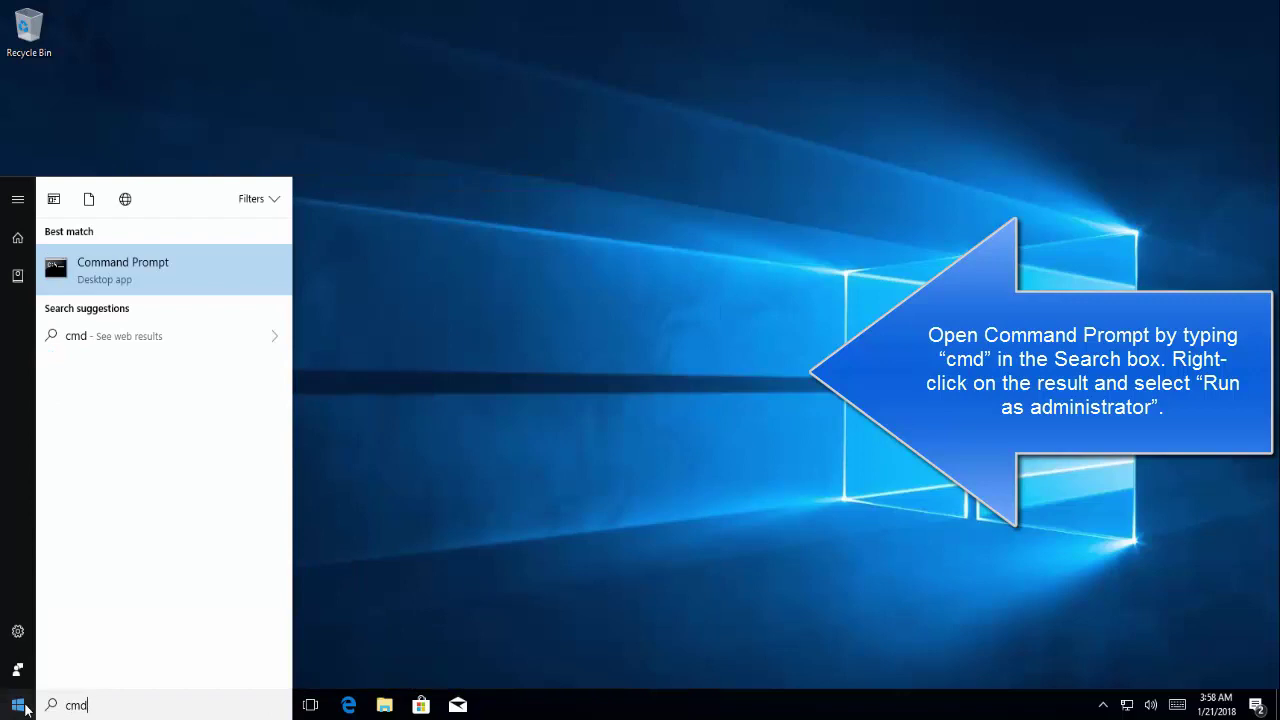
pyautogui.rightClick(98, 271)
pyautogui.click(129, 290)
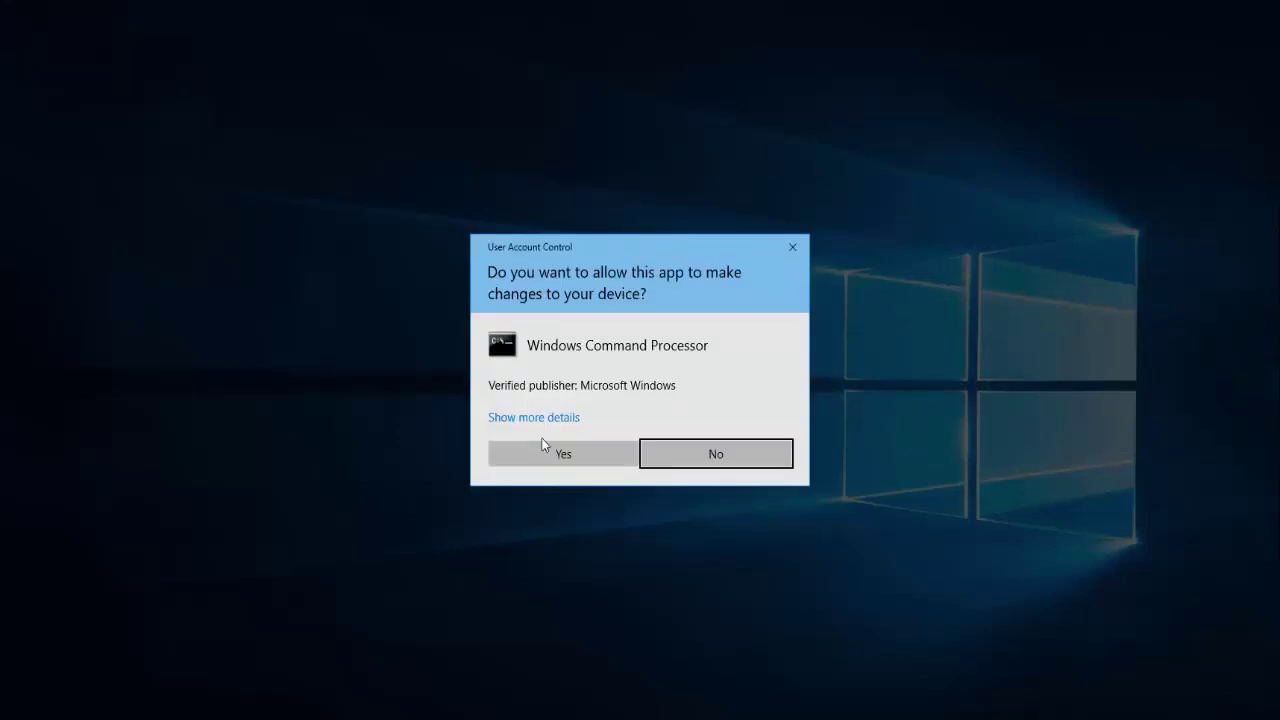
pyautogui.click(557, 455)
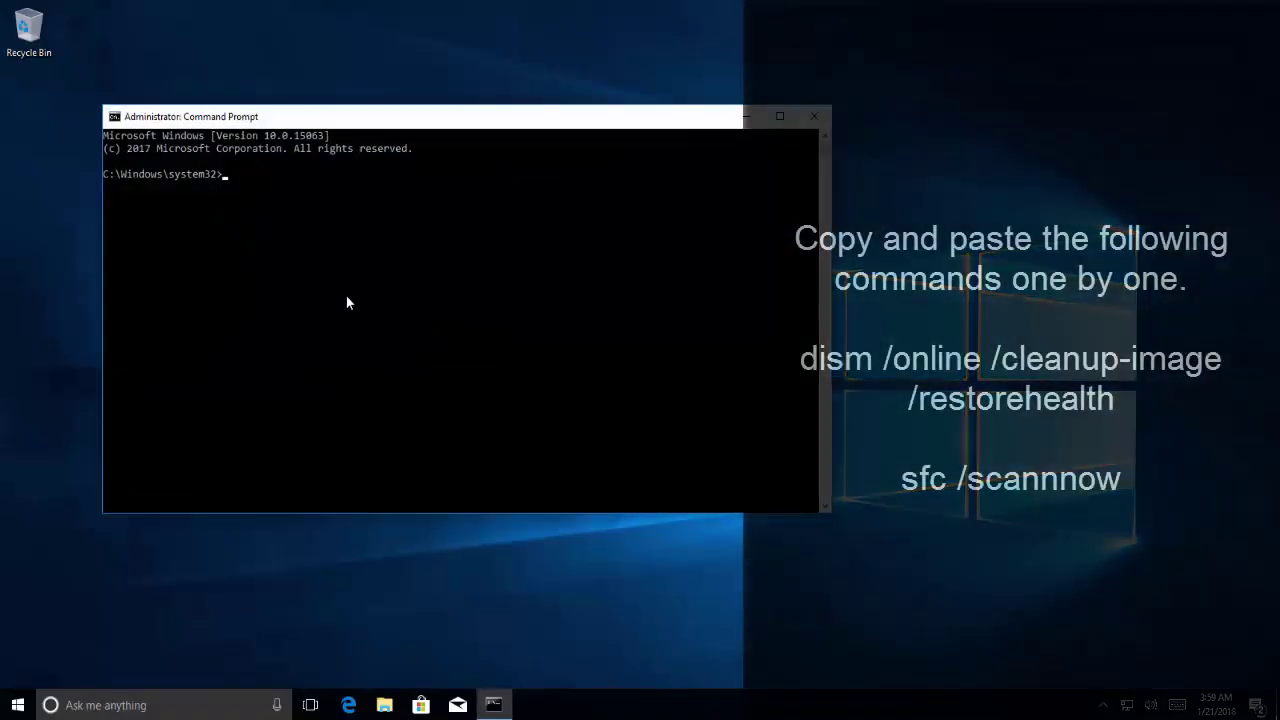
pyautogui.click(283, 212)
# Step: Run dism /online /cleanup-image /restorehealth in the elevated console
pyautogui.write('dism')
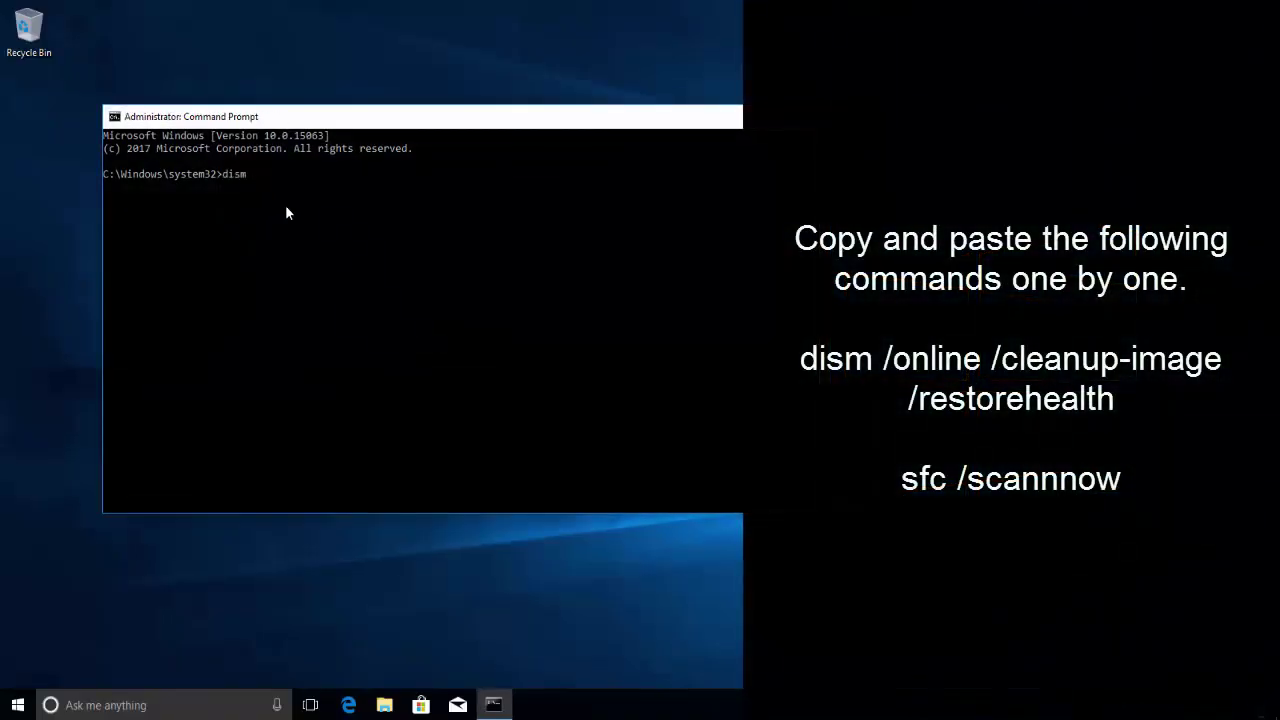
pyautogui.write(' /online /clearn')
pyautogui.press('BackSpace')
pyautogui.press('BackSpace')
pyautogui.write('nup-image /restoreheatlh')
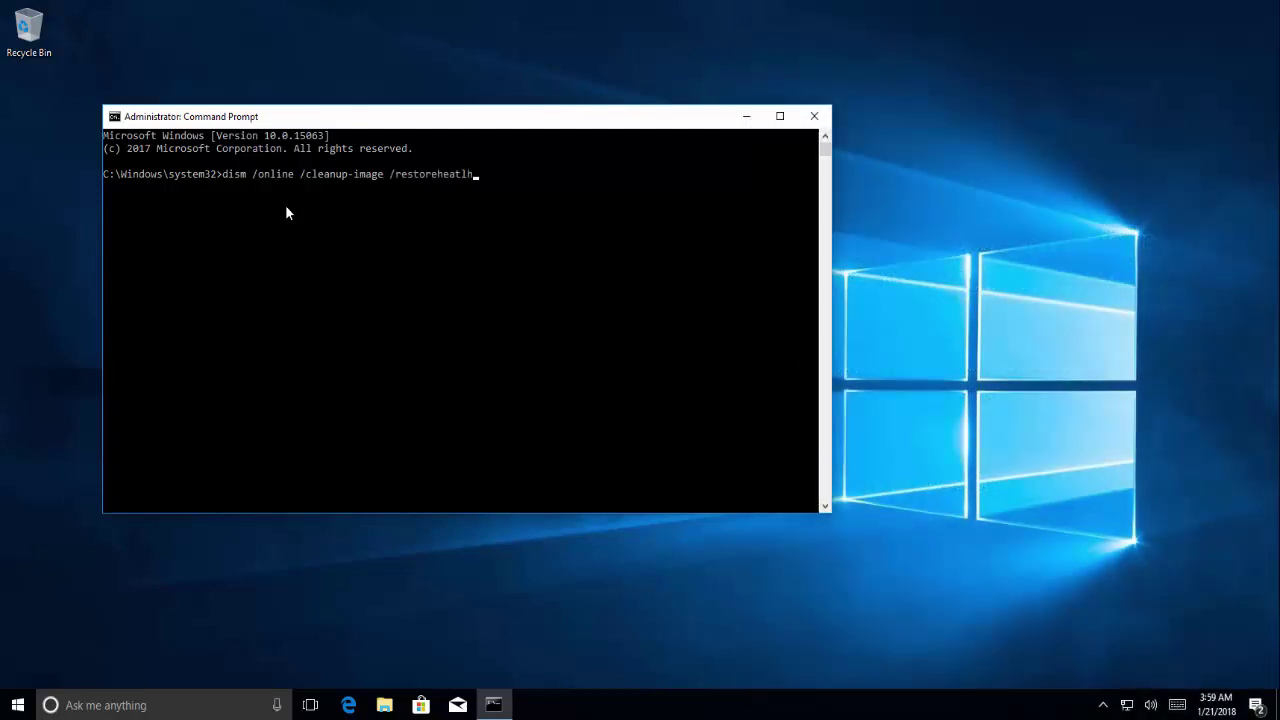
pyautogui.press('BackSpace')
pyautogui.press('BackSpace')
pyautogui.press('BackSpace')
pyautogui.write('lth')
pyautogui.press('Return')
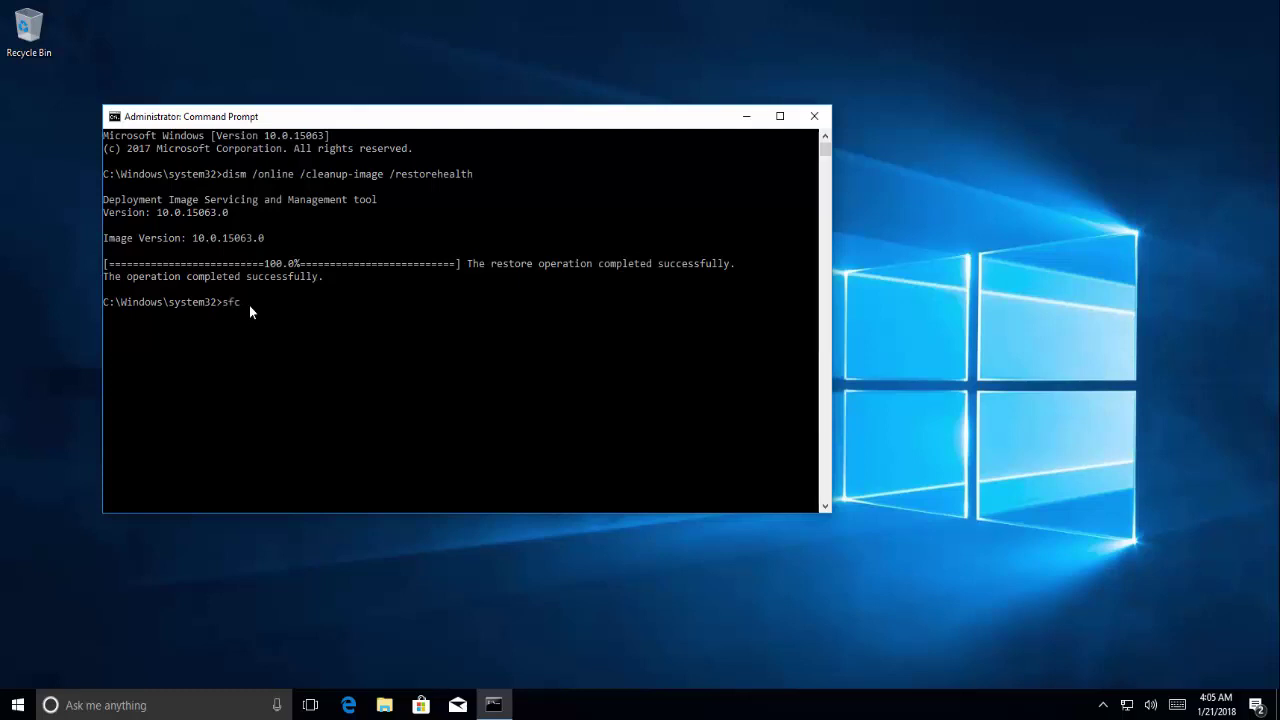
# Step: Run sfc /scannow in the elevated console to check Windows system files
pyautogui.write('/scannow')
pyautogui.press('Return')
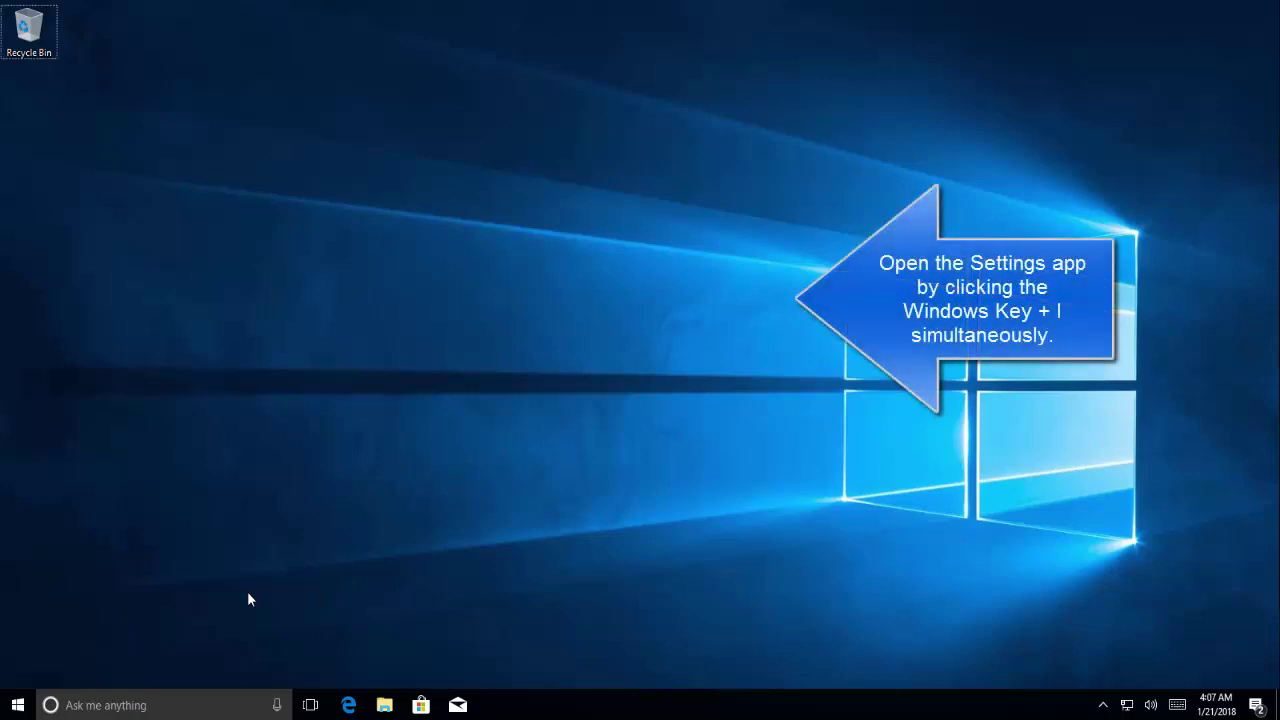
# Step: Go to Settings > Update & security > Recovery and start Reset this PC
pyautogui.press('super+i')
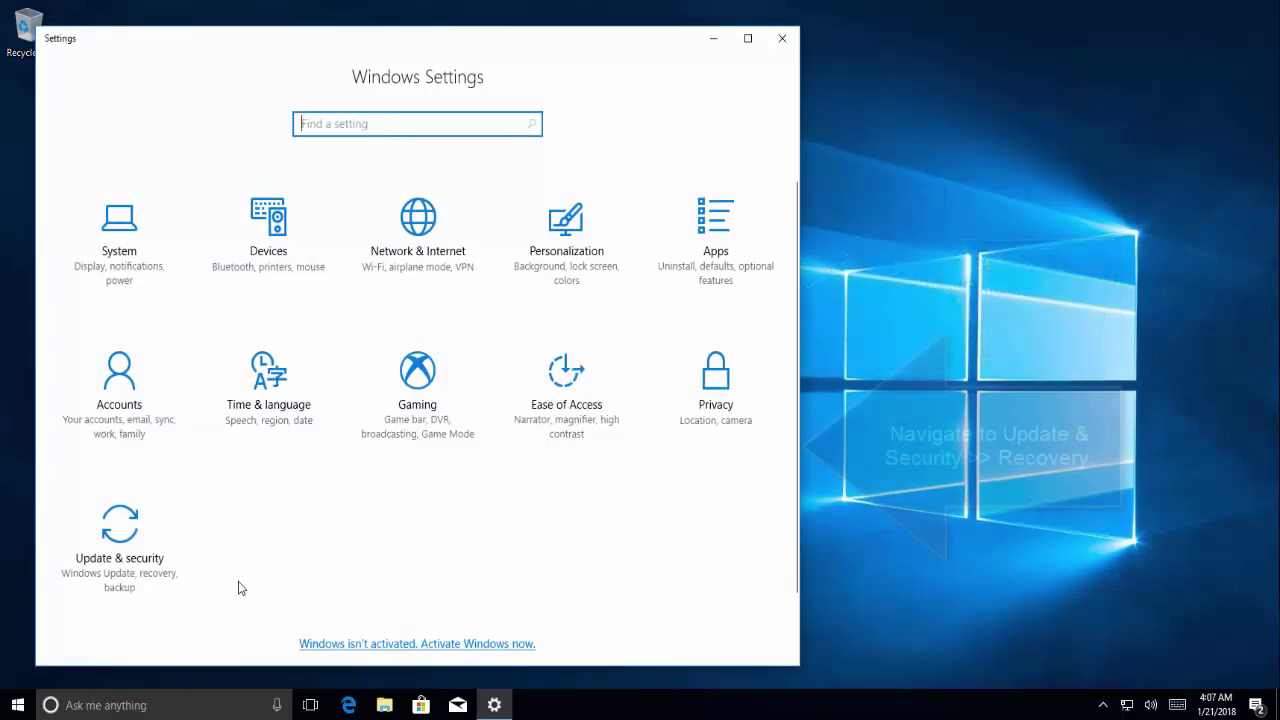
pyautogui.click(174, 596)
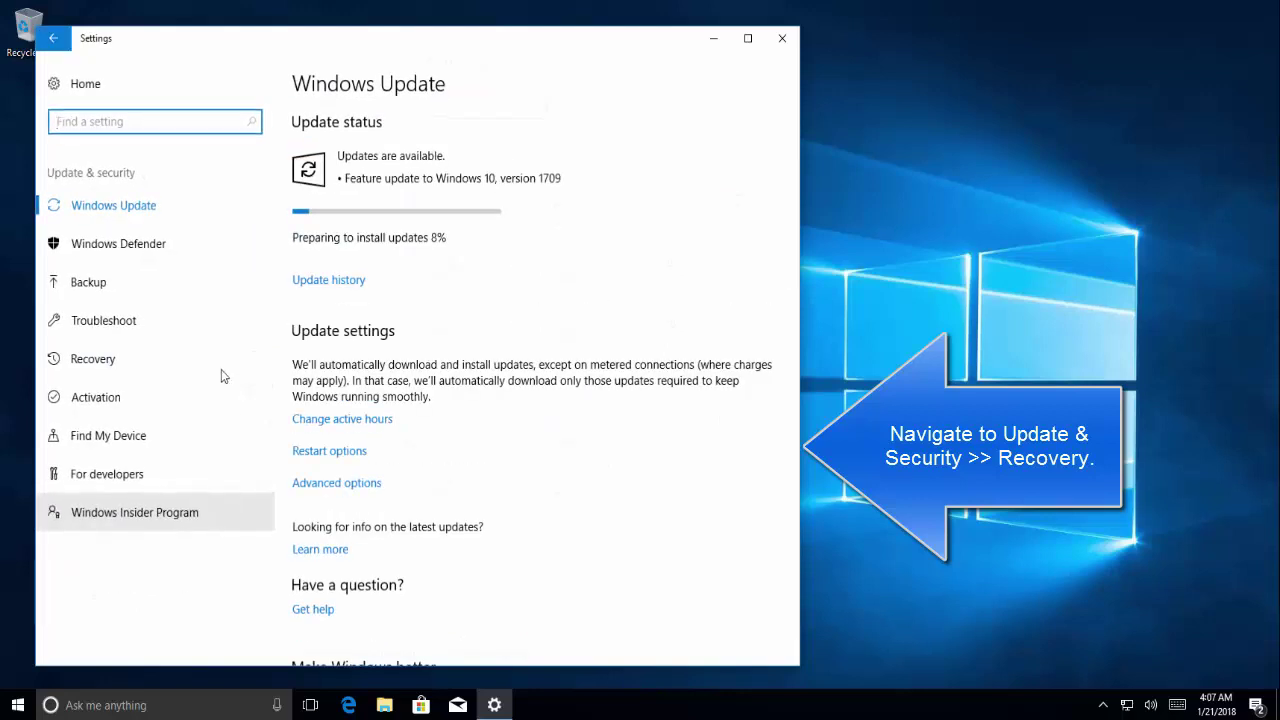
pyautogui.click(158, 355)
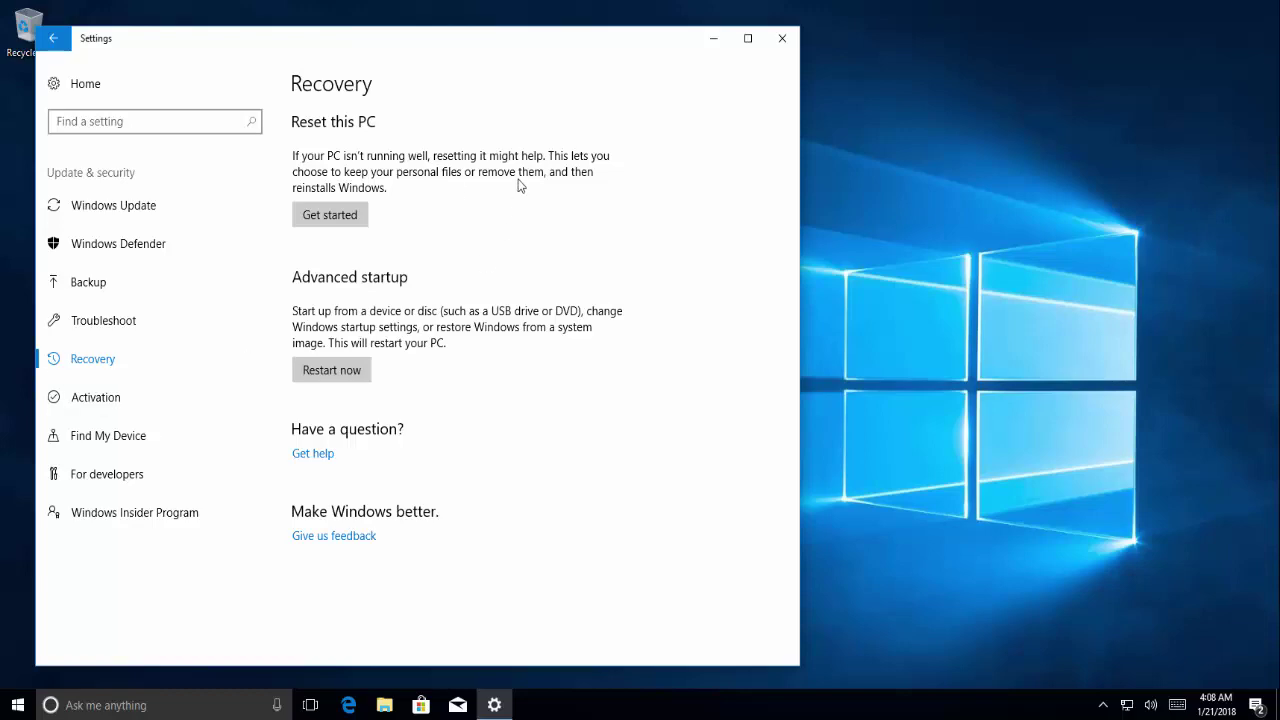
pyautogui.click(331, 218)
pyautogui.click(331, 217)
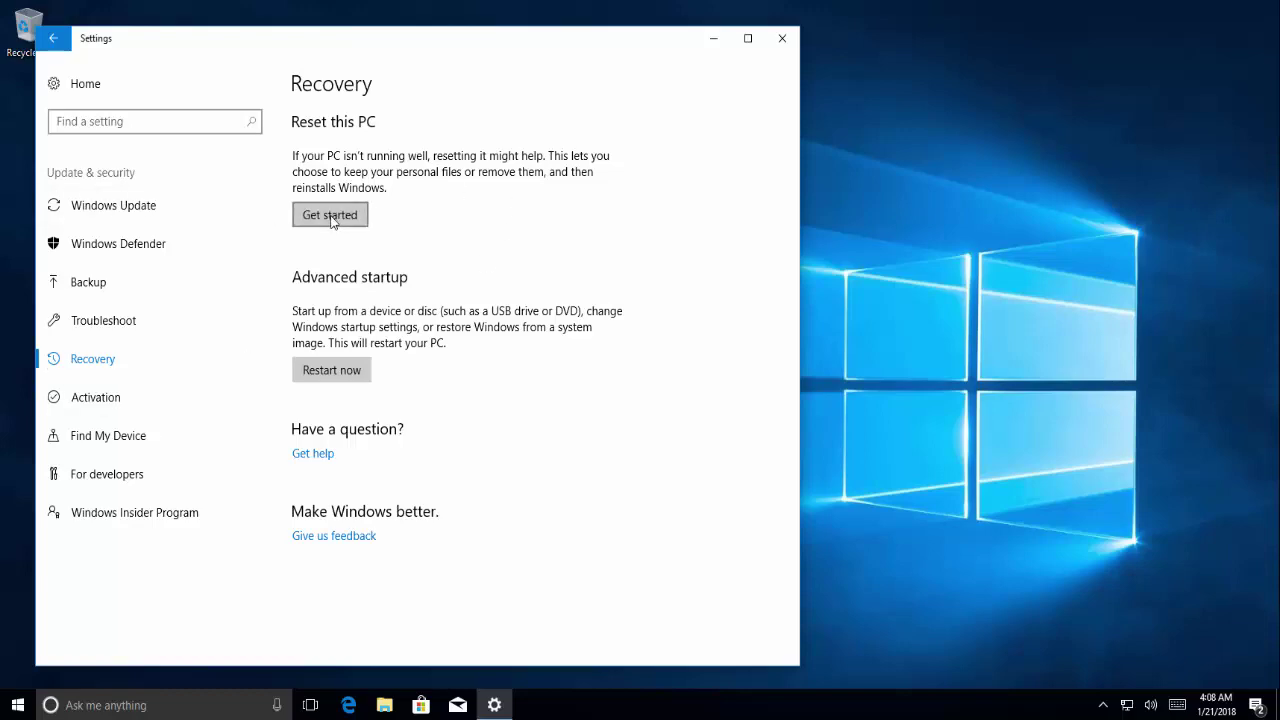